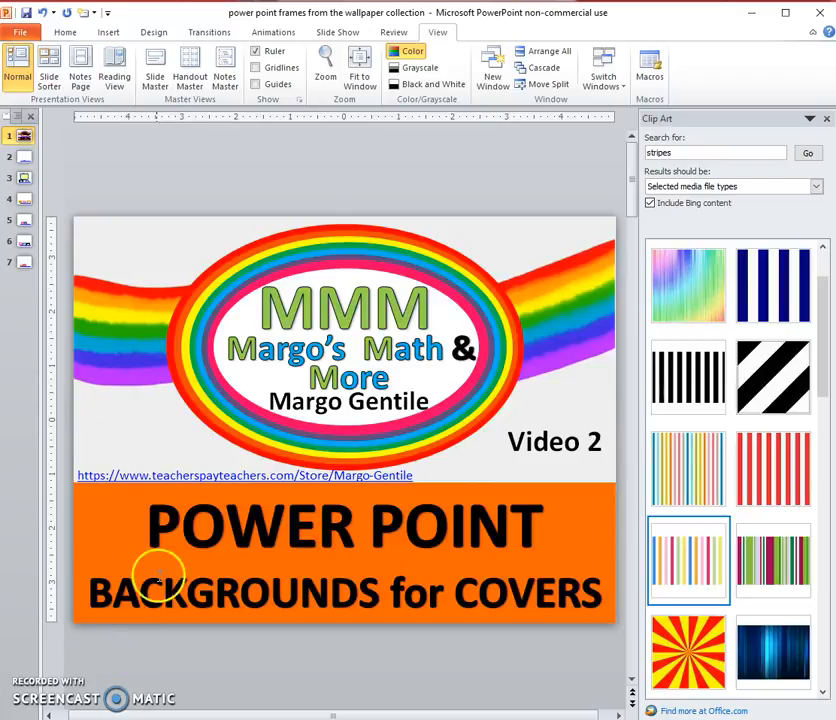
# On slide 2, insert the wavy rainbow picture found near the end of the "stripes" clip art results
pyautogui.click(24, 156)
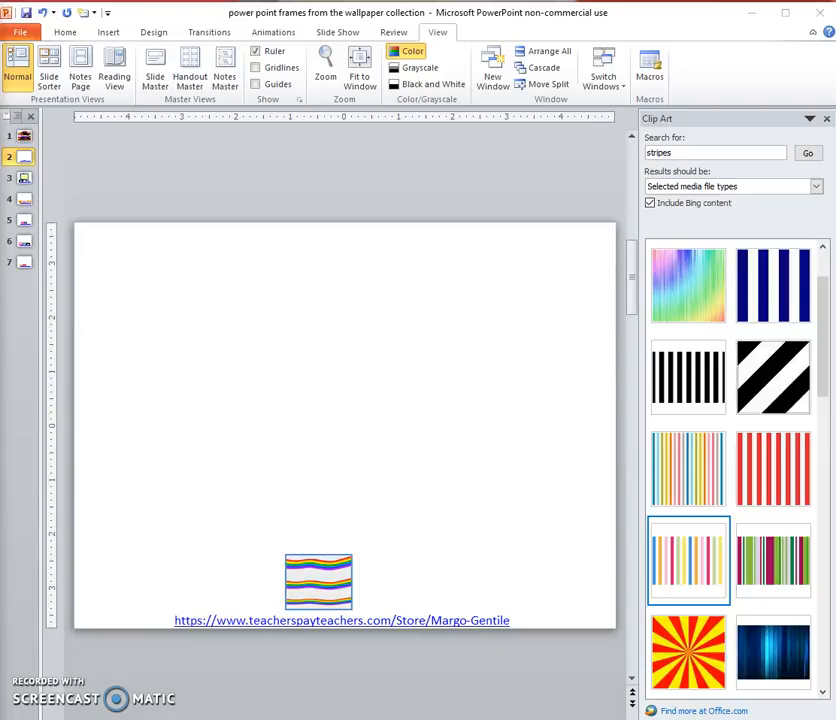
pyautogui.click(110, 32)
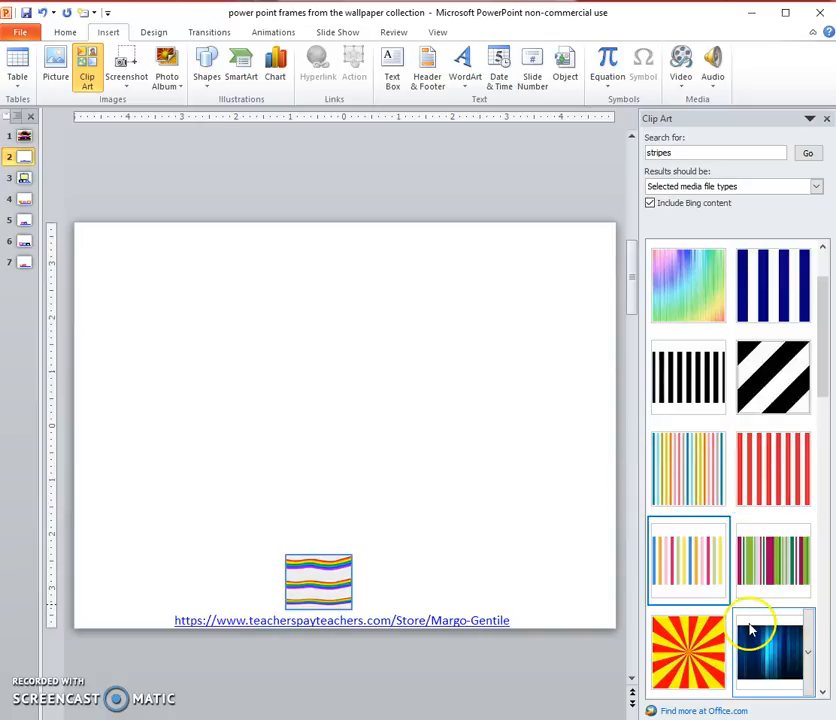
pyautogui.click(823, 693)
pyautogui.click(823, 693)
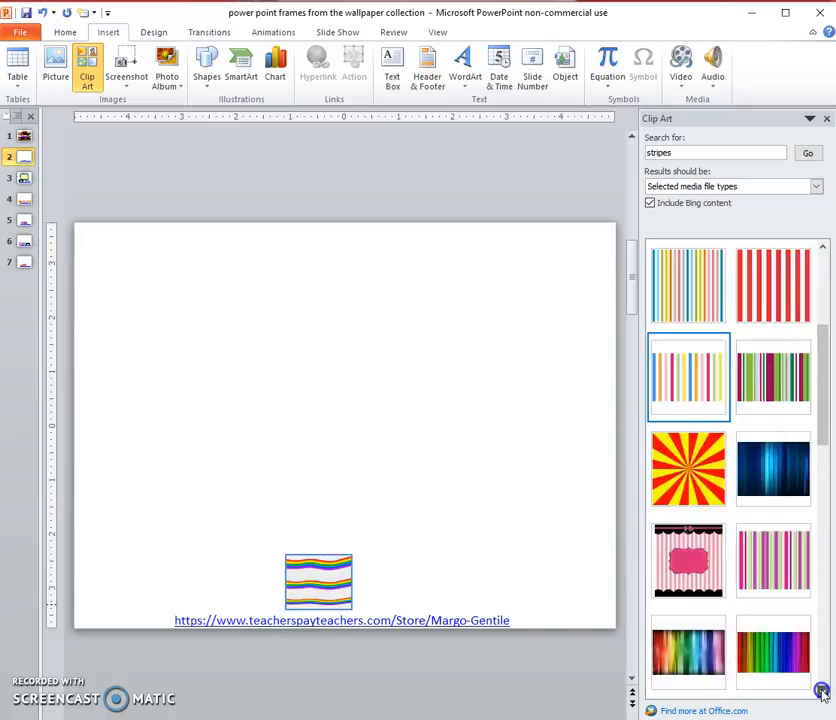
pyautogui.click(823, 693)
pyautogui.click(823, 693)
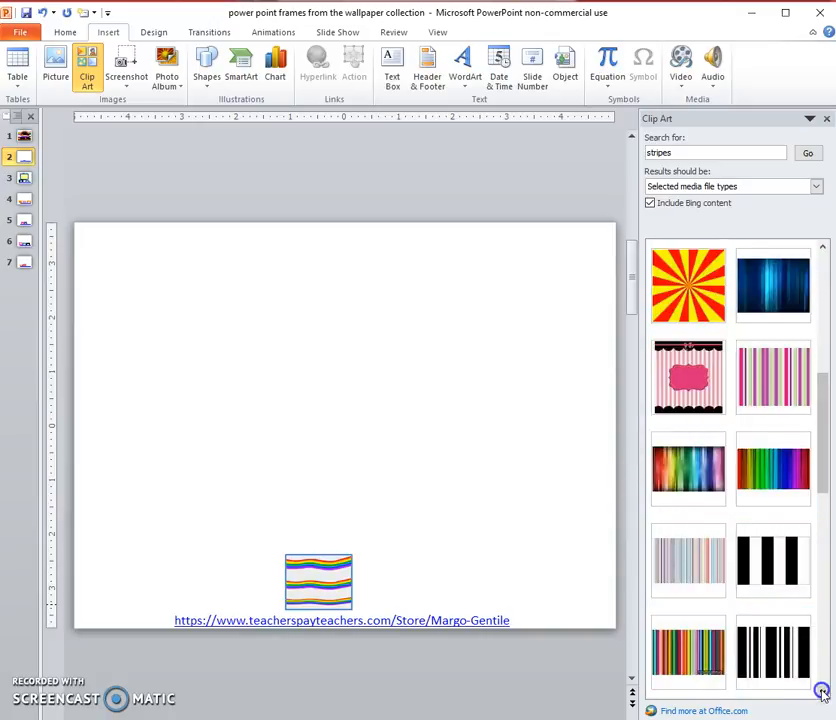
pyautogui.click(823, 693)
pyautogui.click(823, 693)
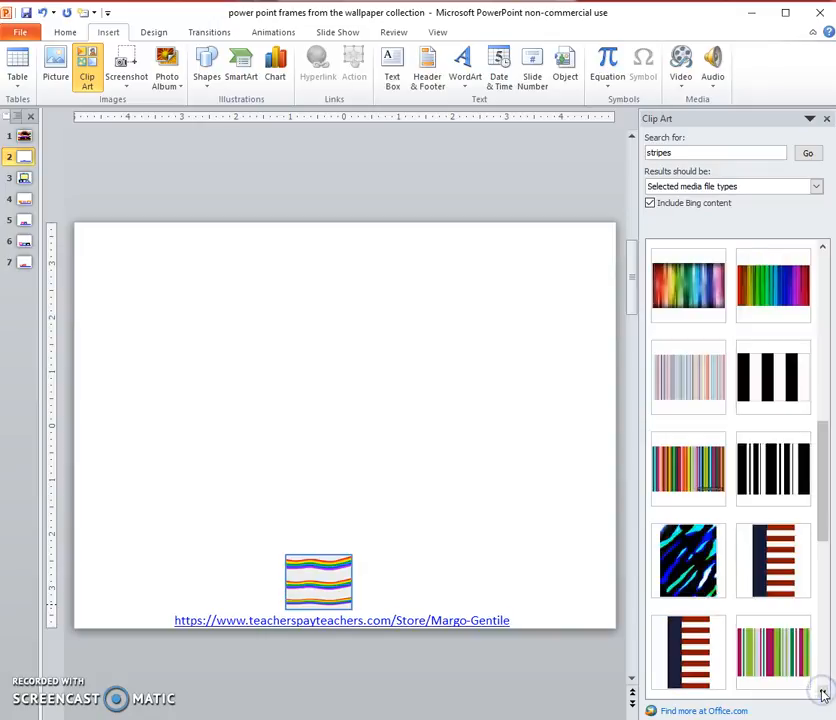
pyautogui.click(823, 693)
pyautogui.click(823, 693)
pyautogui.click(823, 693)
pyautogui.click(823, 693)
pyautogui.click(823, 693)
pyautogui.click(823, 693)
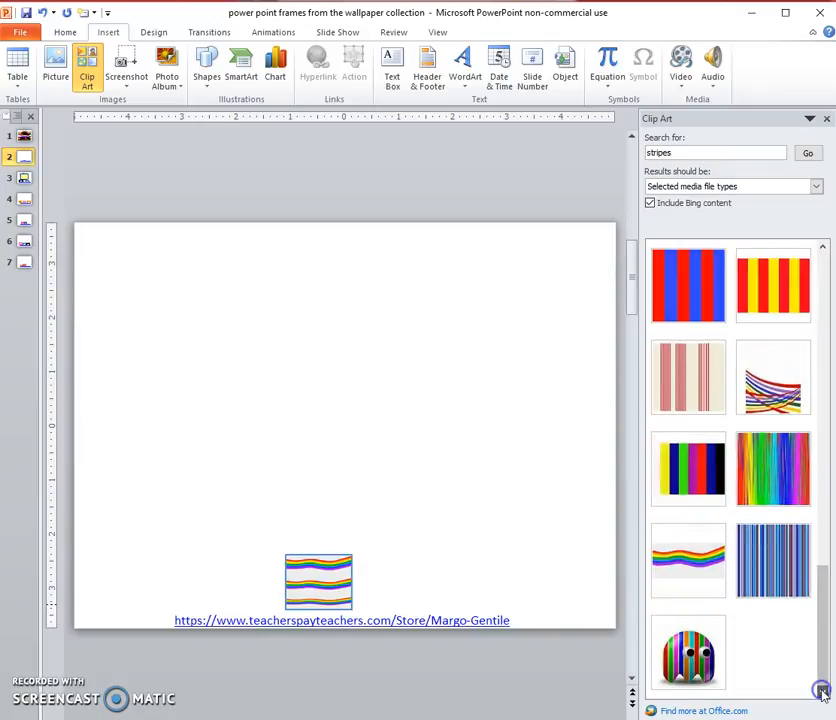
pyautogui.click(672, 555)
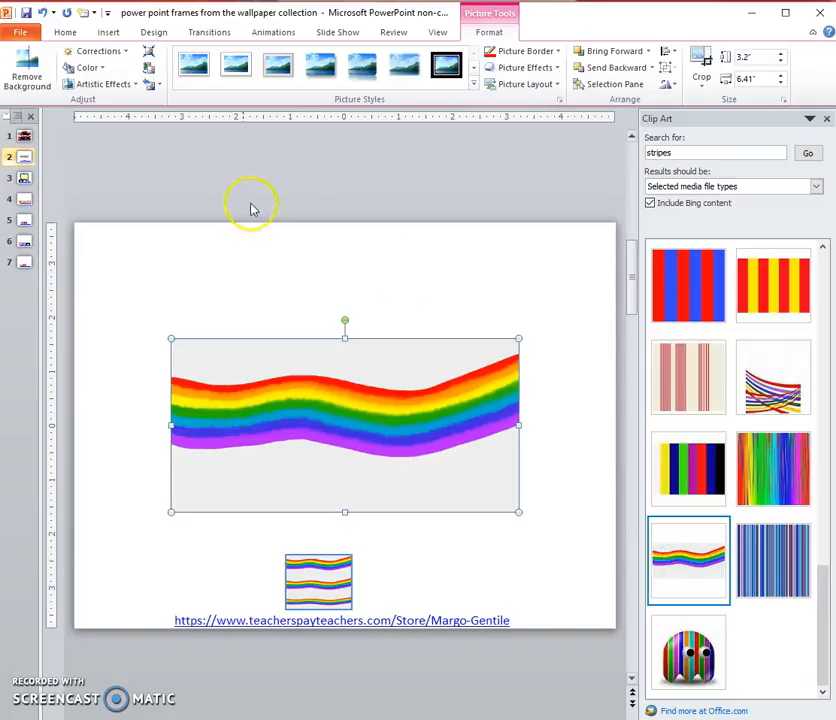
# Stretch the rainbow picture to cover the whole slide, and reduce its height to a full-width strip about 1.75" high along the top edge
pyautogui.moveTo(344, 332); pyautogui.dragTo(342, 222)
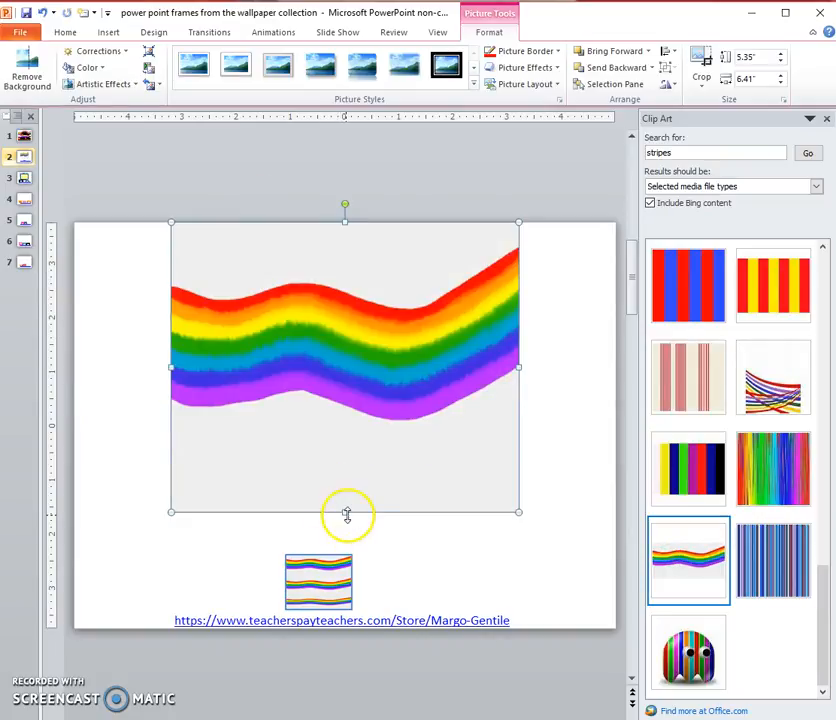
pyautogui.moveTo(345, 511); pyautogui.dragTo(338, 632)
pyautogui.moveTo(168, 428); pyautogui.dragTo(72, 428)
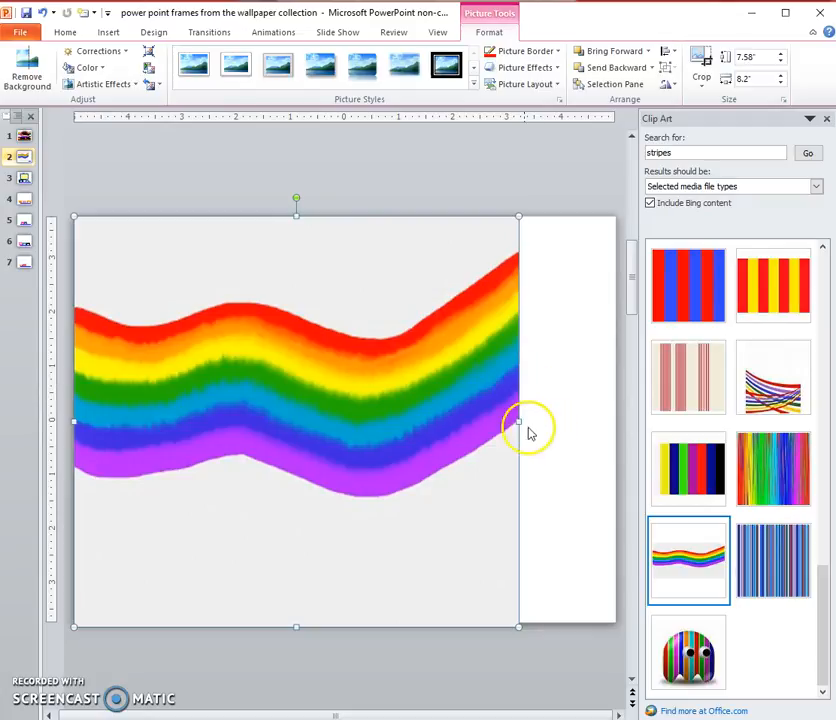
pyautogui.moveTo(519, 422); pyautogui.dragTo(618, 412)
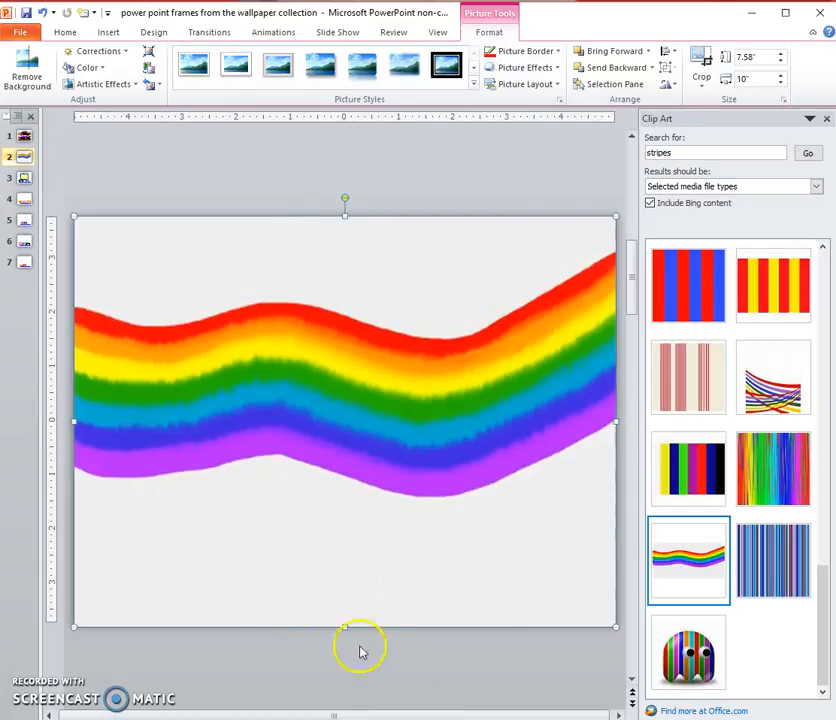
pyautogui.moveTo(345, 625); pyautogui.dragTo(399, 352)
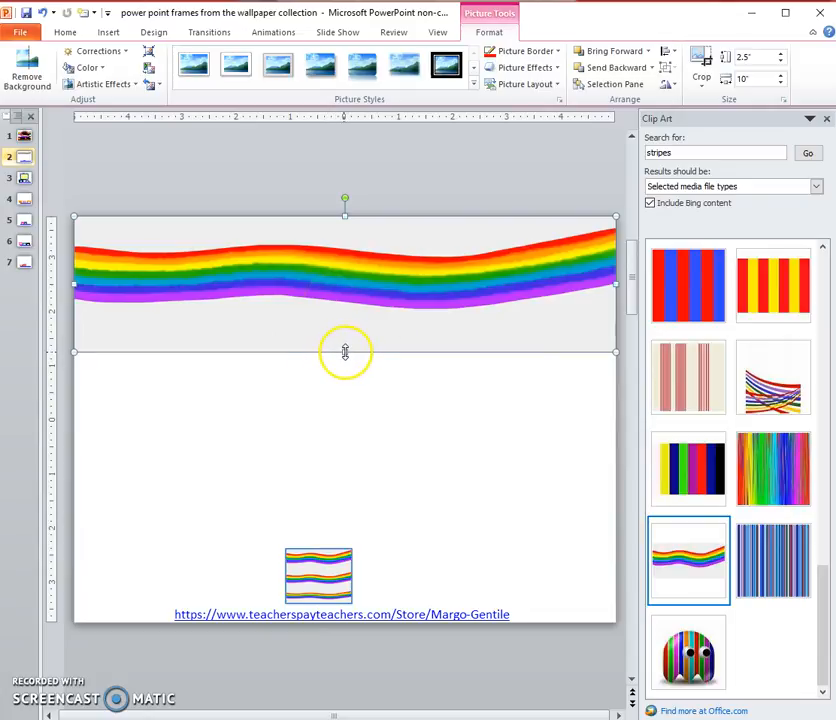
pyautogui.moveTo(345, 352); pyautogui.dragTo(345, 312)
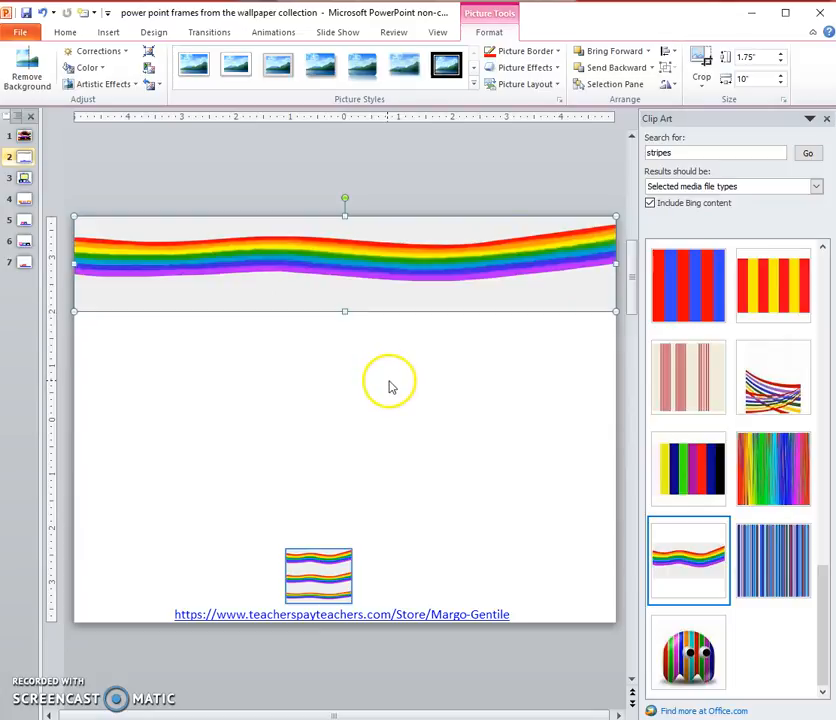
# Duplicate the rainbow strip and fit the copy directly beneath it across the slide, slightly shorter than the original
pyautogui.rightClick(389, 307)
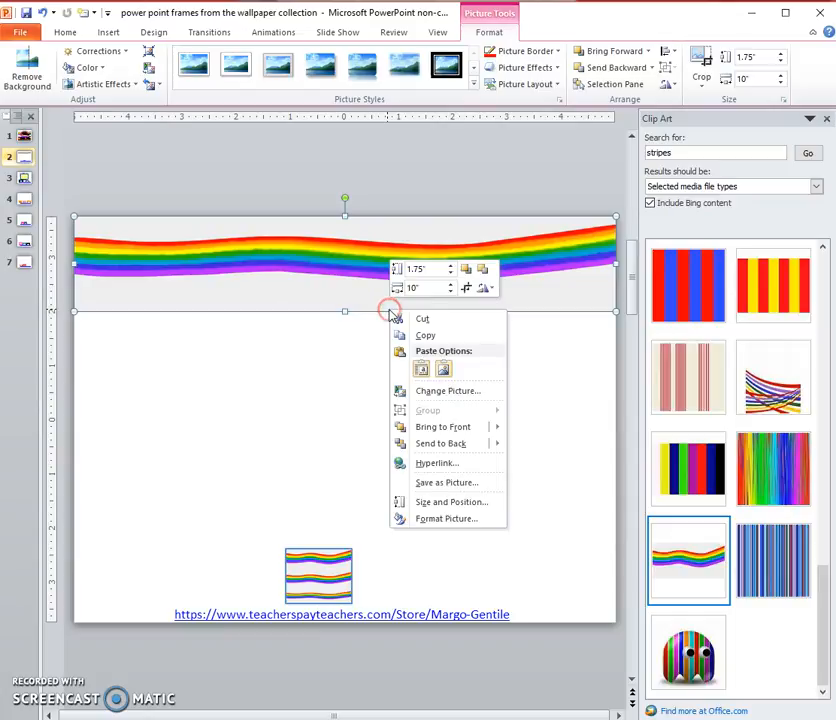
pyautogui.click(428, 337)
pyautogui.rightClick(390, 353)
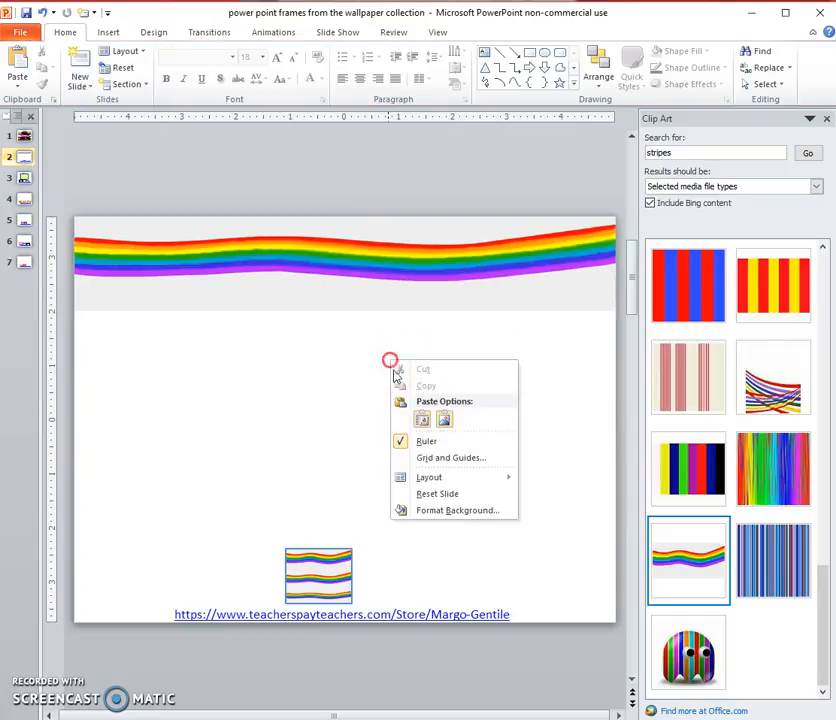
pyautogui.click(401, 423)
pyautogui.moveTo(375, 322); pyautogui.dragTo(343, 388)
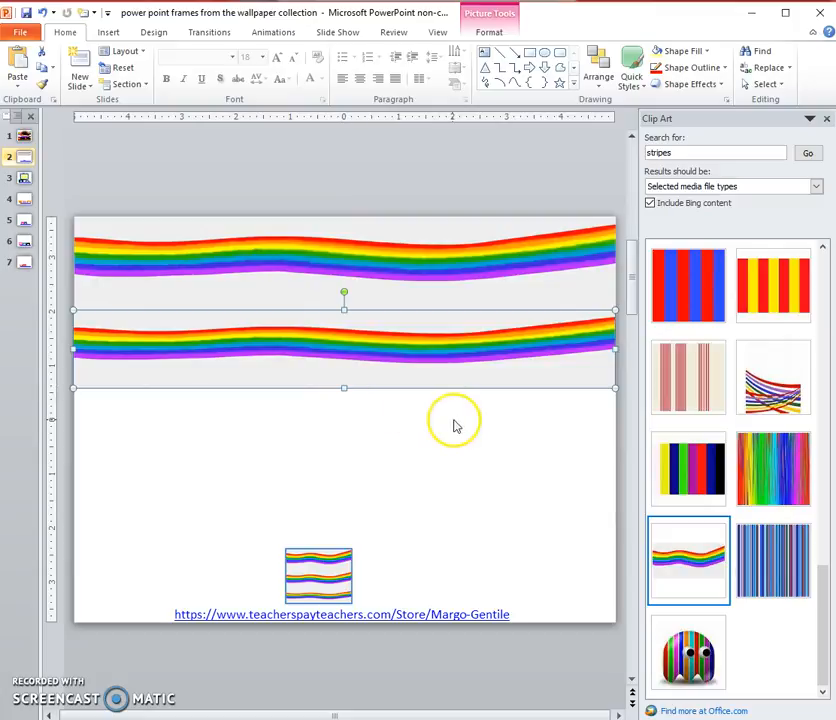
# Duplicate the second rainbow strip and place the copy directly beneath it as a third, still shorter full-width strip
pyautogui.rightClick(414, 389)
pyautogui.click(448, 412)
pyautogui.rightClick(438, 466)
pyautogui.click(469, 523)
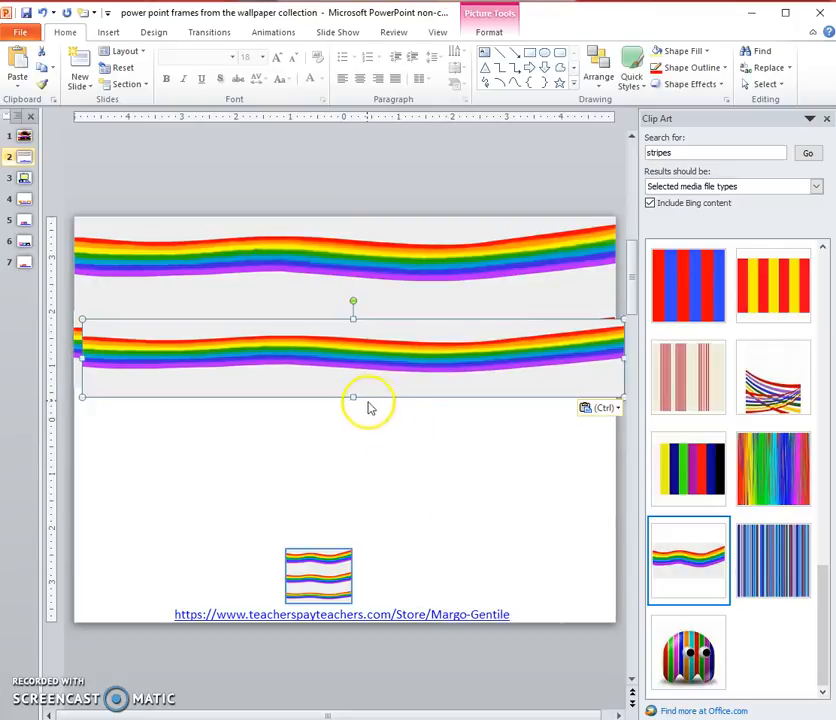
pyautogui.moveTo(374, 398); pyautogui.dragTo(344, 441)
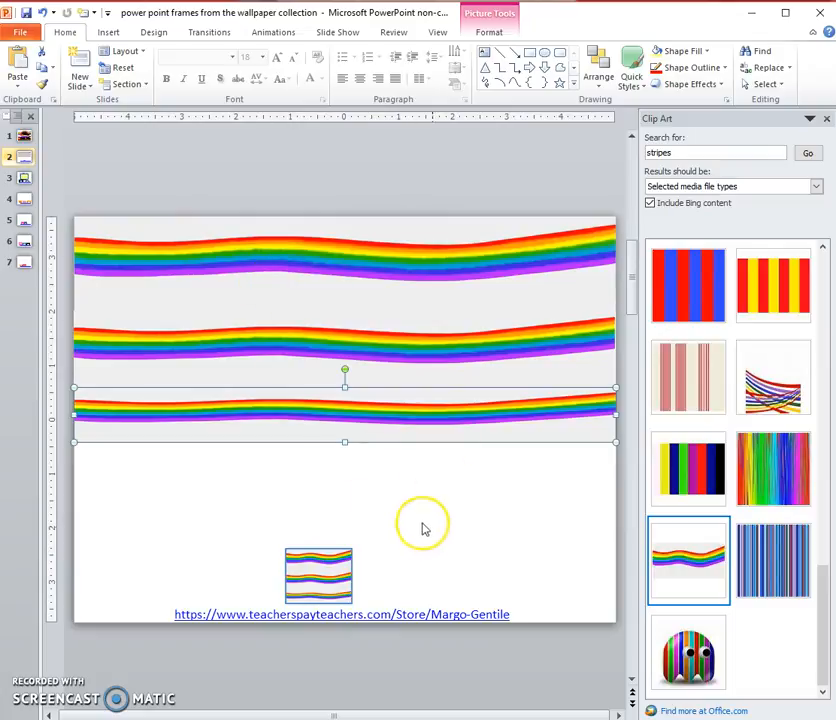
pyautogui.click(448, 485)
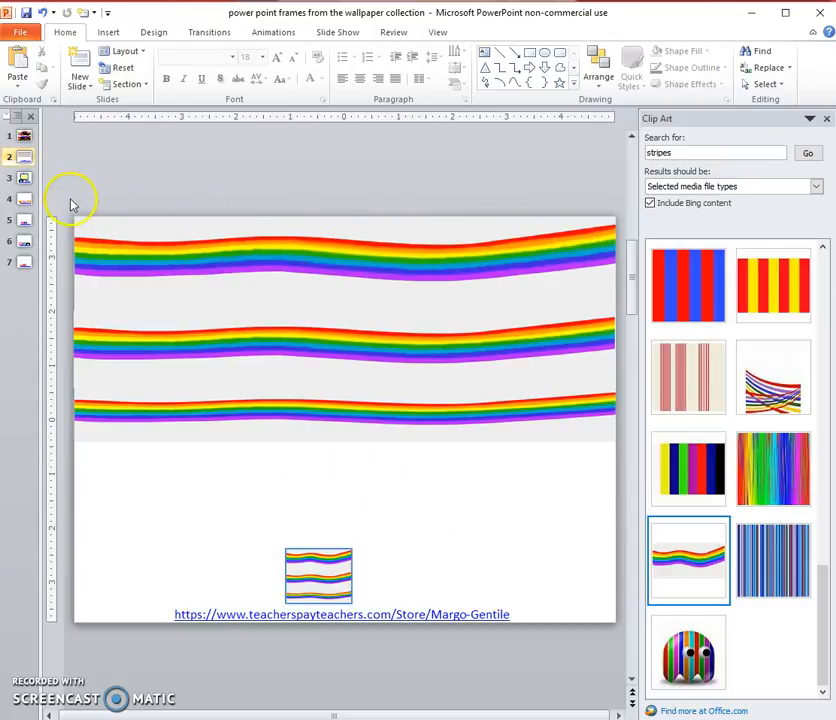
# Group the three rainbow strips into one object and move the group down slightly on the slide
pyautogui.moveTo(65, 203); pyautogui.dragTo(630, 484)
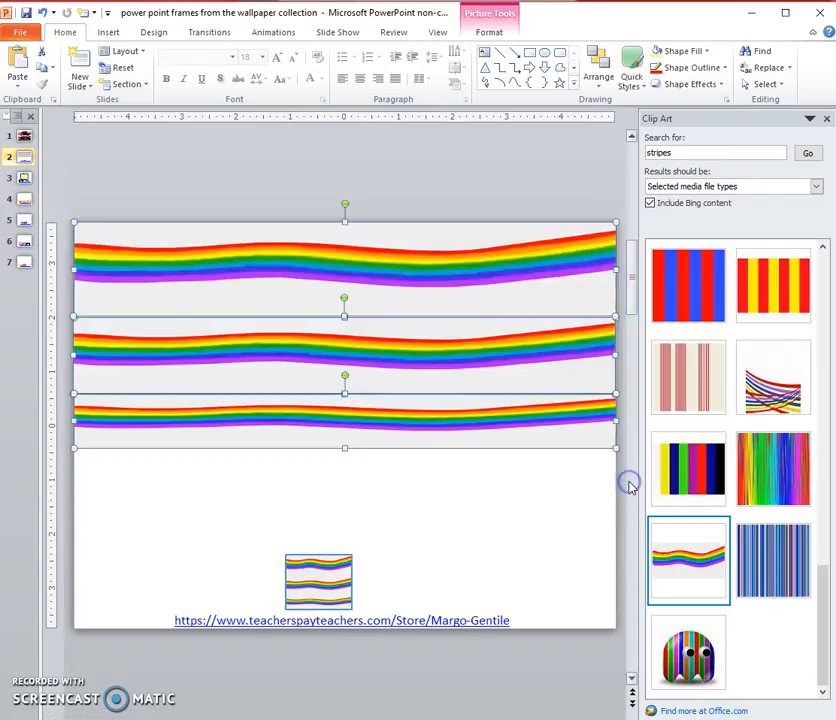
pyautogui.click(599, 86)
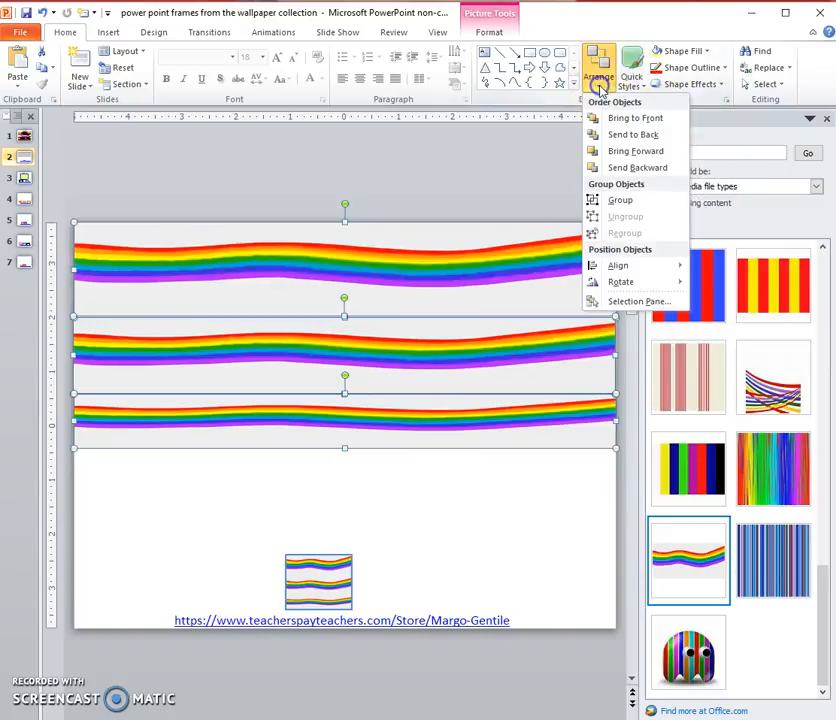
pyautogui.click(620, 200)
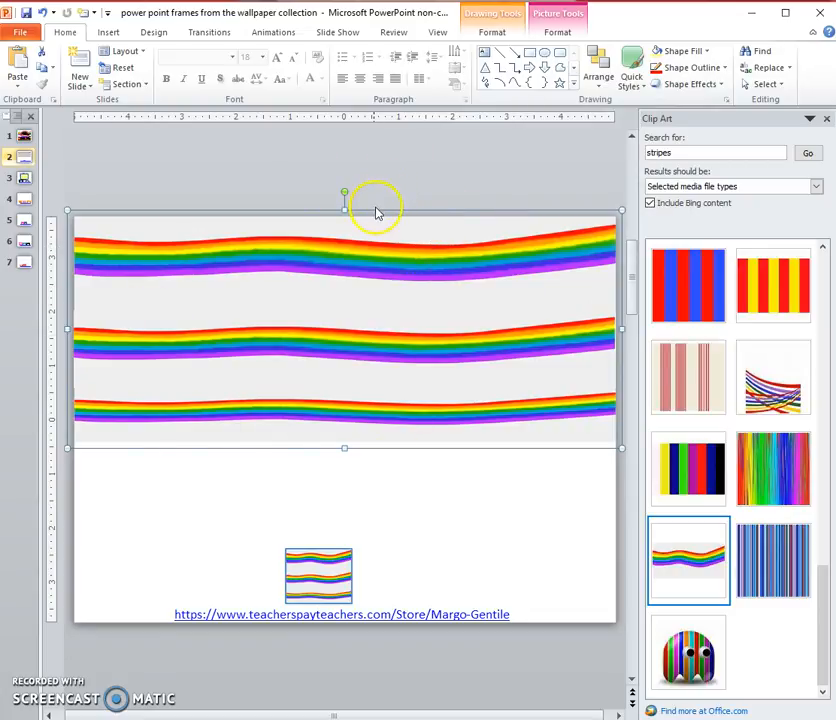
pyautogui.moveTo(375, 210); pyautogui.dragTo(370, 257)
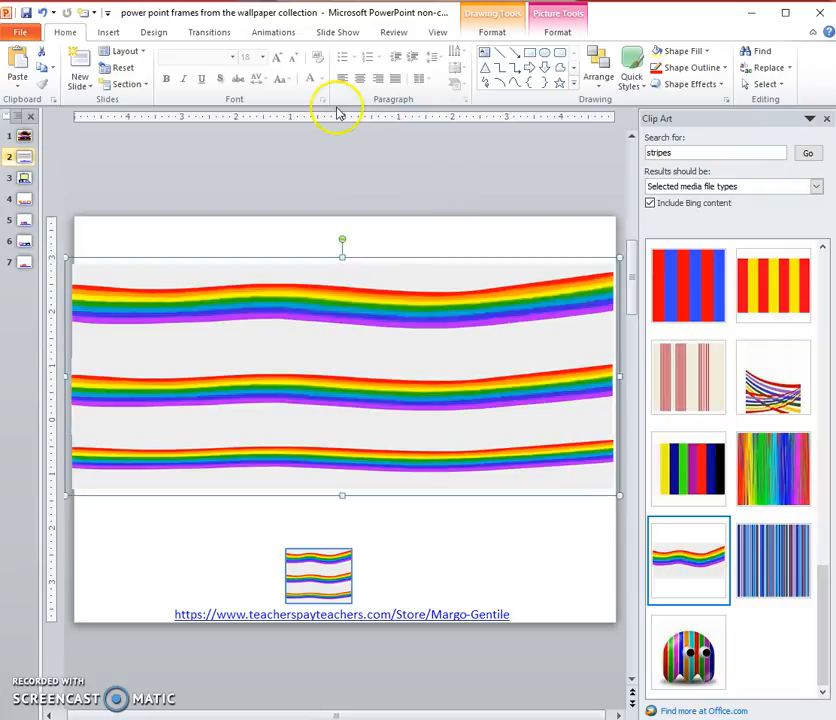
# Cut the grouped rainbow strips from slide 2
pyautogui.rightClick(397, 258)
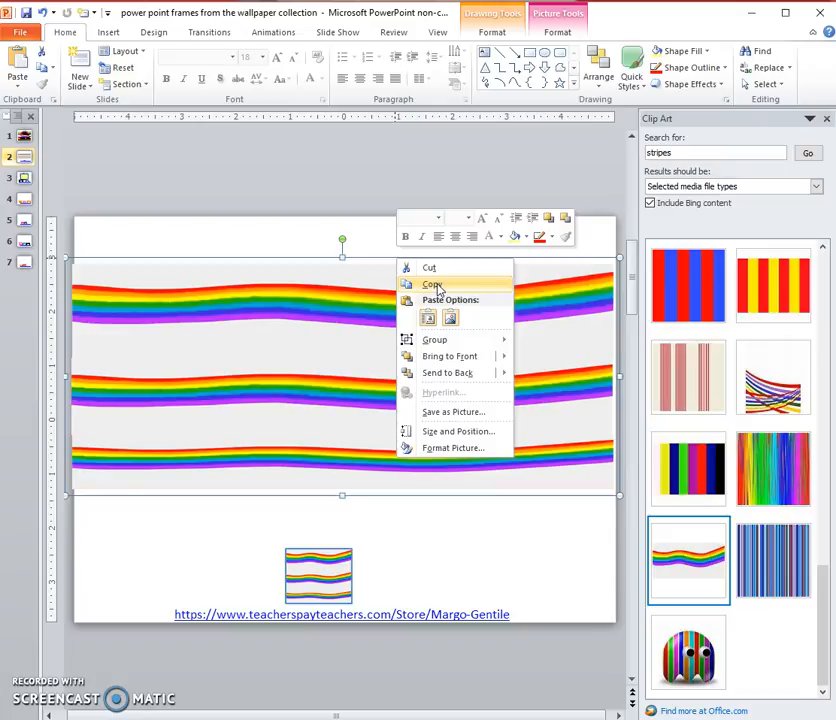
pyautogui.click(428, 269)
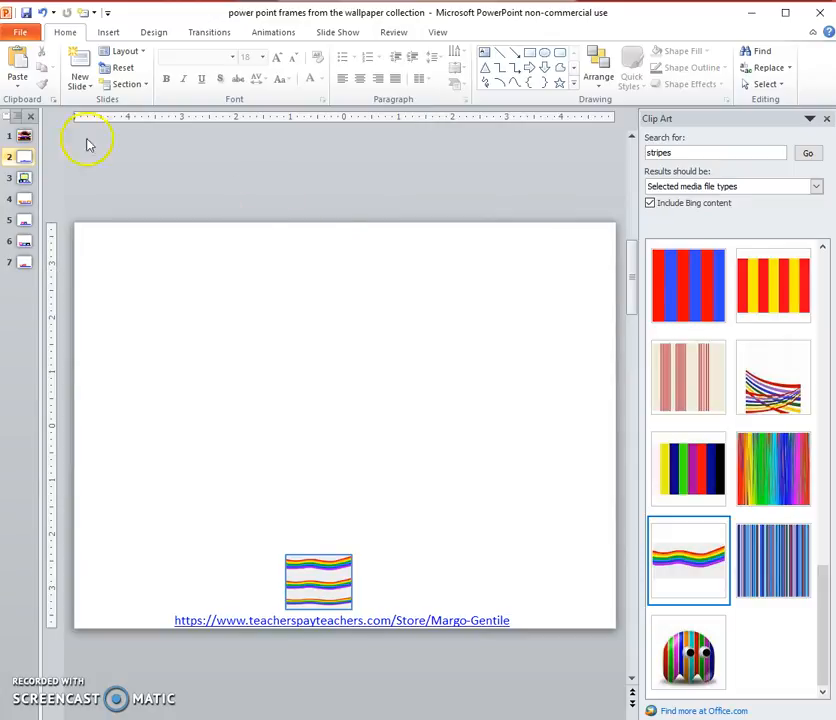
# On slide 3, cut the large yellow rectangle and the large pastel rainbow-striped picture behind it
pyautogui.click(23, 178)
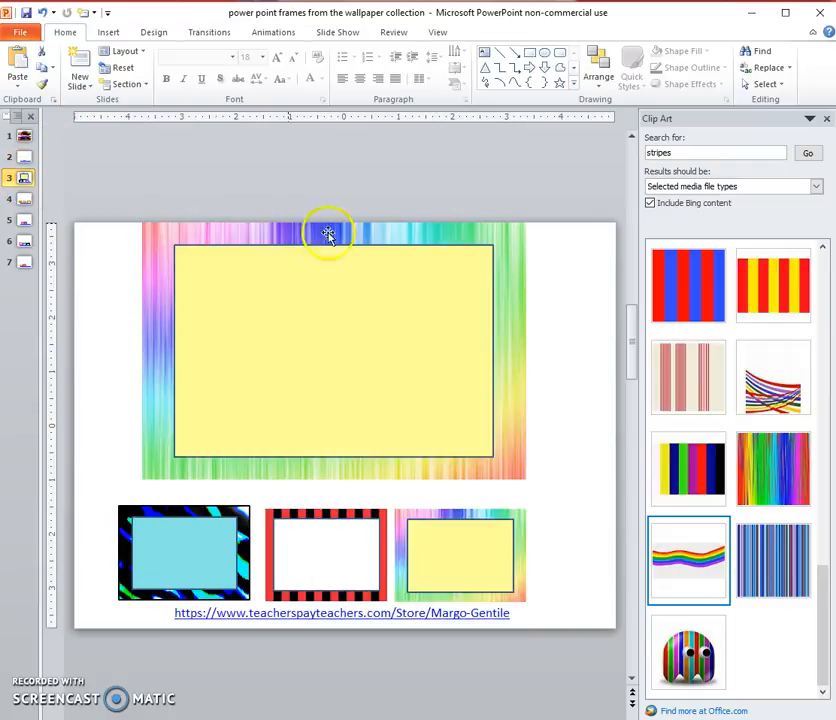
pyautogui.click(492, 293)
pyautogui.rightClick(491, 292)
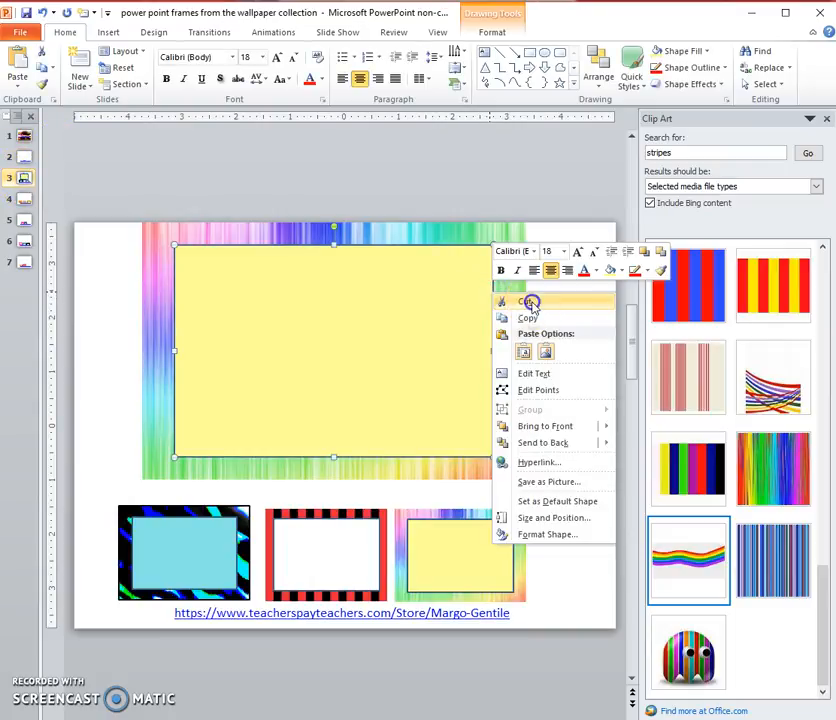
pyautogui.click(525, 300)
pyautogui.click(518, 295)
pyautogui.rightClick(524, 297)
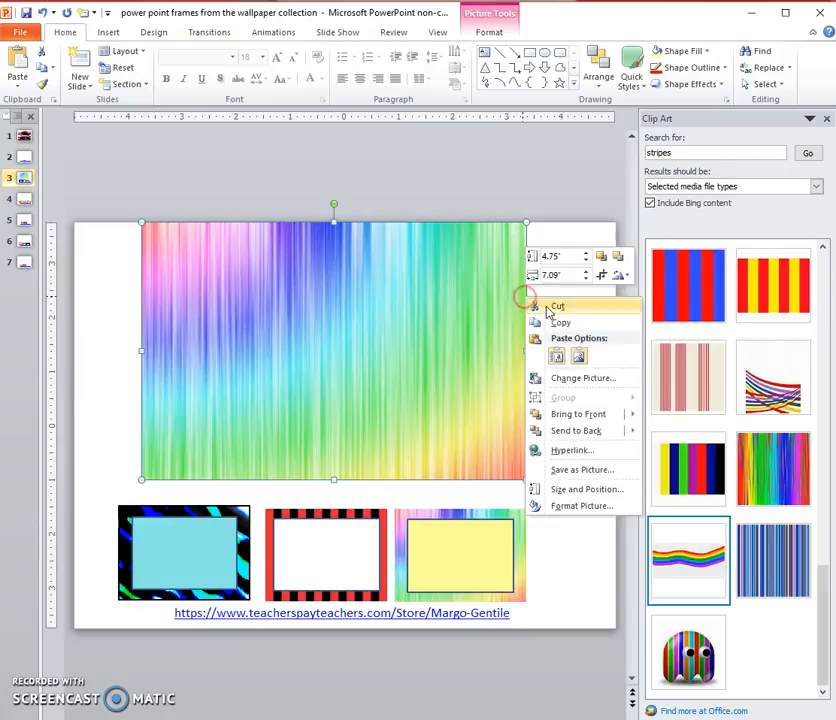
pyautogui.click(540, 304)
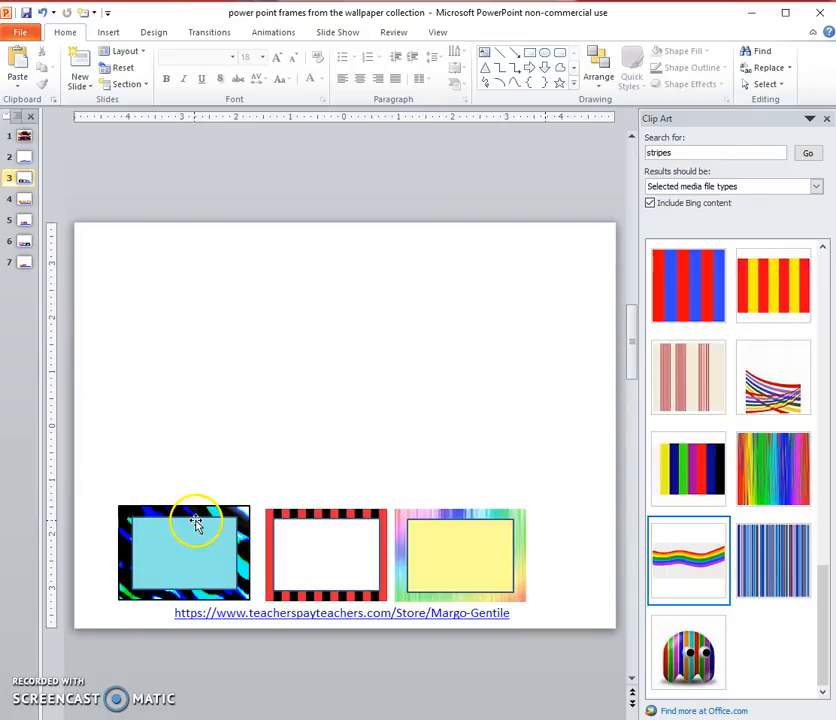
# Insert the black, blue and green diagonal-striped clip art and resize it to about 5.24" high by 7.75" wide above the sample frames
pyautogui.click(822, 248)
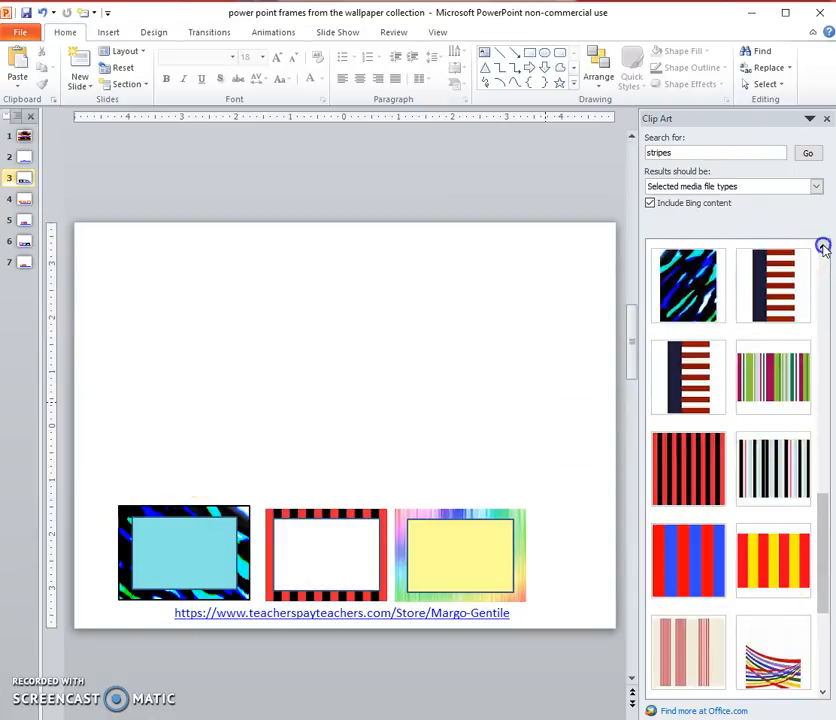
pyautogui.click(693, 372)
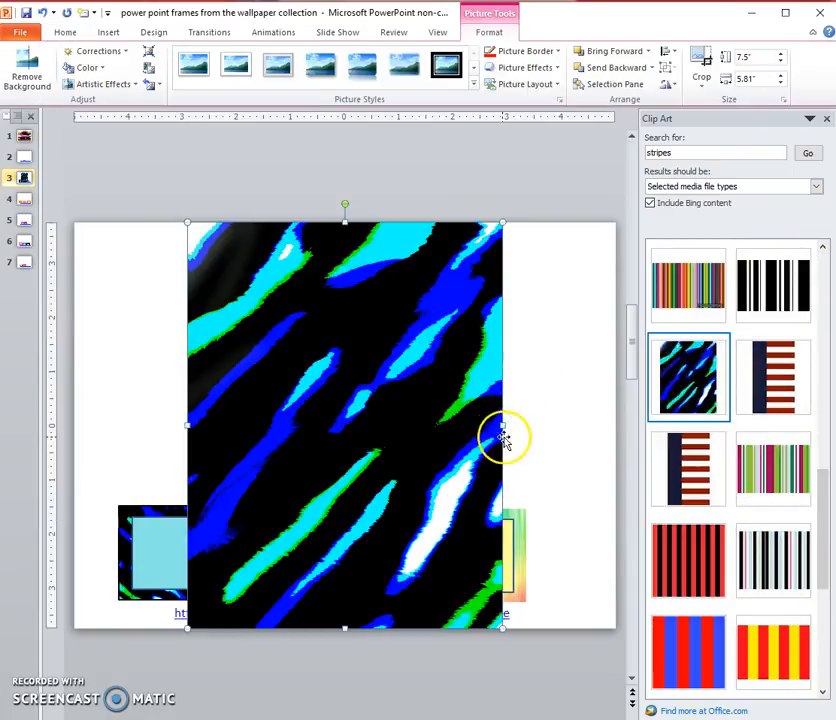
pyautogui.moveTo(500, 425); pyautogui.dragTo(593, 425)
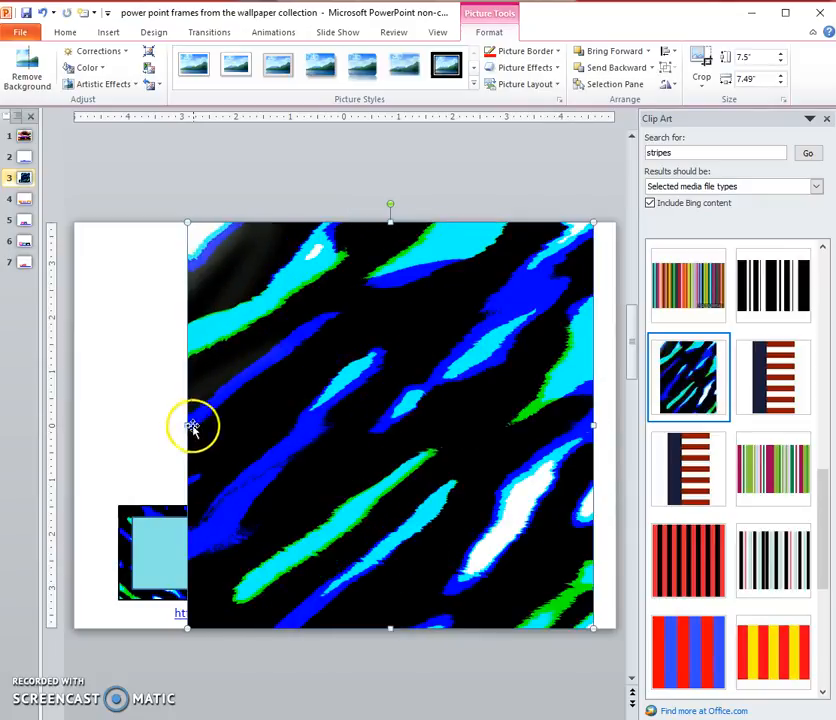
pyautogui.moveTo(182, 425); pyautogui.dragTo(142, 426)
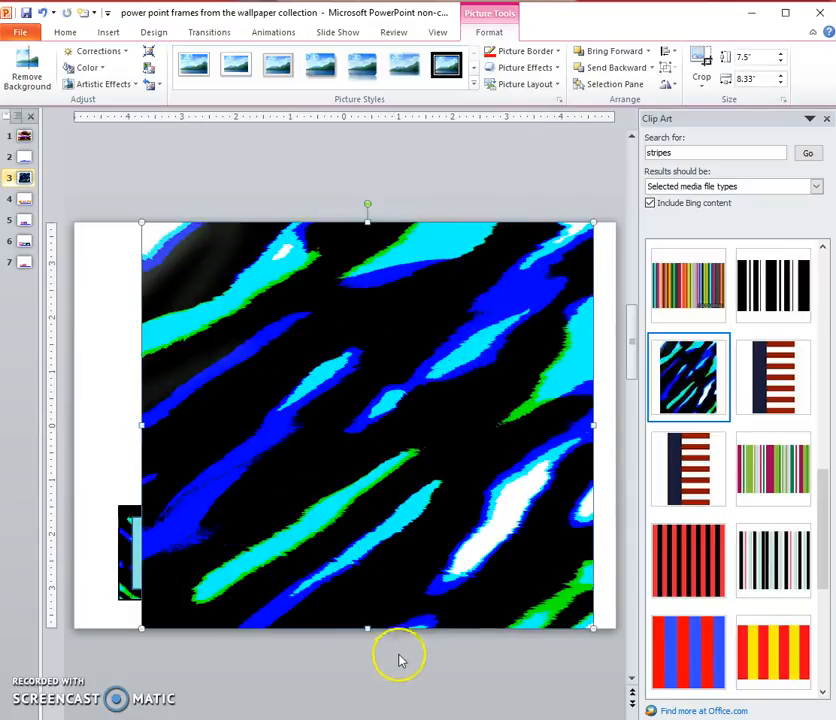
pyautogui.moveTo(367, 627); pyautogui.dragTo(346, 505)
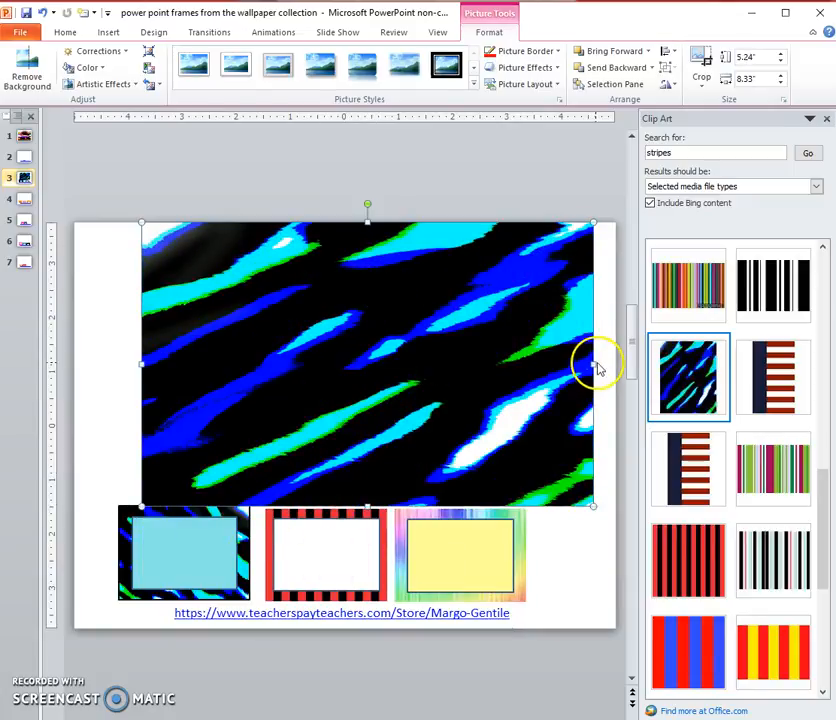
pyautogui.moveTo(592, 365); pyautogui.dragTo(561, 366)
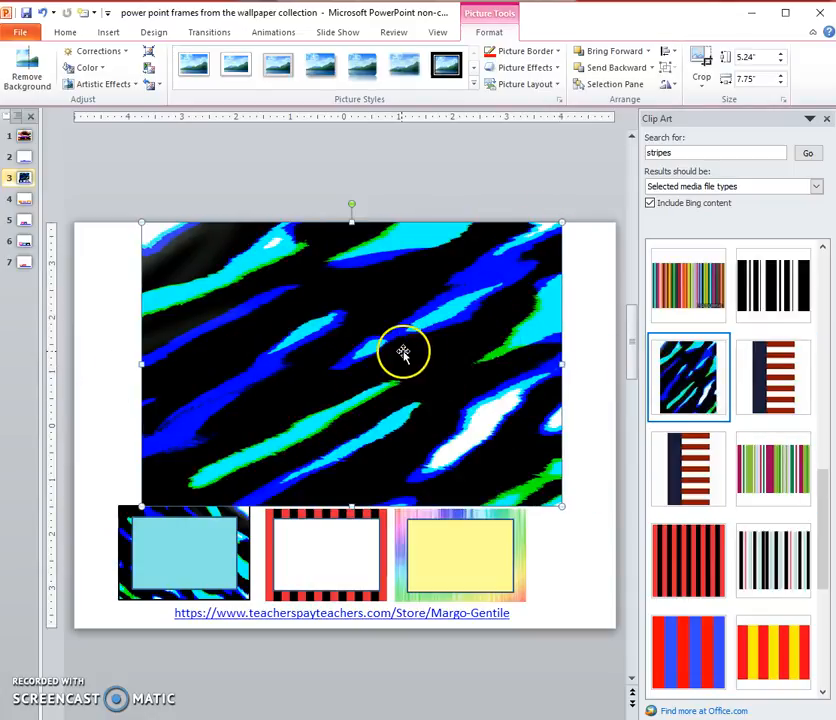
# Draw a large rectangle over the diagonal-striped picture, leaving a striped border on all sides
pyautogui.click(110, 33)
pyautogui.click(208, 70)
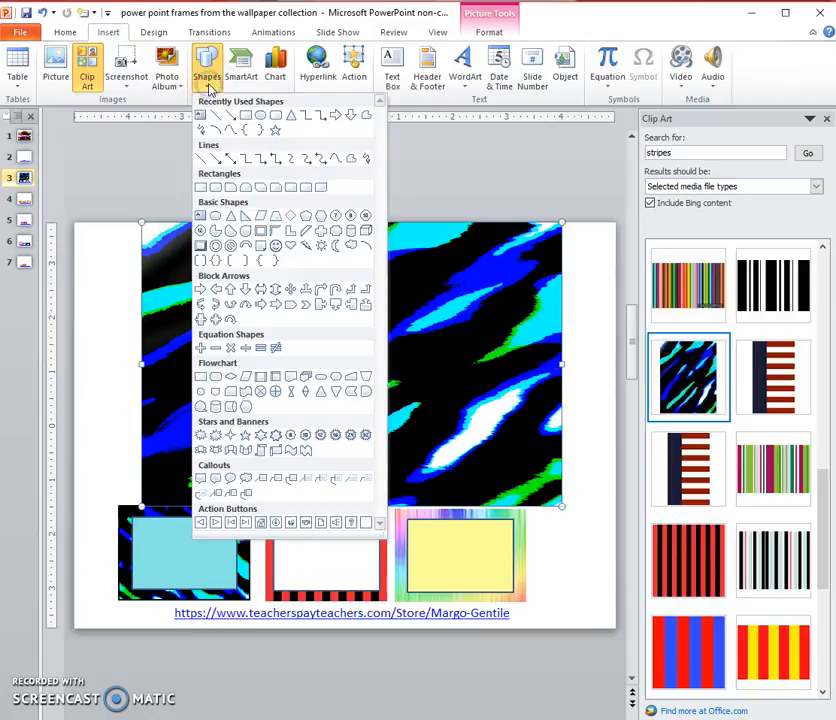
pyautogui.click(245, 116)
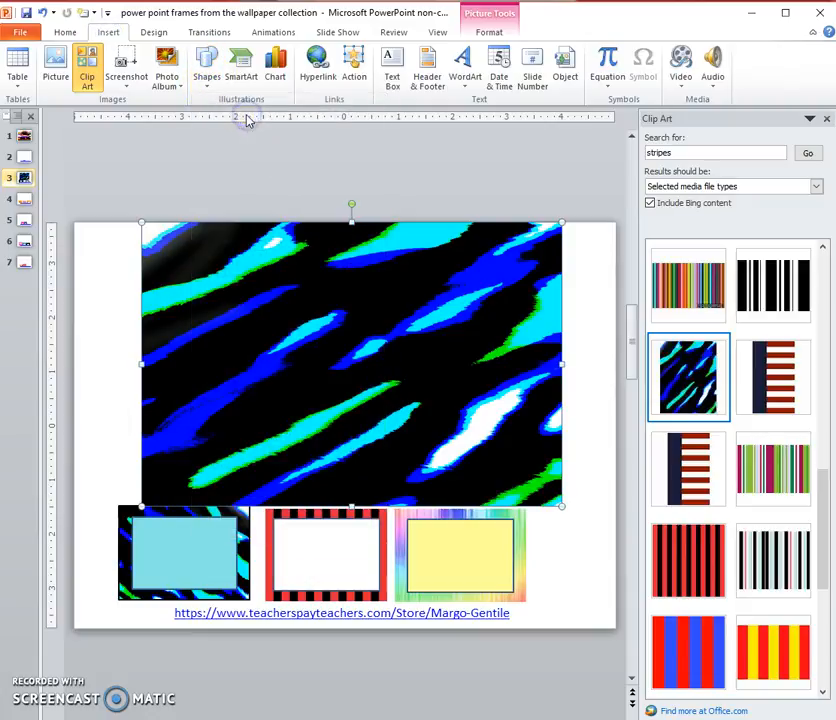
pyautogui.moveTo(284, 289)
pyautogui.mouseDown()
pyautogui.moveTo(336, 345)
pyautogui.moveTo(243, 272)
pyautogui.moveTo(284, 347)
pyautogui.moveTo(397, 444)
pyautogui.moveTo(531, 476)
pyautogui.mouseUp()
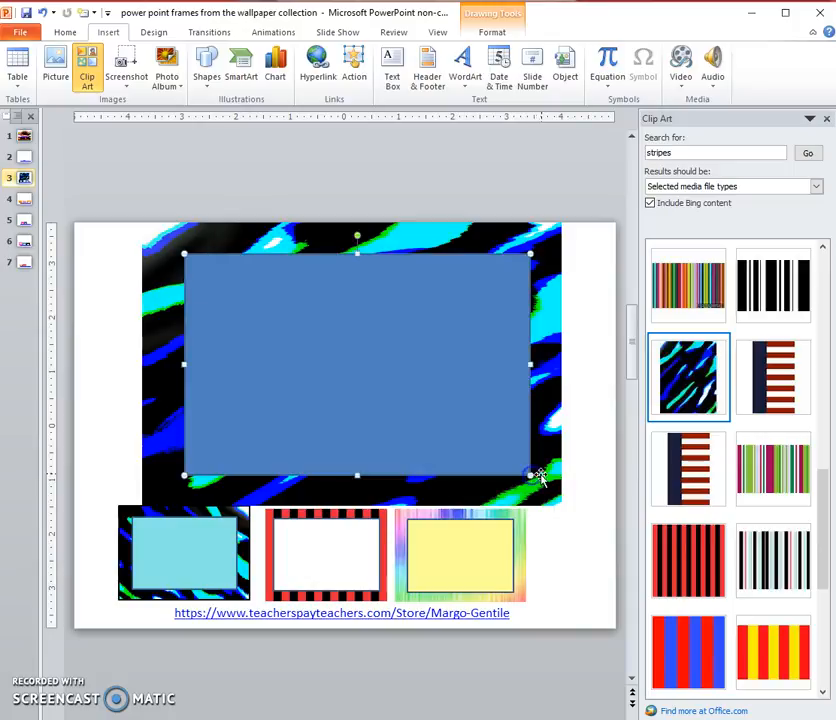
pyautogui.click(604, 373)
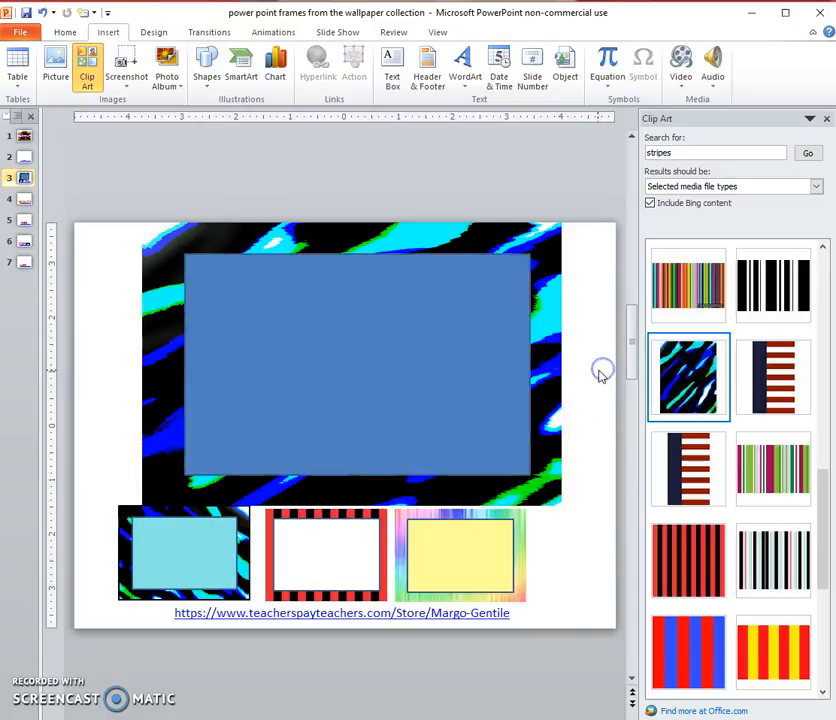
# Fill the rectangle on the diagonal-striped picture with light aqua from the recent colors
pyautogui.click(531, 305)
pyautogui.rightClick(530, 306)
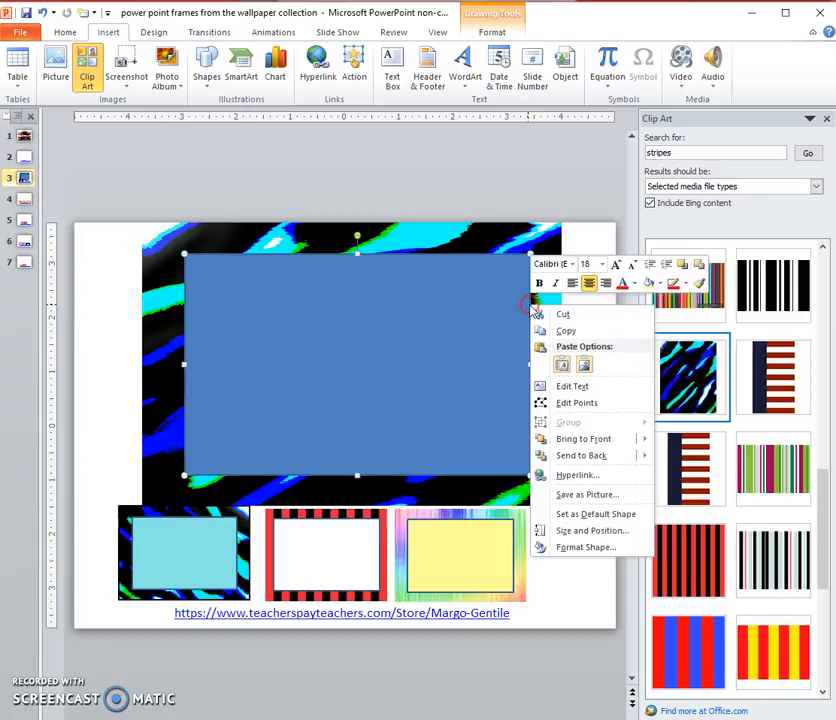
pyautogui.click(659, 287)
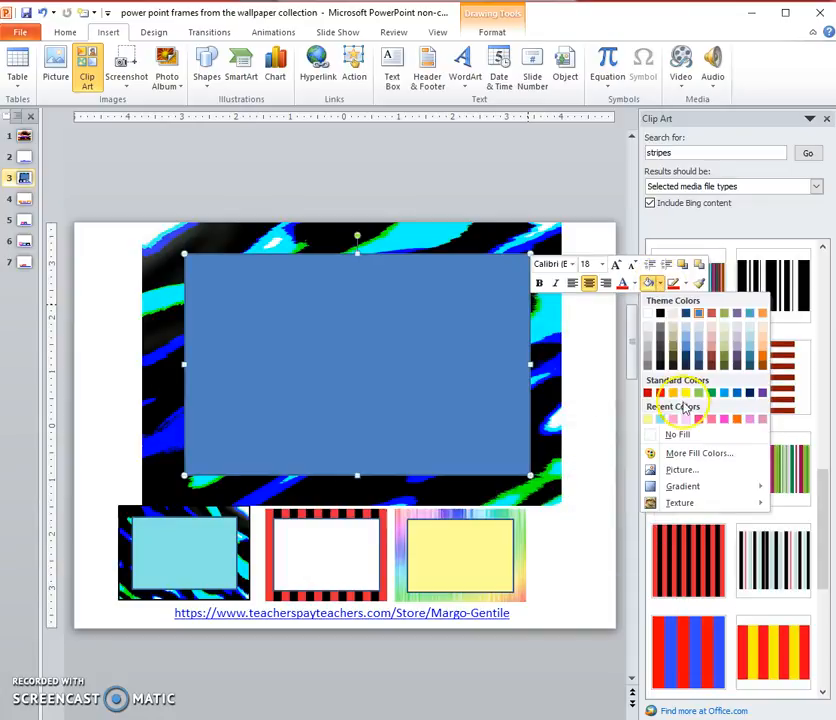
pyautogui.click(650, 418)
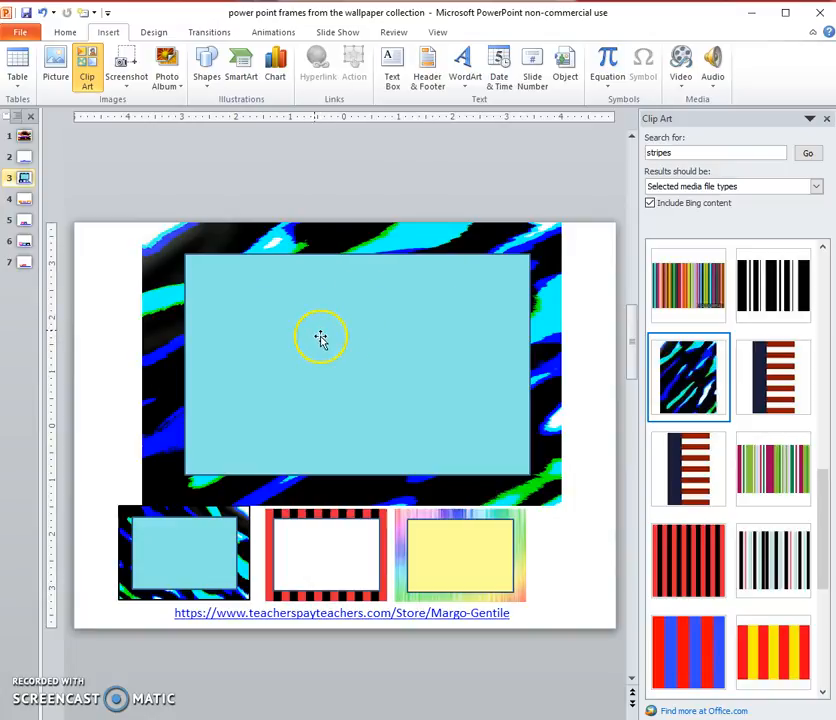
# Group the aqua rectangle and the diagonal-striped picture into one object
pyautogui.moveTo(121, 190); pyautogui.dragTo(625, 524)
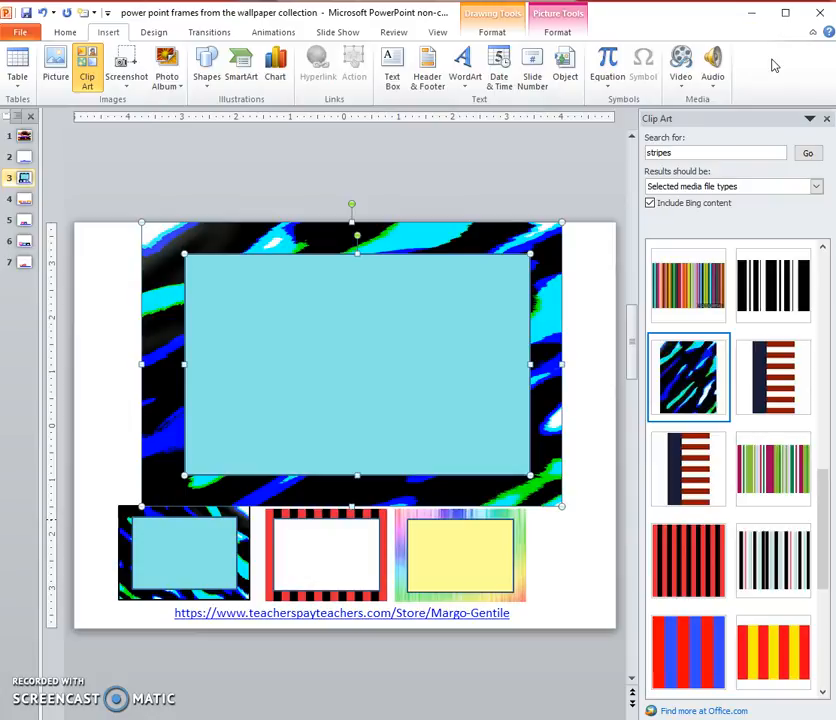
pyautogui.click(497, 24)
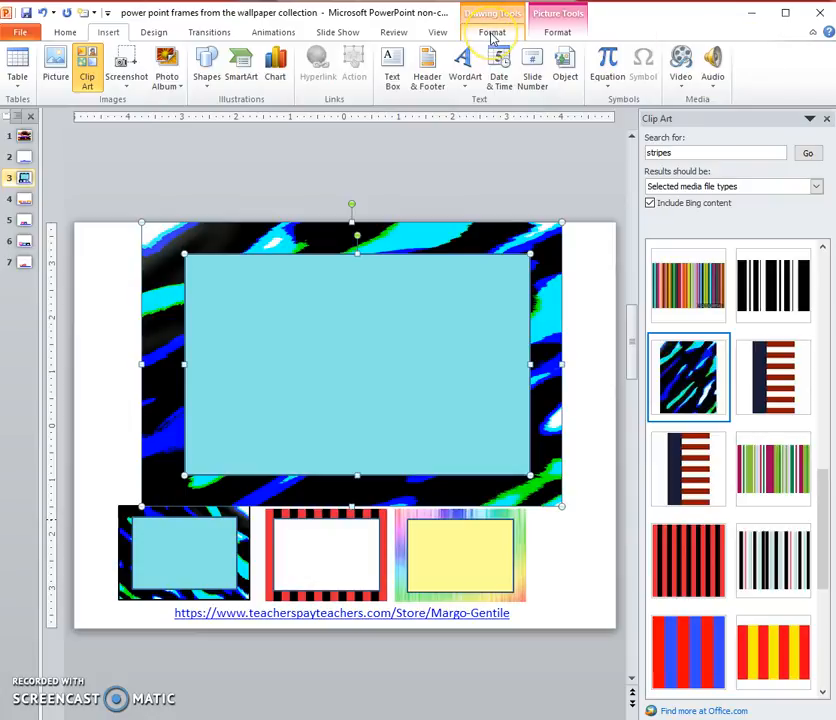
pyautogui.click(490, 34)
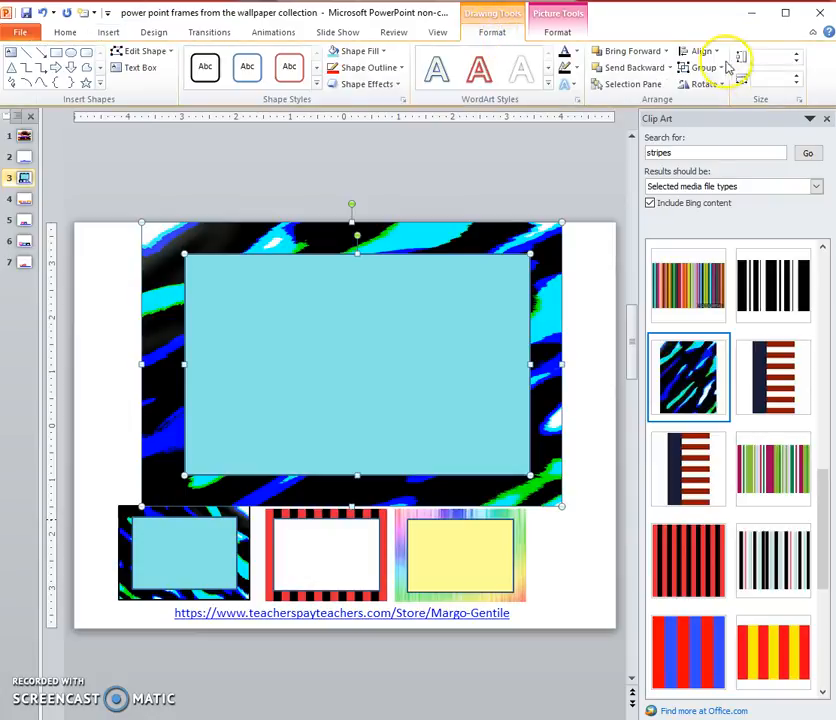
pyautogui.click(730, 66)
pyautogui.click(717, 84)
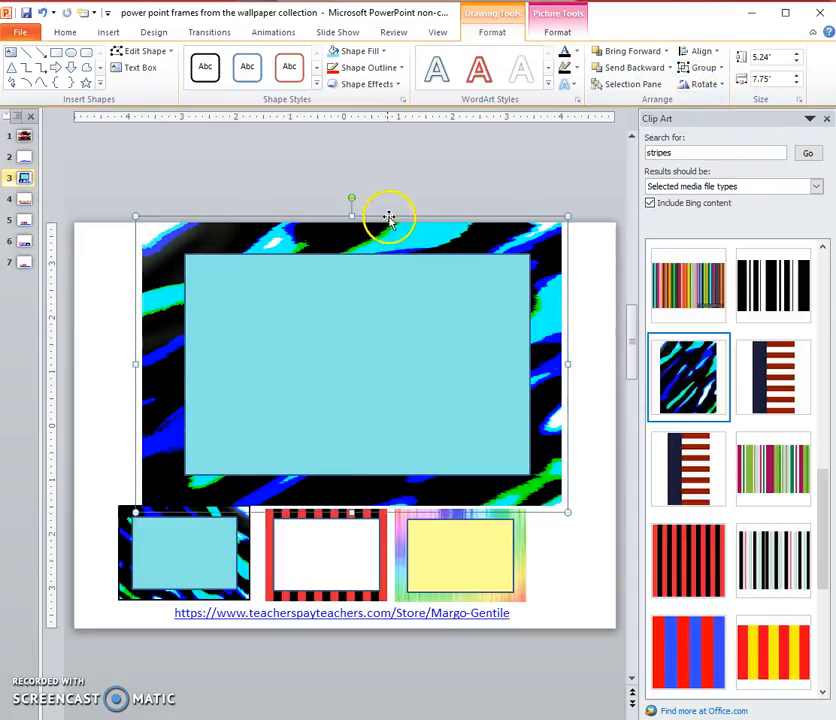
# Move the grouped aqua frame up and back down on slide 3, and cut it from the slide
pyautogui.moveTo(387, 213); pyautogui.dragTo(387, 136)
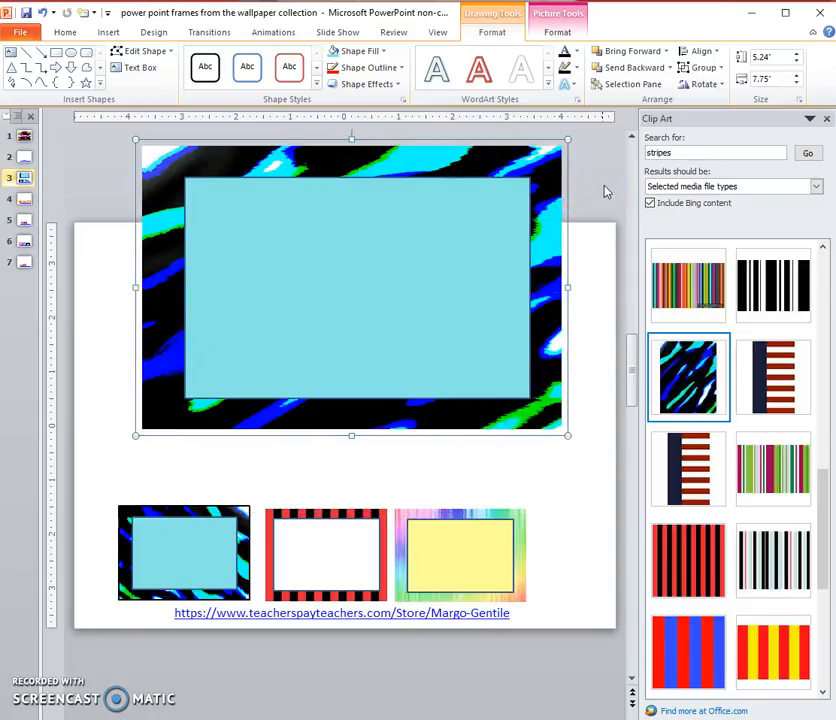
pyautogui.click(394, 150)
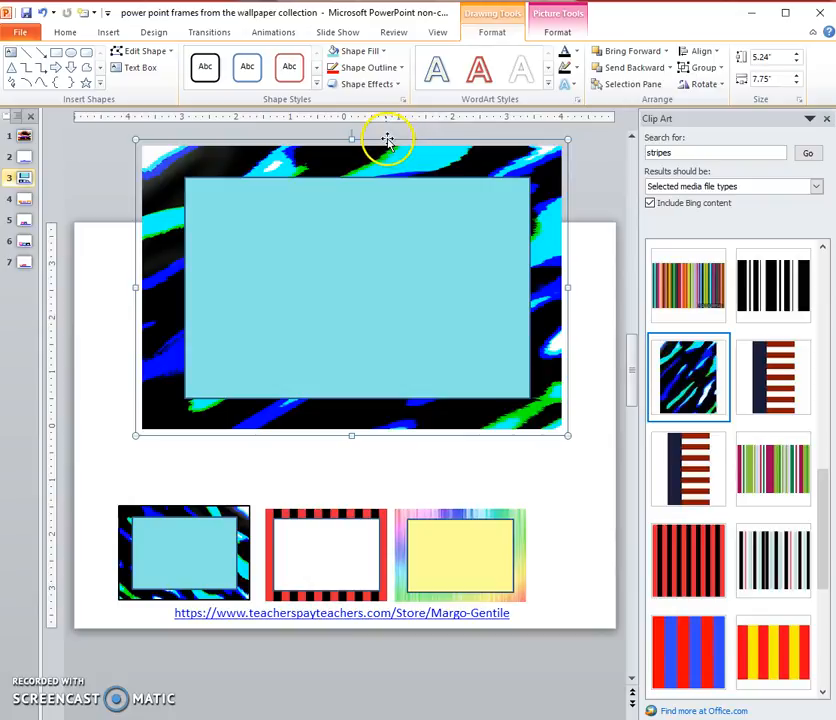
pyautogui.moveTo(387, 137); pyautogui.dragTo(380, 207)
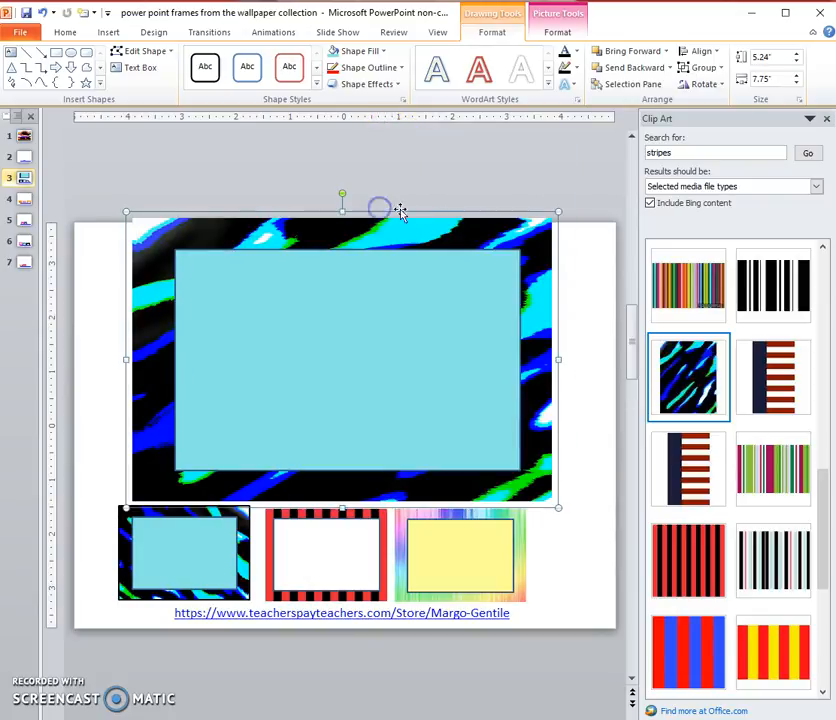
pyautogui.rightClick(557, 265)
pyautogui.click(588, 276)
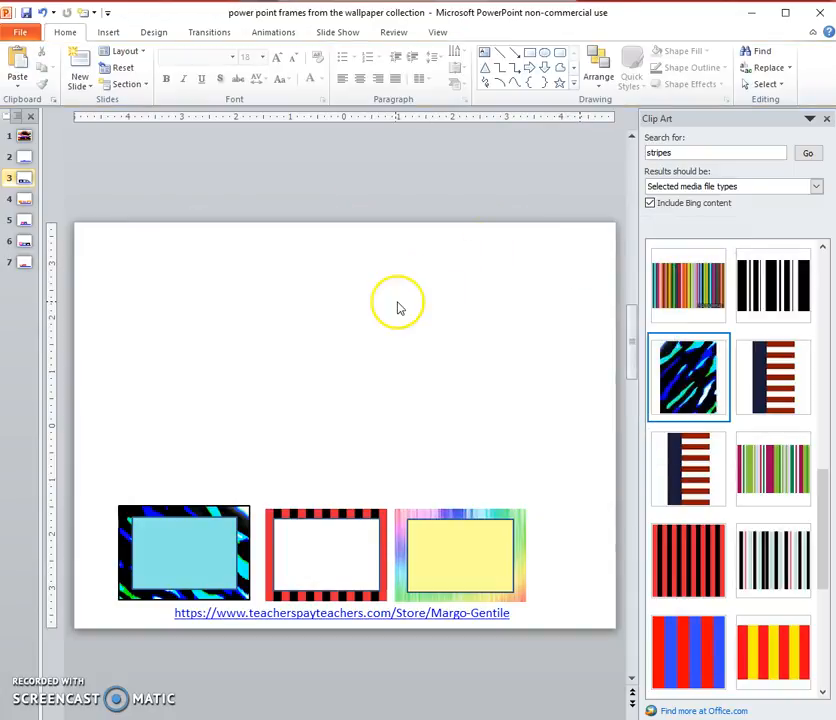
# Insert the red and black striped clip art and resize it to about 4.75" high by 6.41" wide above the sample frames
pyautogui.click(678, 562)
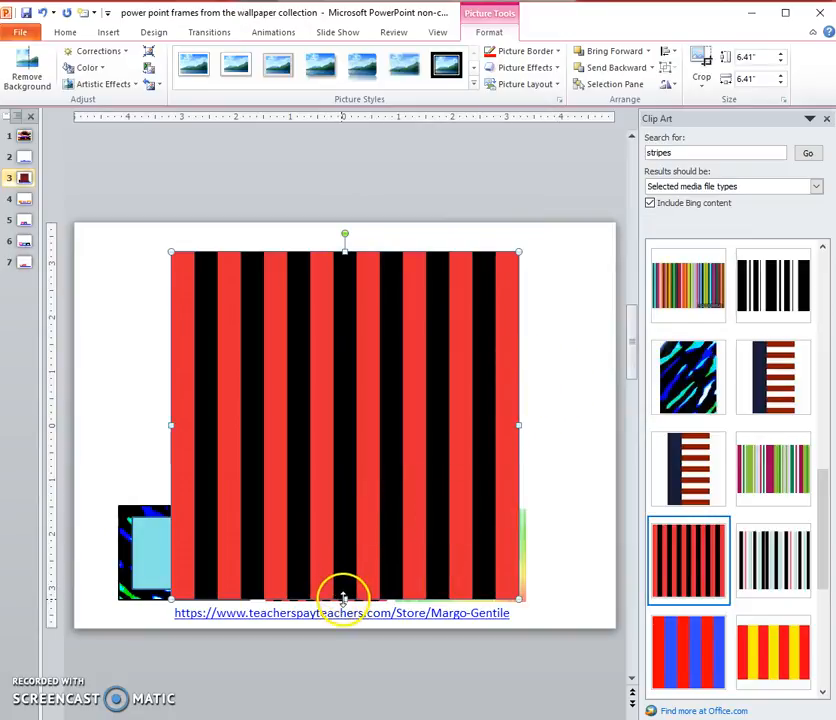
pyautogui.moveTo(344, 597); pyautogui.dragTo(334, 485)
pyautogui.moveTo(344, 252); pyautogui.dragTo(344, 228)
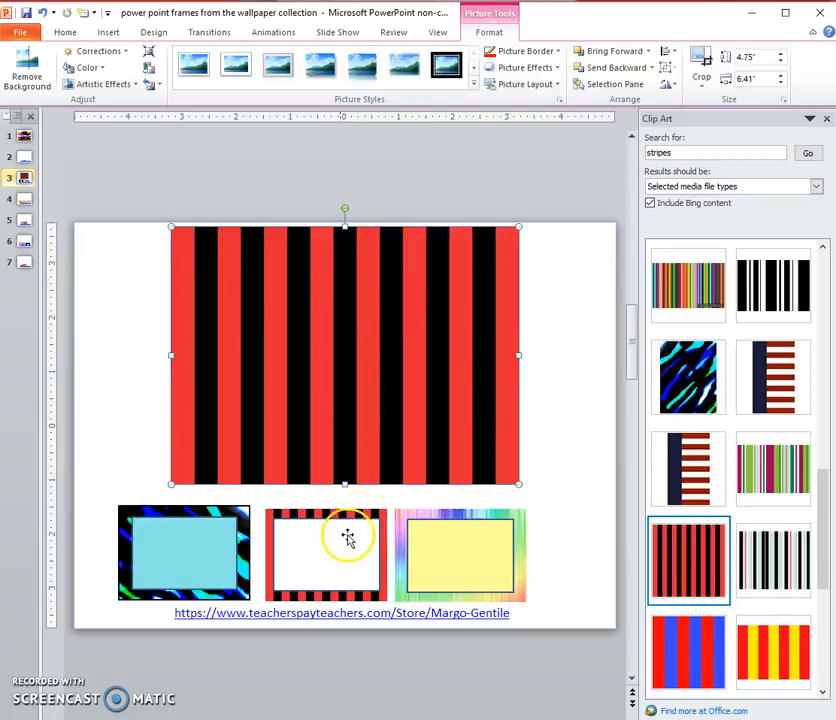
# Add a small rectangle on the red and black striped picture and fill it with white
pyautogui.click(110, 33)
pyautogui.click(207, 66)
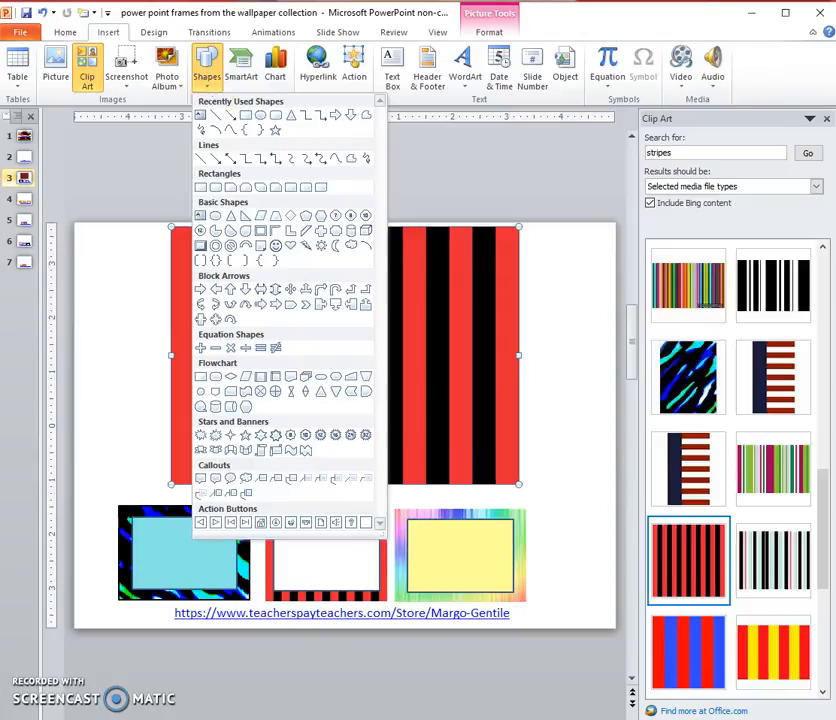
pyautogui.click(246, 118)
pyautogui.click(265, 290)
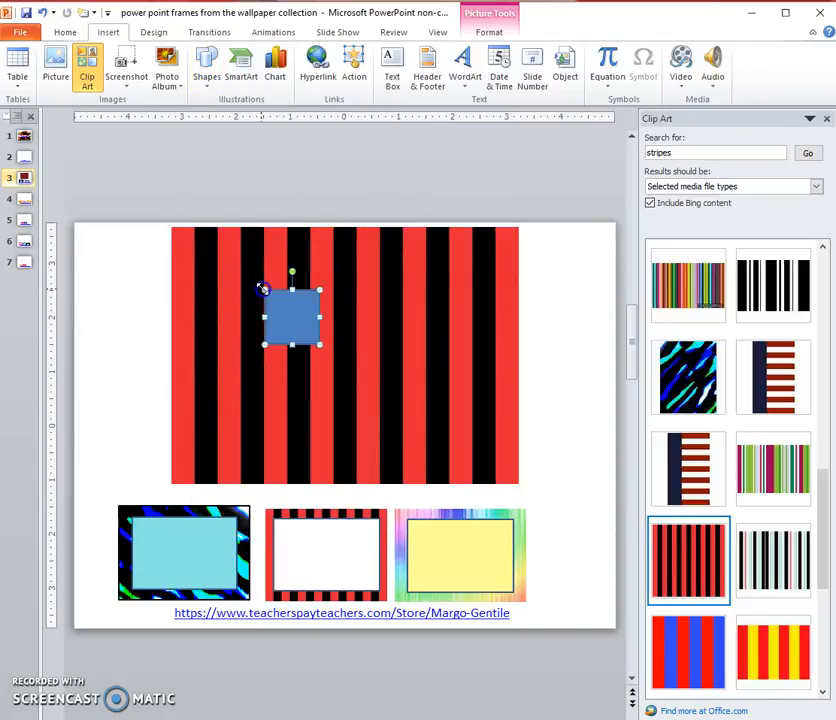
pyautogui.rightClick(318, 308)
pyautogui.click(445, 283)
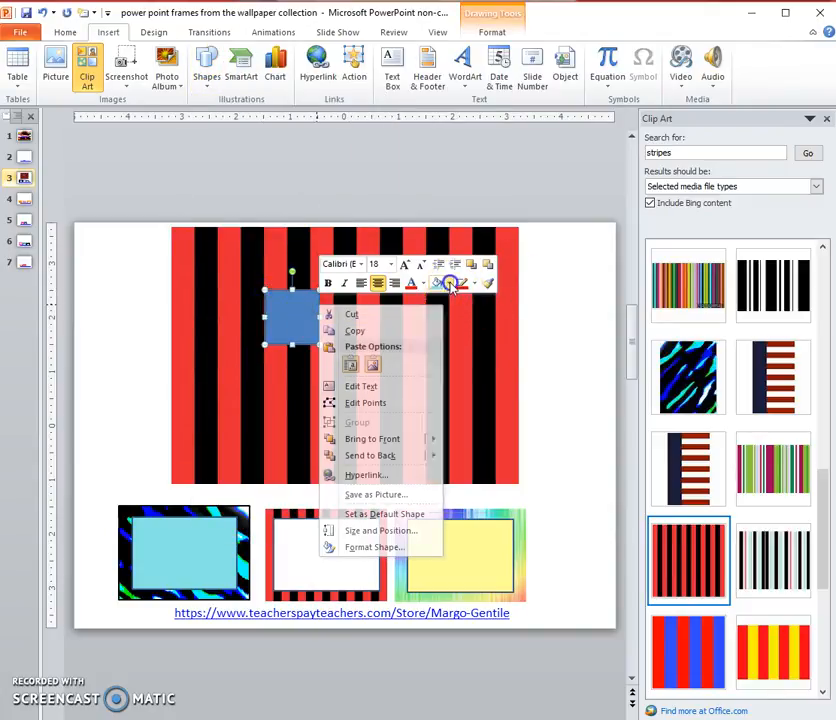
pyautogui.click(437, 313)
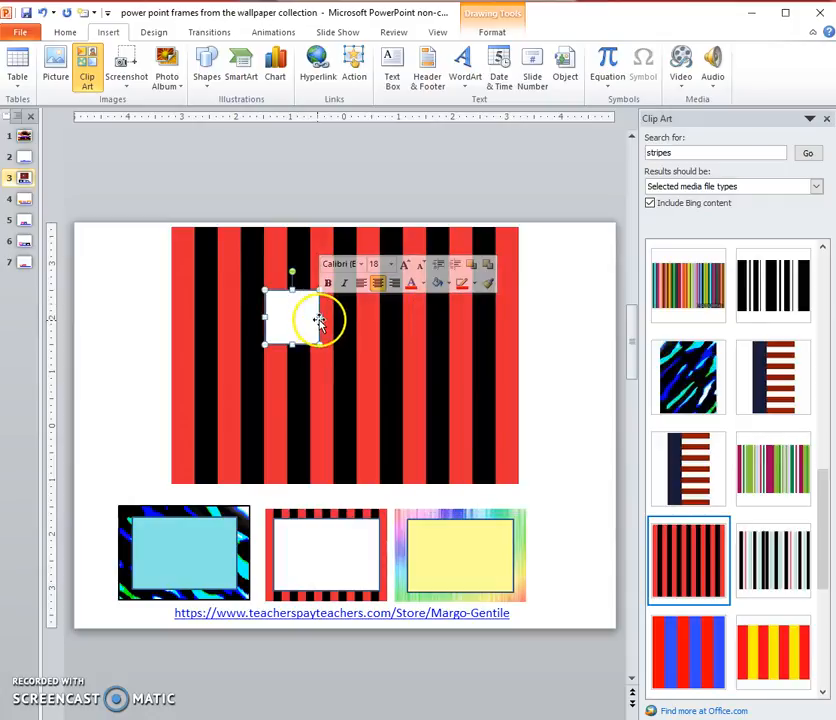
# Stretch the white rectangle on all four sides so only a narrow red and black striped border remains around it
pyautogui.moveTo(318, 316); pyautogui.dragTo(498, 298)
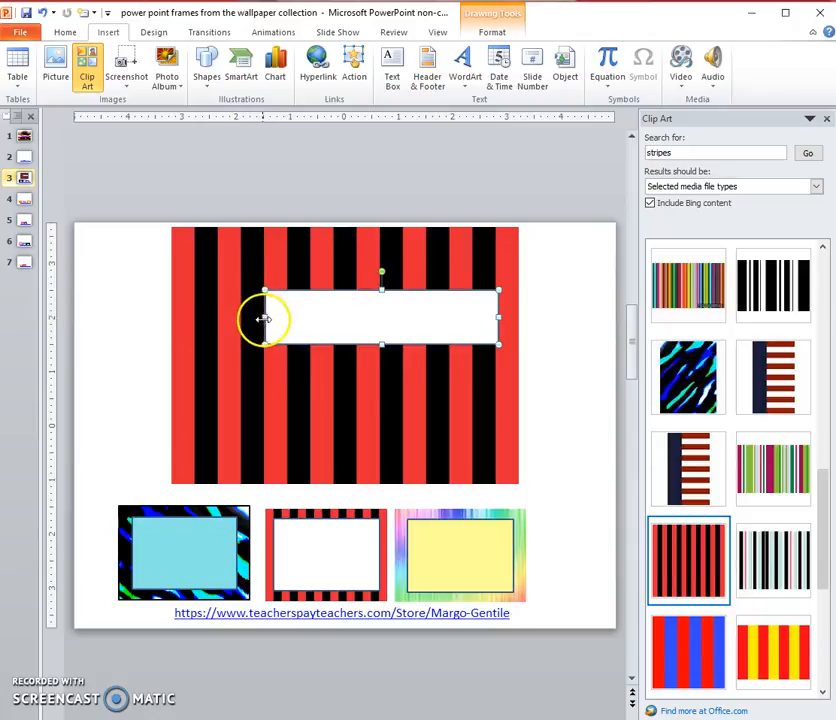
pyautogui.moveTo(265, 317); pyautogui.dragTo(192, 314)
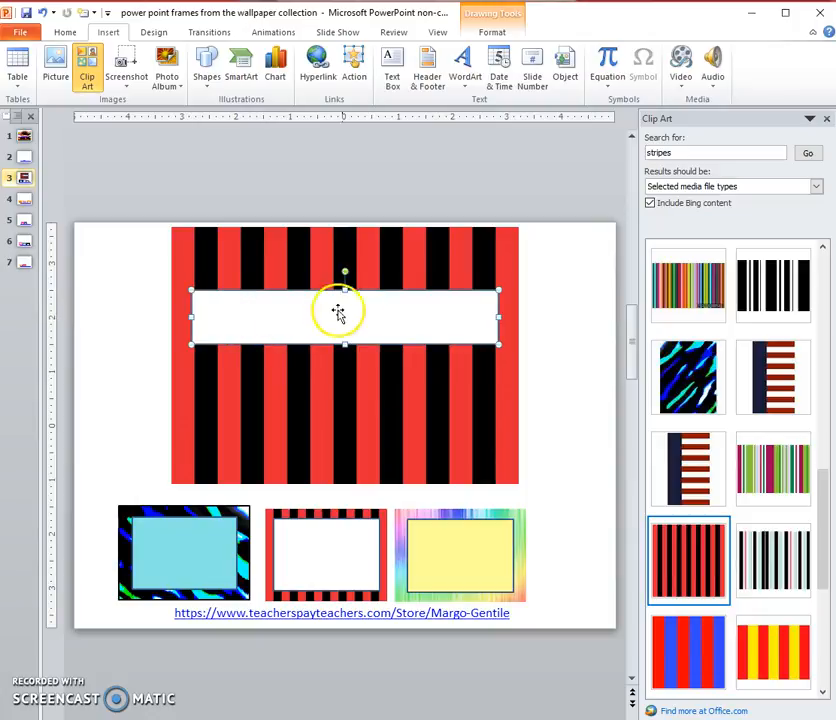
pyautogui.moveTo(345, 291); pyautogui.dragTo(345, 258)
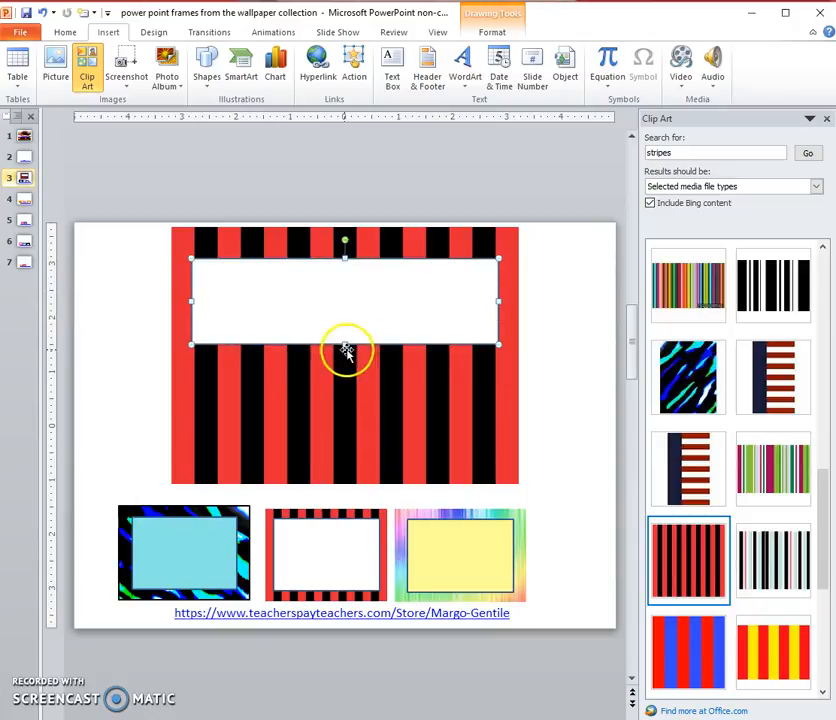
pyautogui.moveTo(345, 343); pyautogui.dragTo(345, 457)
pyautogui.click(564, 323)
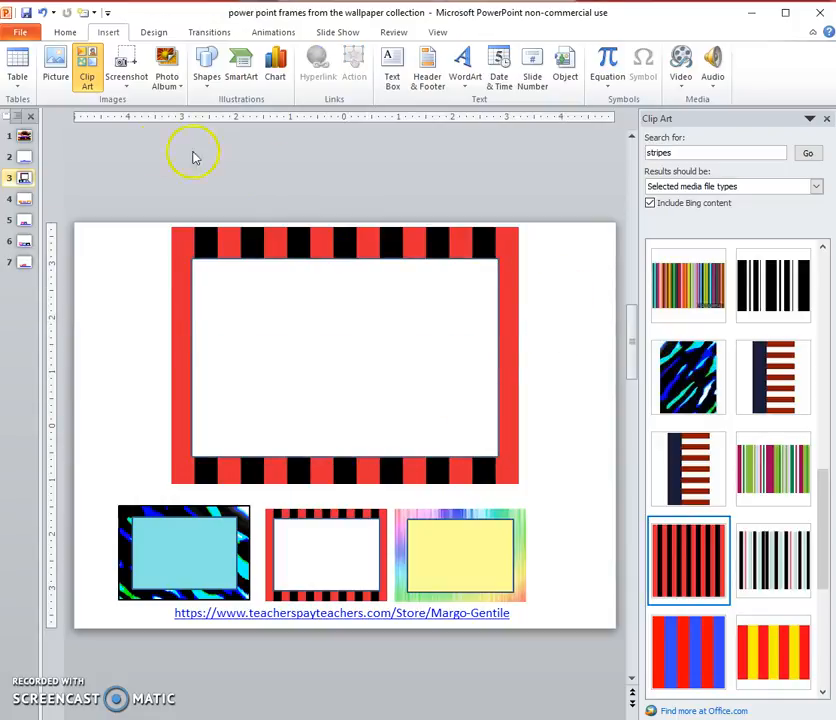
# Group the white rectangle and the red and black striped picture into one object
pyautogui.moveTo(117, 181)
pyautogui.mouseDown()
pyautogui.moveTo(593, 220)
pyautogui.moveTo(584, 507)
pyautogui.mouseUp()
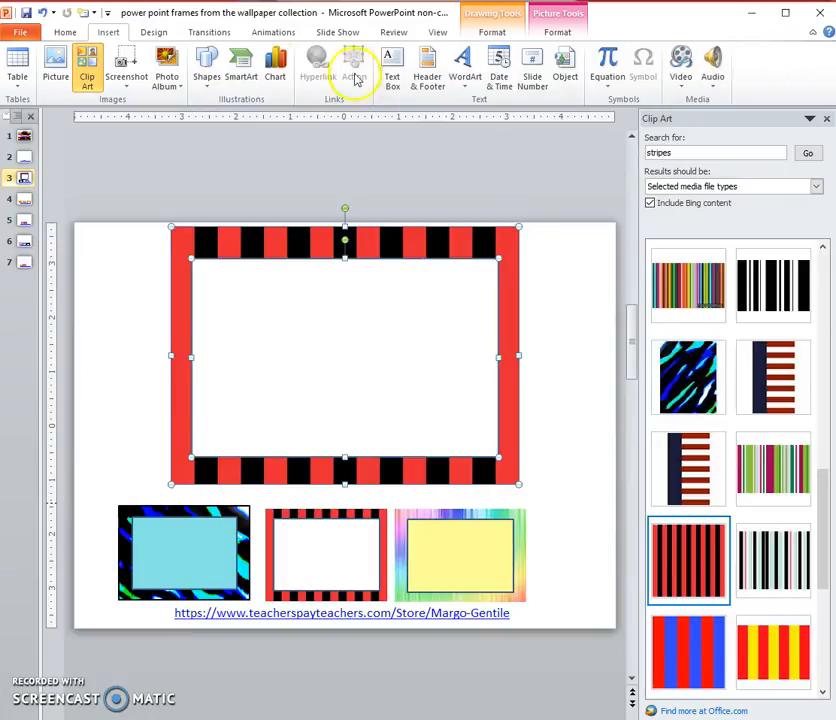
pyautogui.click(492, 33)
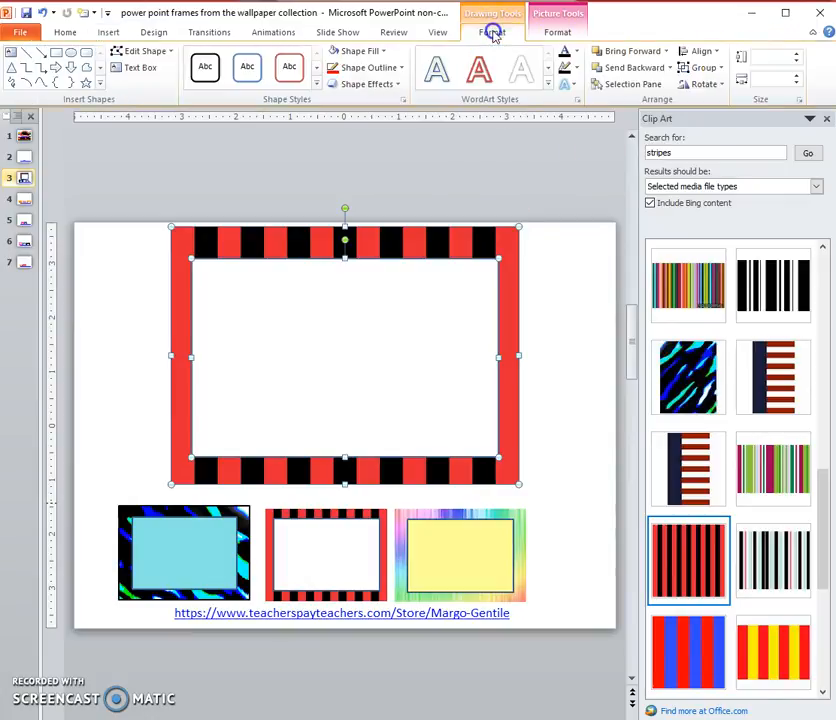
pyautogui.click(703, 67)
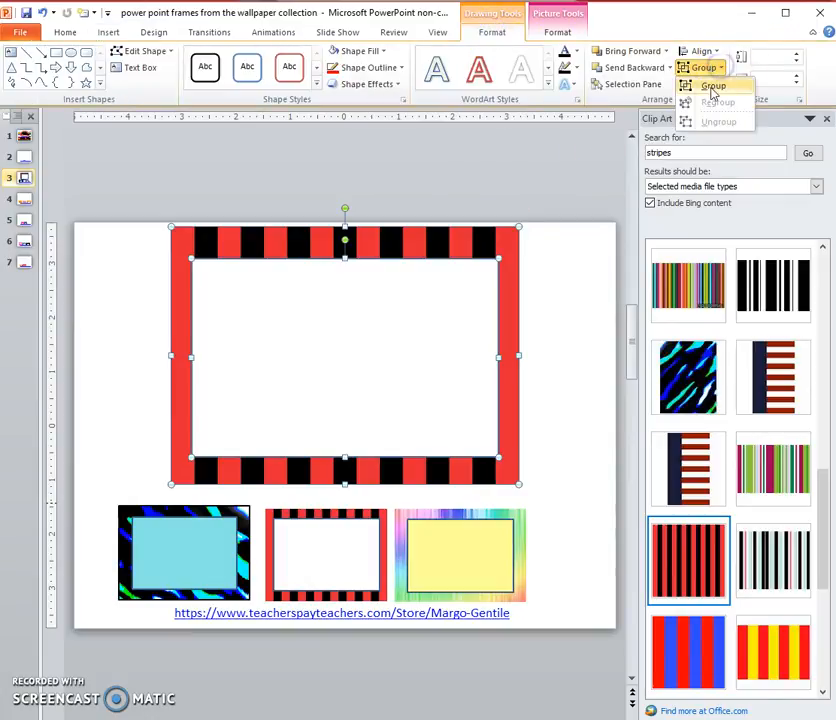
pyautogui.click(712, 88)
# Move the grouped red and black frame upward and cut it from slide 3
pyautogui.moveTo(520, 226); pyautogui.dragTo(513, 175)
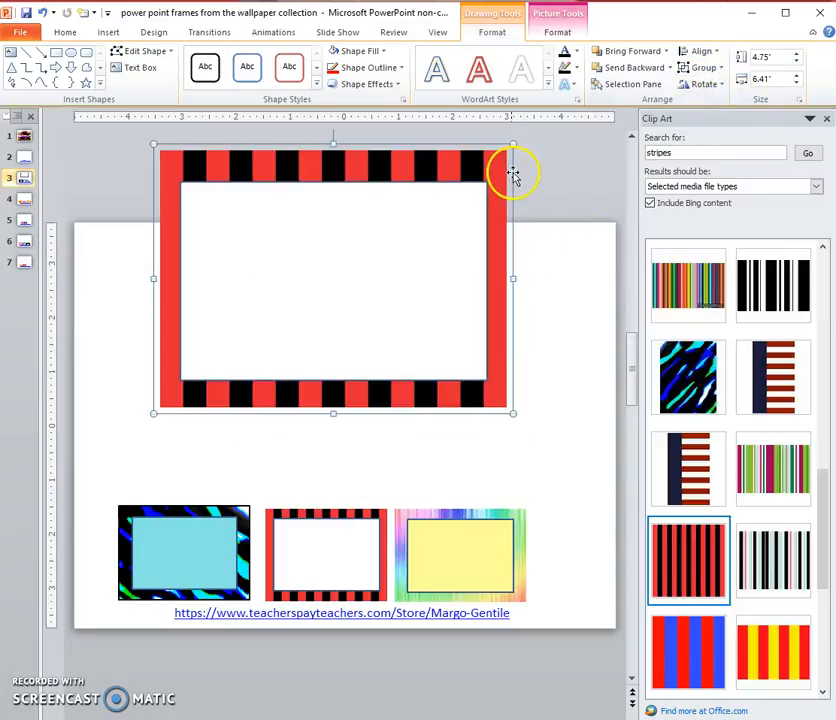
pyautogui.rightClick(513, 175)
pyautogui.click(543, 181)
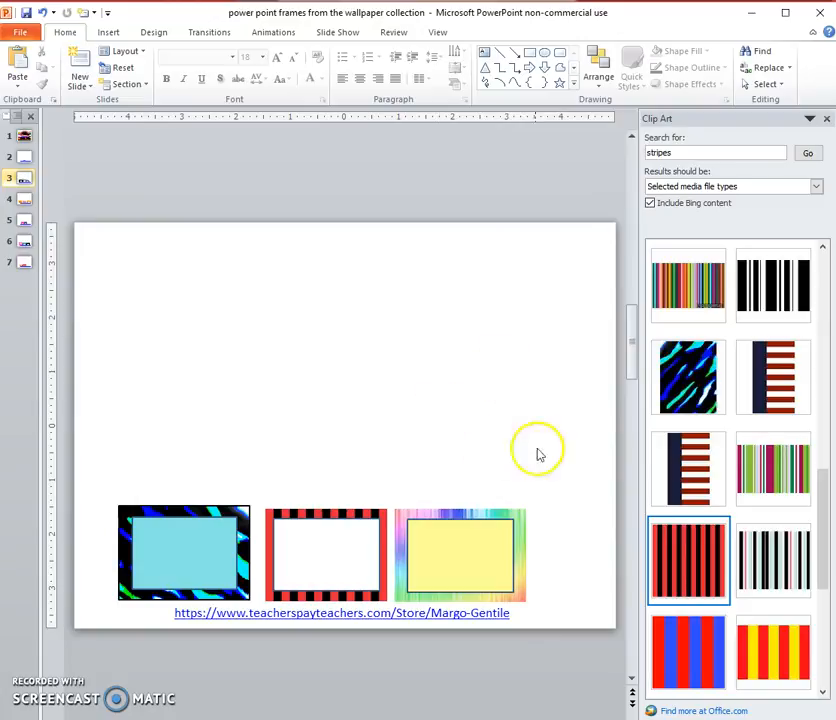
# Insert the pastel rainbow-striped clip art and resize it to about 4.92" high by 7.5" wide above the sample frames
pyautogui.click(825, 249)
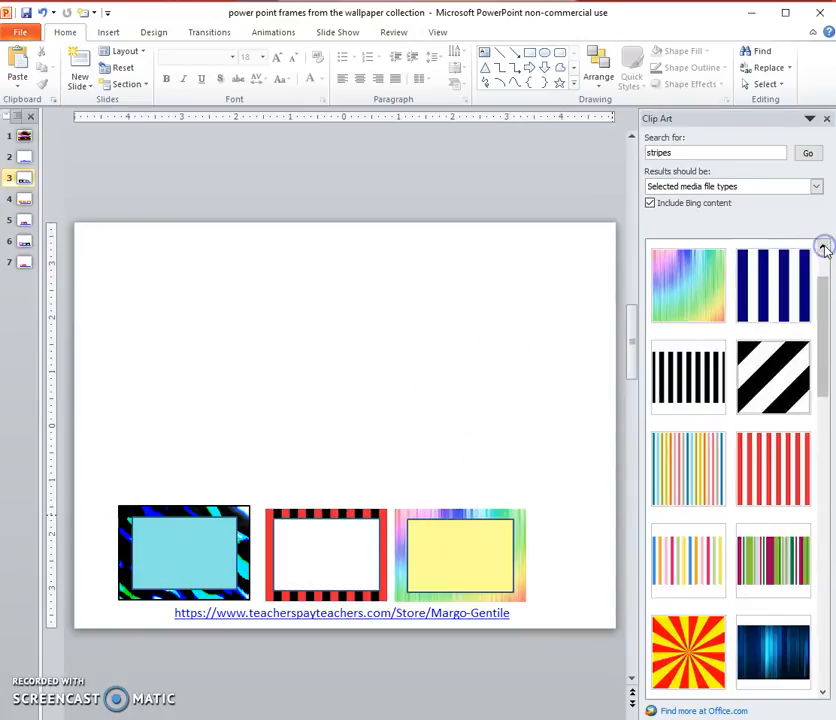
pyautogui.click(681, 313)
pyautogui.moveTo(345, 627); pyautogui.dragTo(345, 489)
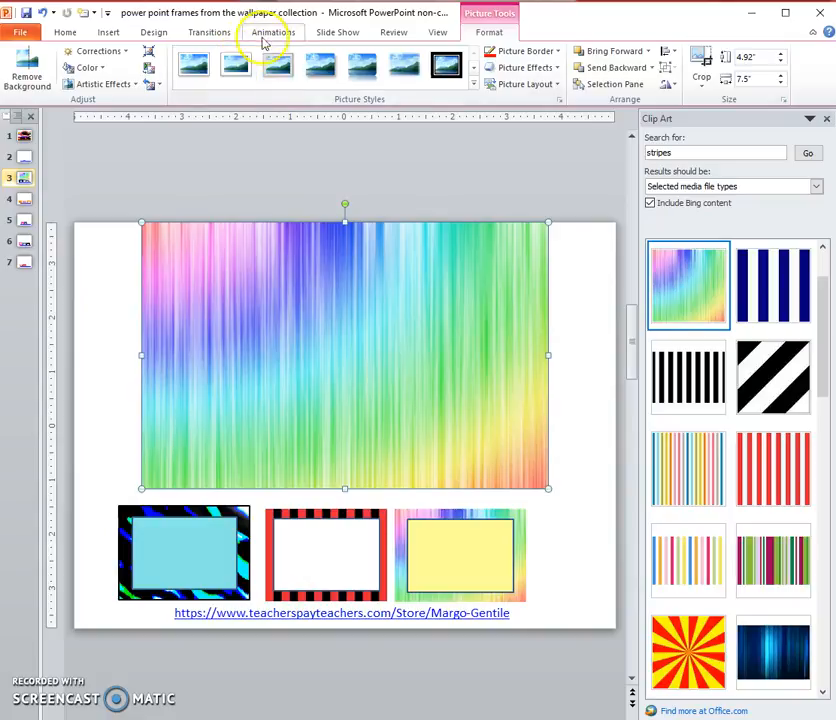
# Add a rectangle on the pastel rainbow picture and stretch it to leave a rainbow border on all sides
pyautogui.click(108, 32)
pyautogui.click(206, 74)
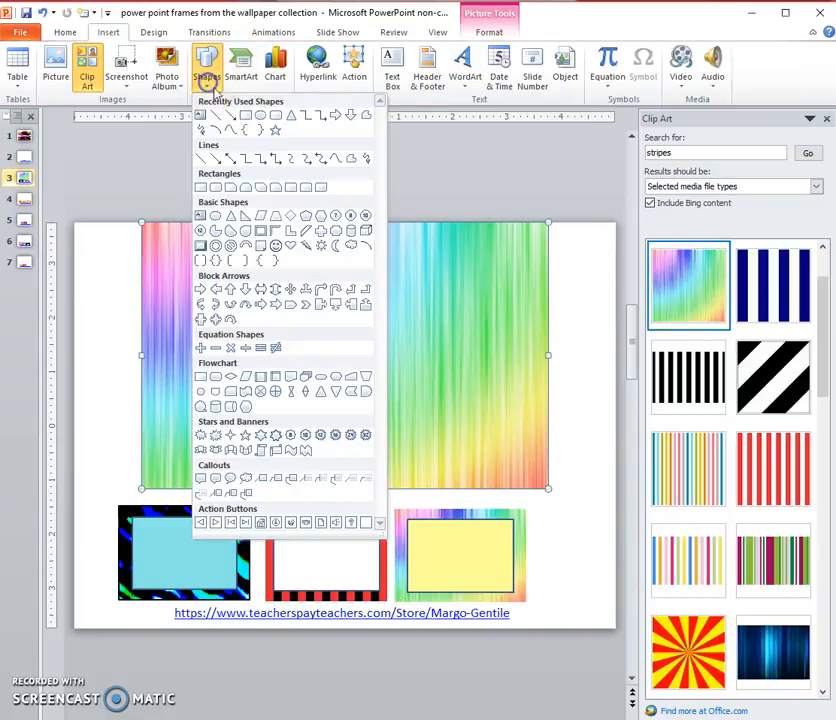
pyautogui.click(248, 113)
pyautogui.click(327, 299)
pyautogui.moveTo(381, 317); pyautogui.dragTo(523, 300)
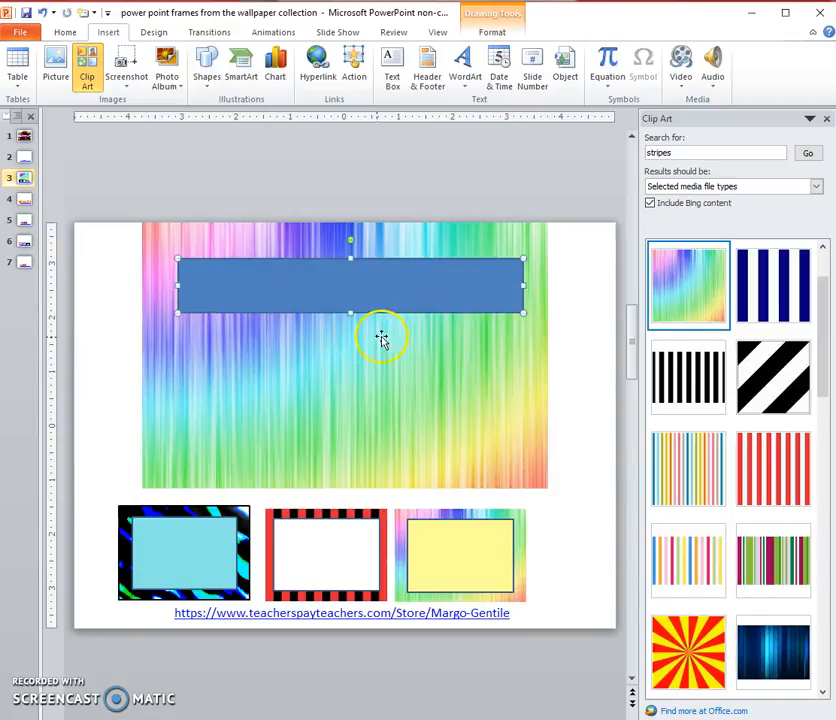
pyautogui.moveTo(350, 314); pyautogui.dragTo(340, 462)
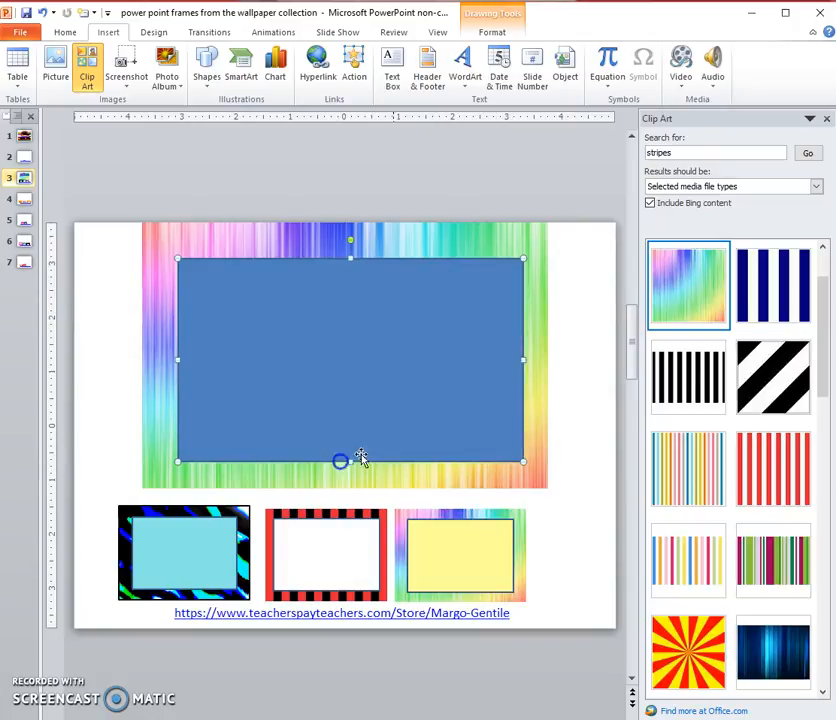
# Fill the rectangle on the pastel rainbow picture with the pale yellow recent color
pyautogui.rightClick(522, 286)
pyautogui.click(644, 266)
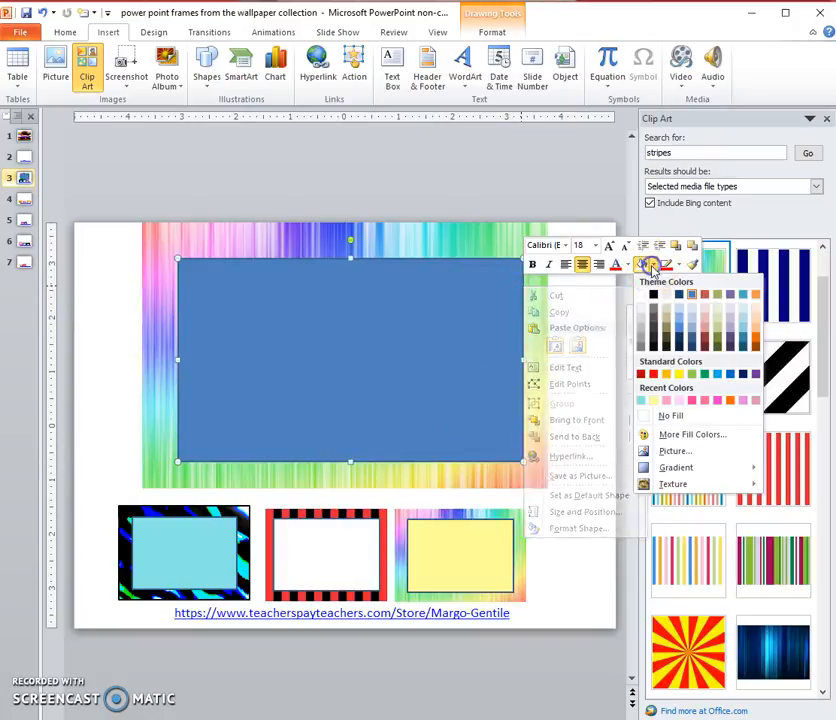
pyautogui.click(641, 401)
pyautogui.click(566, 320)
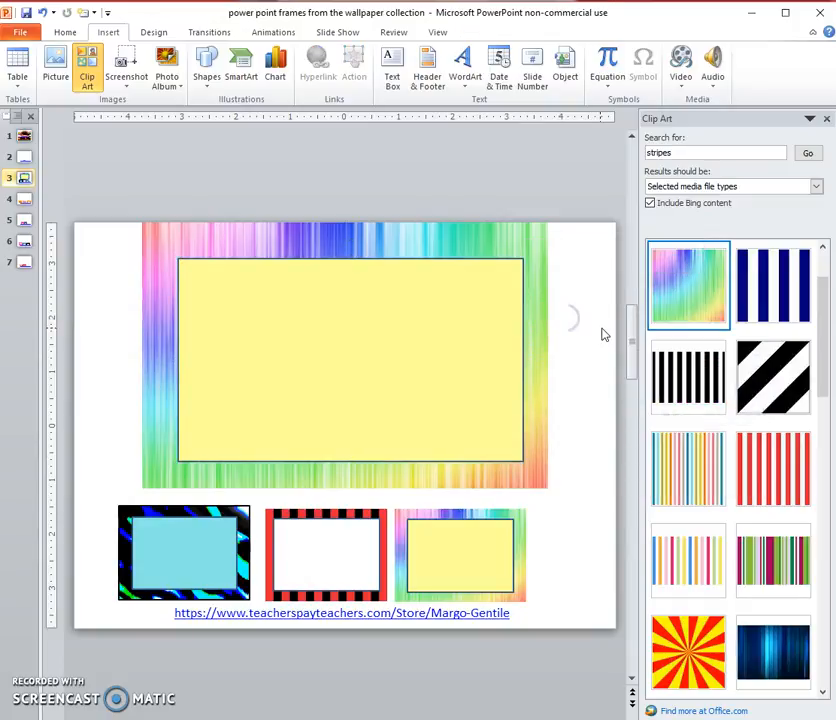
# Group the yellow rectangle and the pastel rainbow picture into one object
pyautogui.moveTo(120, 197)
pyautogui.mouseDown()
pyautogui.moveTo(545, 260)
pyautogui.moveTo(582, 504)
pyautogui.mouseUp()
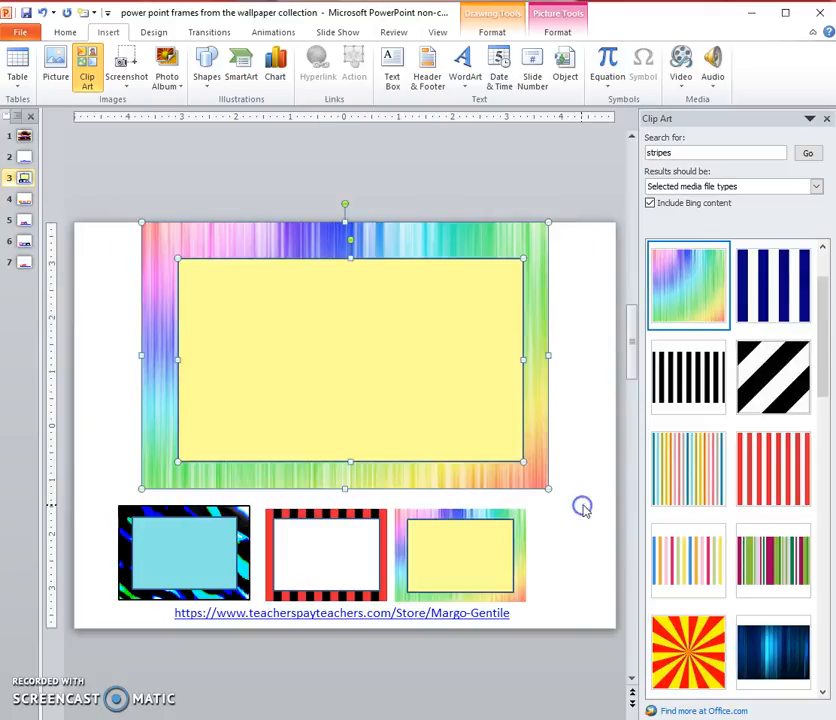
pyautogui.click(491, 34)
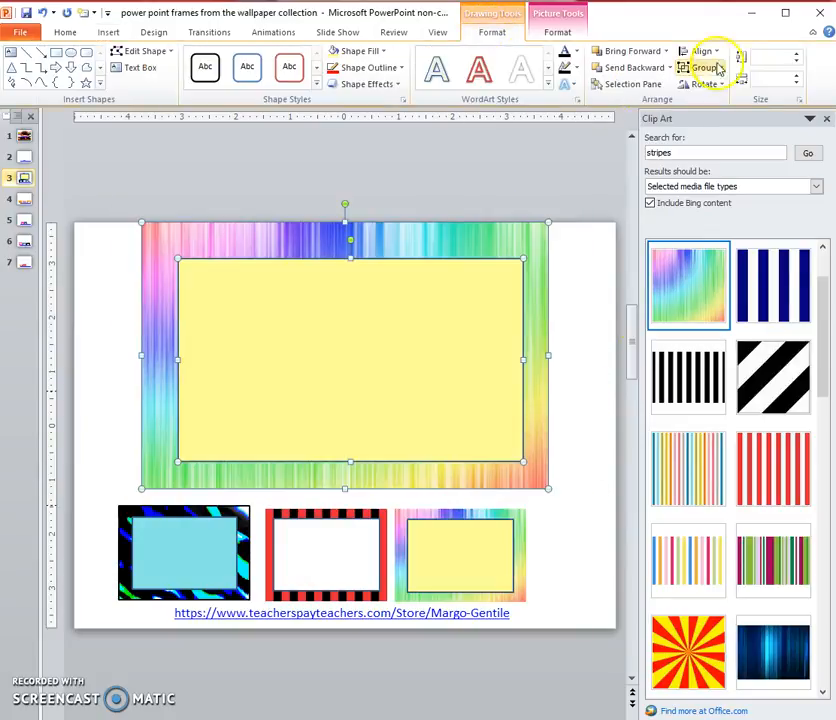
pyautogui.click(720, 65)
pyautogui.click(715, 84)
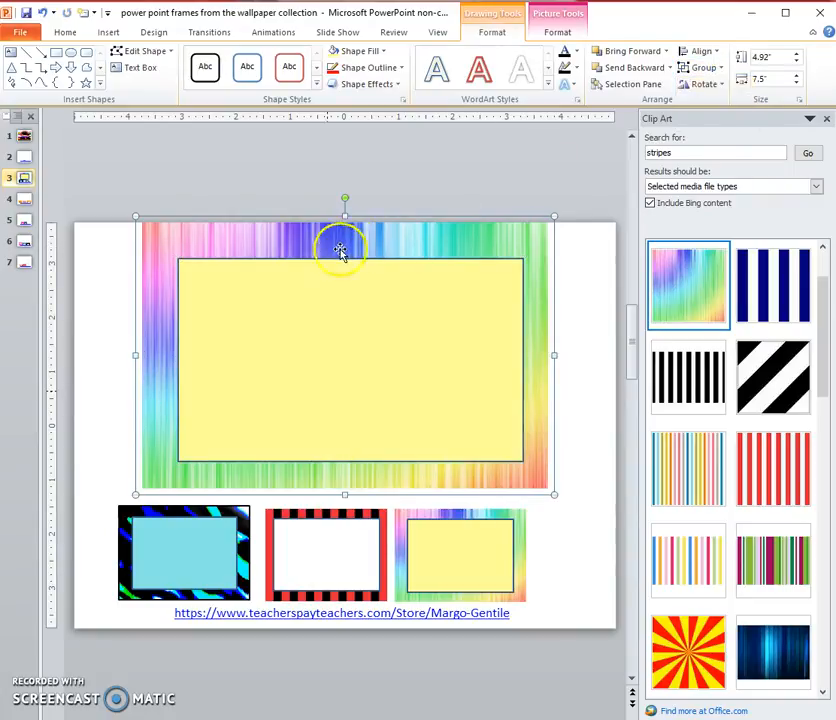
# Move the grouped rainbow frame upward and cut it from slide 3
pyautogui.moveTo(378, 216); pyautogui.dragTo(380, 157)
pyautogui.rightClick(554, 200)
pyautogui.click(584, 210)
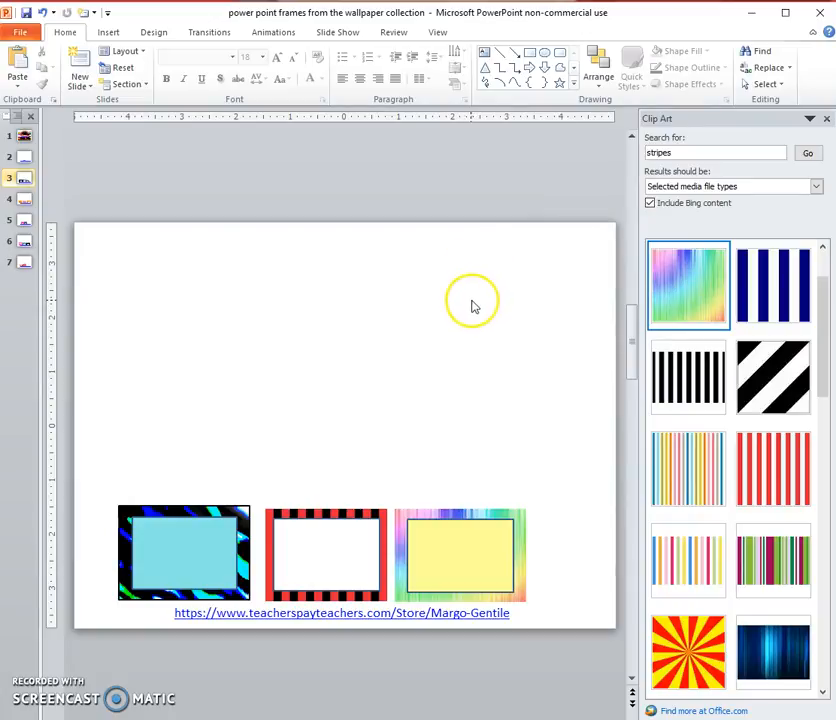
# Insert the red and yellow sunburst clip art on slide 4 and show the gridlines
pyautogui.click(25, 199)
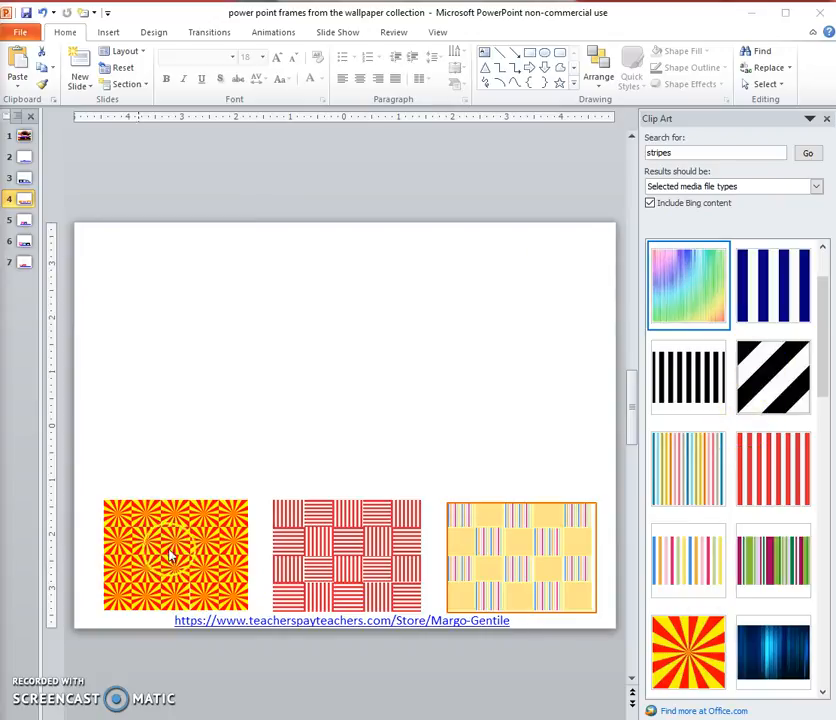
pyautogui.click(697, 649)
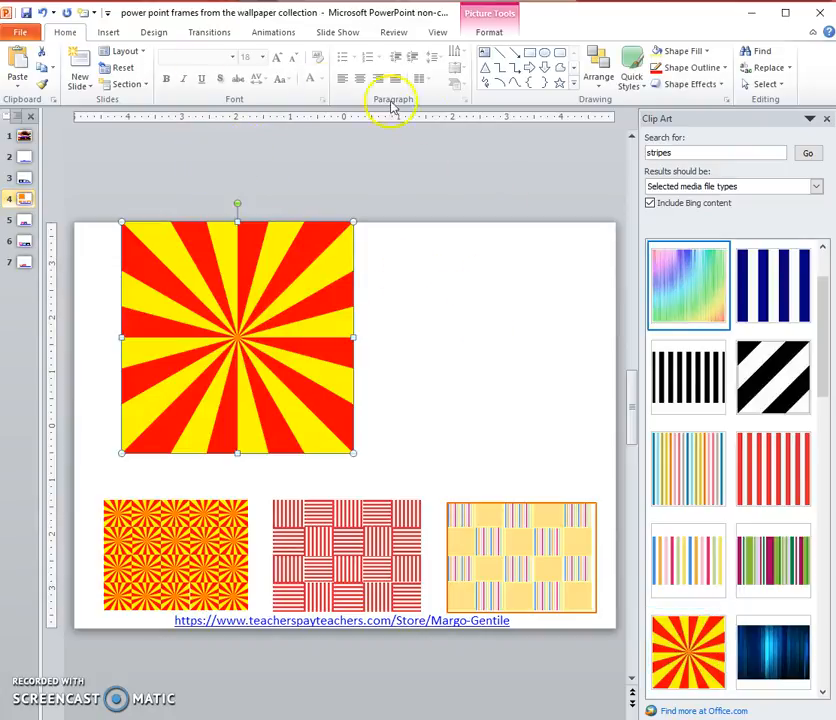
pyautogui.click(438, 33)
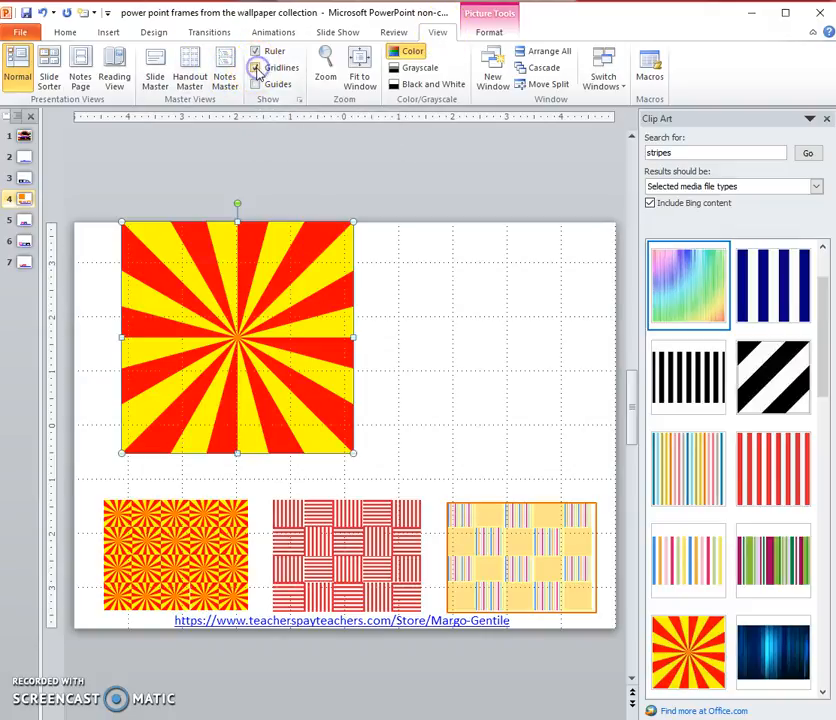
# Resize the sunburst picture to about 1.84" high by 2" wide and fit it into the slide's top-left corner
pyautogui.moveTo(353, 453); pyautogui.dragTo(224, 321)
pyautogui.click(216, 248)
pyautogui.moveTo(221, 248); pyautogui.dragTo(182, 264)
pyautogui.moveTo(128, 316); pyautogui.dragTo(132, 312)
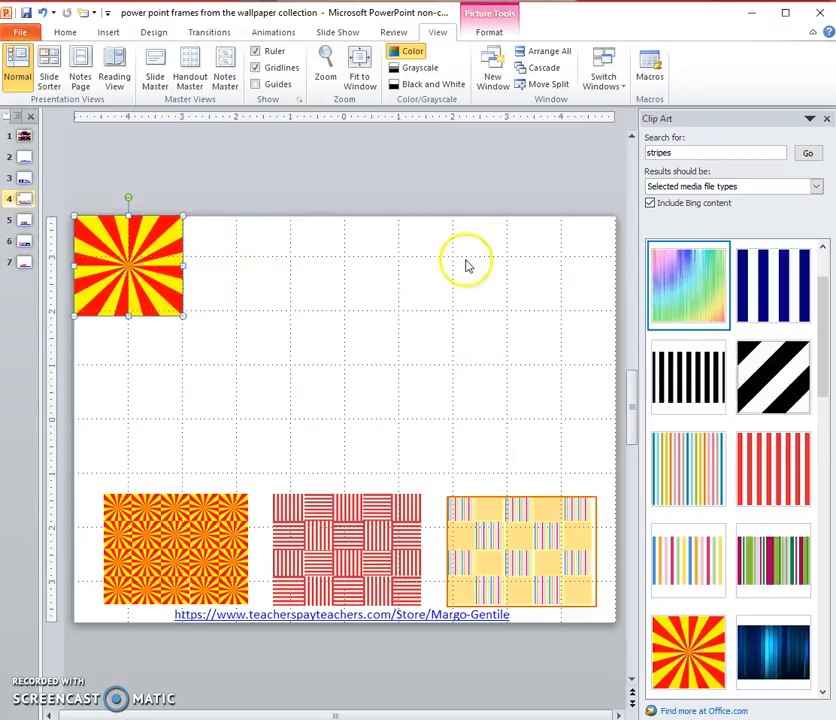
# Copy the sunburst tile and place the pasted duplicate directly to its right along the slide's top edge
pyautogui.rightClick(182, 238)
pyautogui.click(207, 262)
pyautogui.rightClick(300, 270)
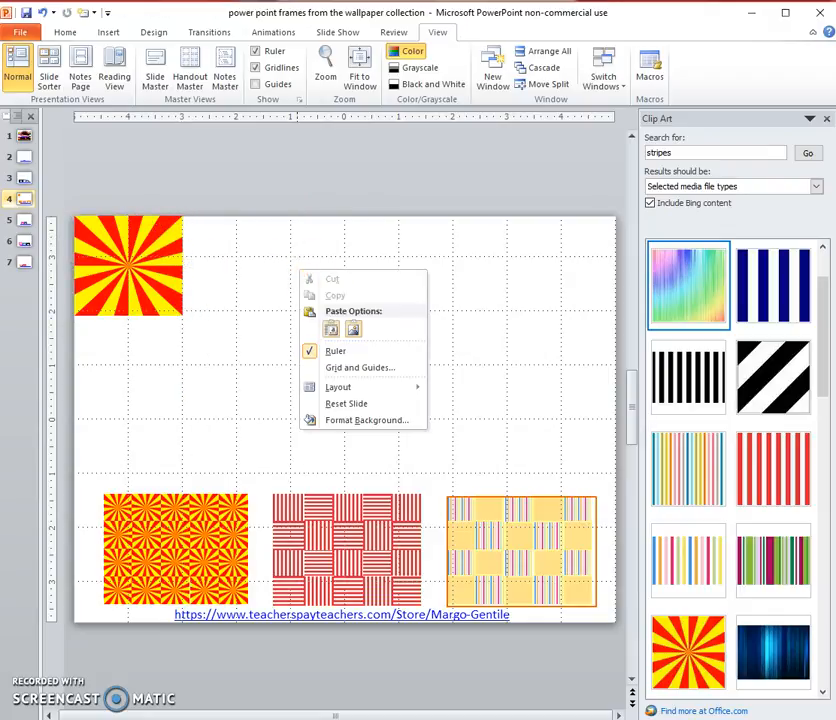
pyautogui.click(328, 330)
pyautogui.moveTo(126, 240); pyautogui.dragTo(234, 242)
# Paste three more sunburst tiles and line them up edge to edge to complete a row of five across the slide
pyautogui.rightClick(328, 276)
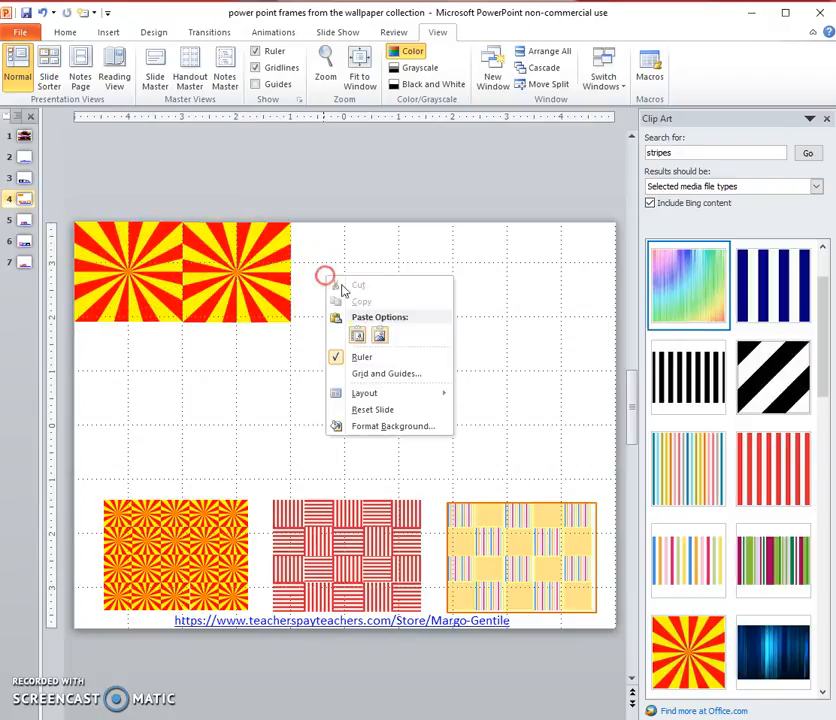
pyautogui.click(366, 336)
pyautogui.moveTo(140, 271); pyautogui.dragTo(345, 256)
pyautogui.rightClick(436, 280)
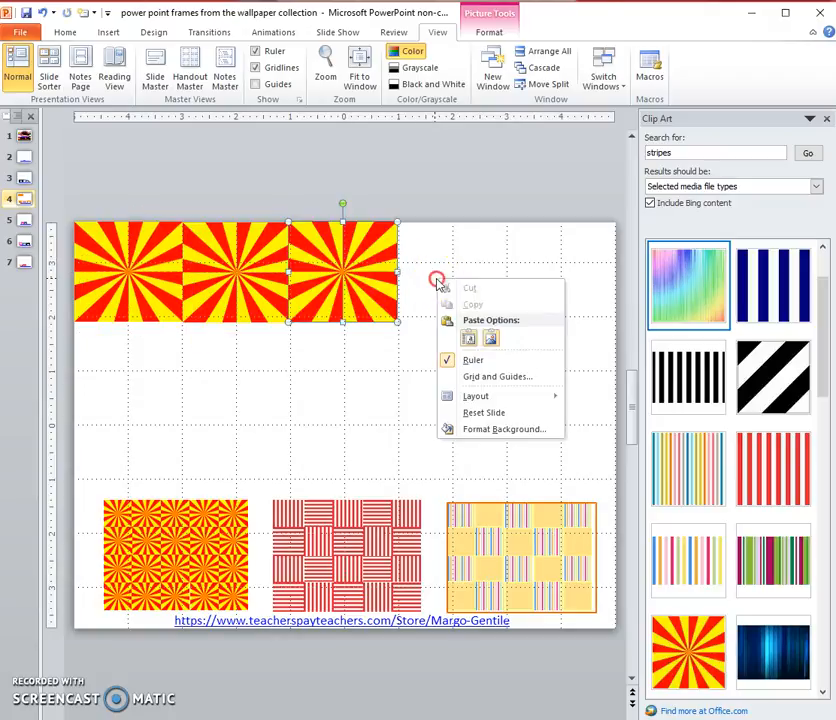
pyautogui.click(469, 339)
pyautogui.moveTo(164, 258); pyautogui.dragTo(480, 239)
pyautogui.rightClick(553, 278)
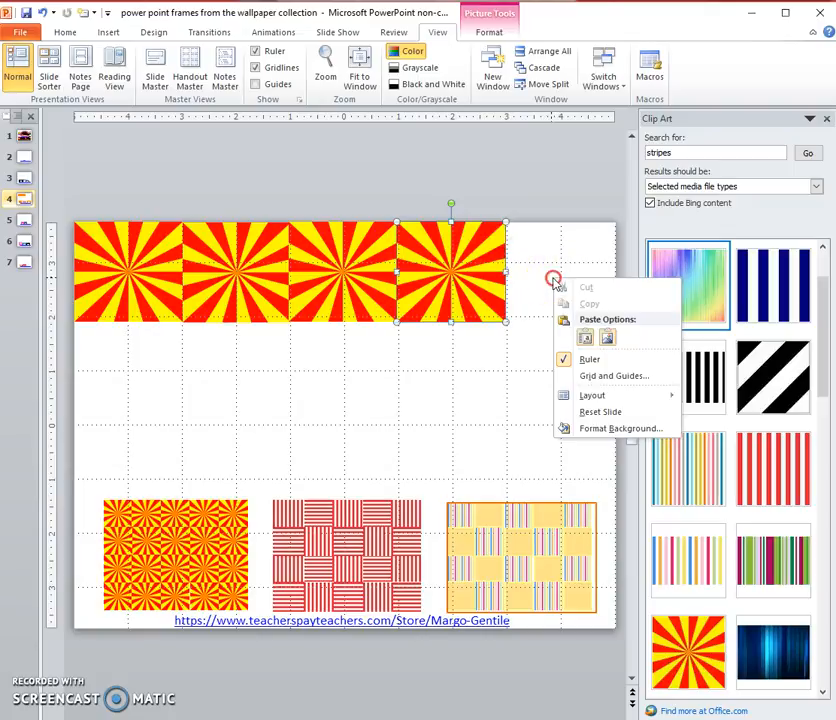
pyautogui.click(585, 337)
pyautogui.moveTo(476, 305); pyautogui.dragTo(561, 270)
pyautogui.click(306, 186)
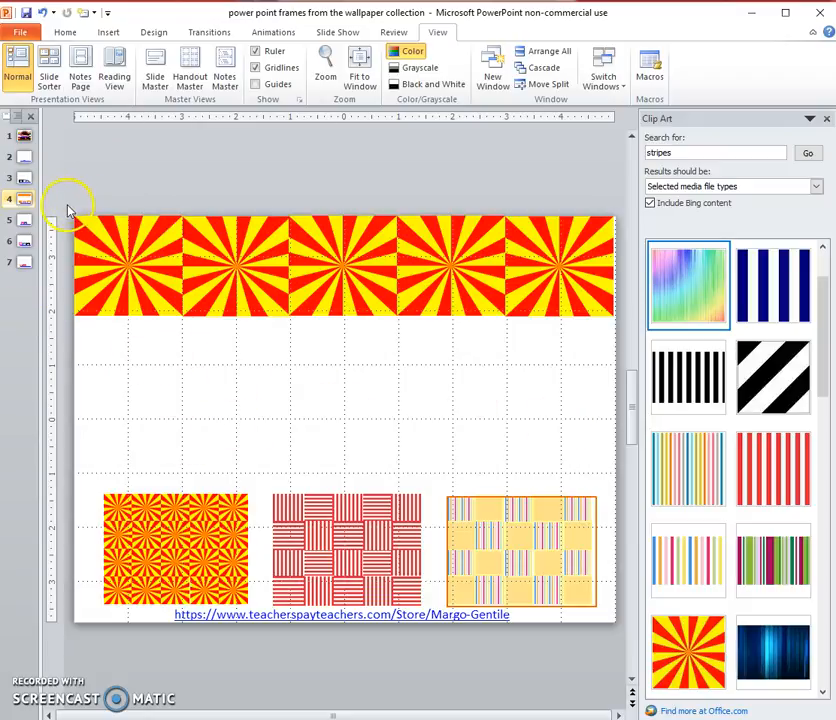
# Group the five sunburst tiles of the top row into one object
pyautogui.moveTo(68, 208); pyautogui.dragTo(625, 341)
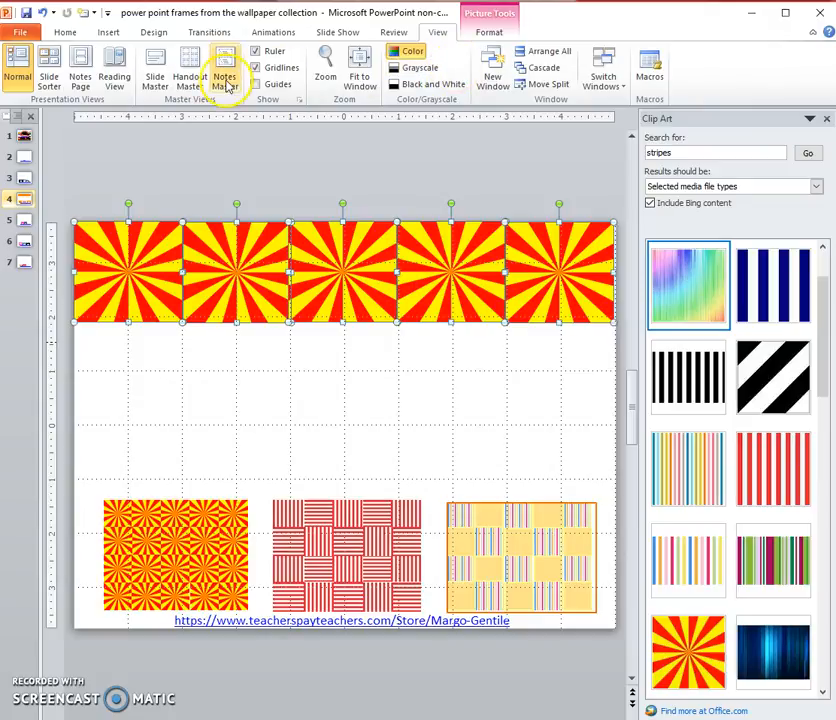
pyautogui.click(489, 32)
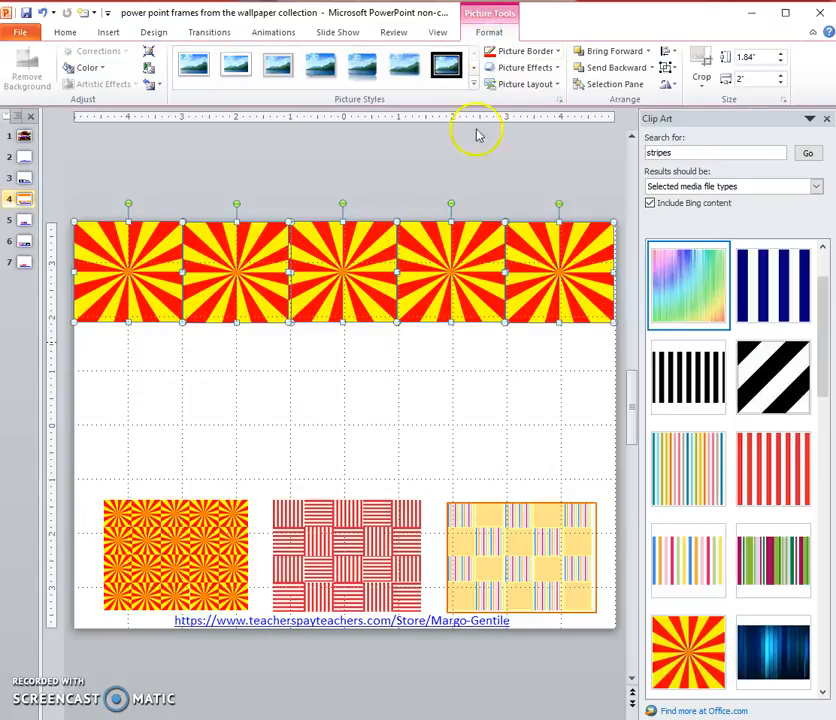
pyautogui.click(324, 181)
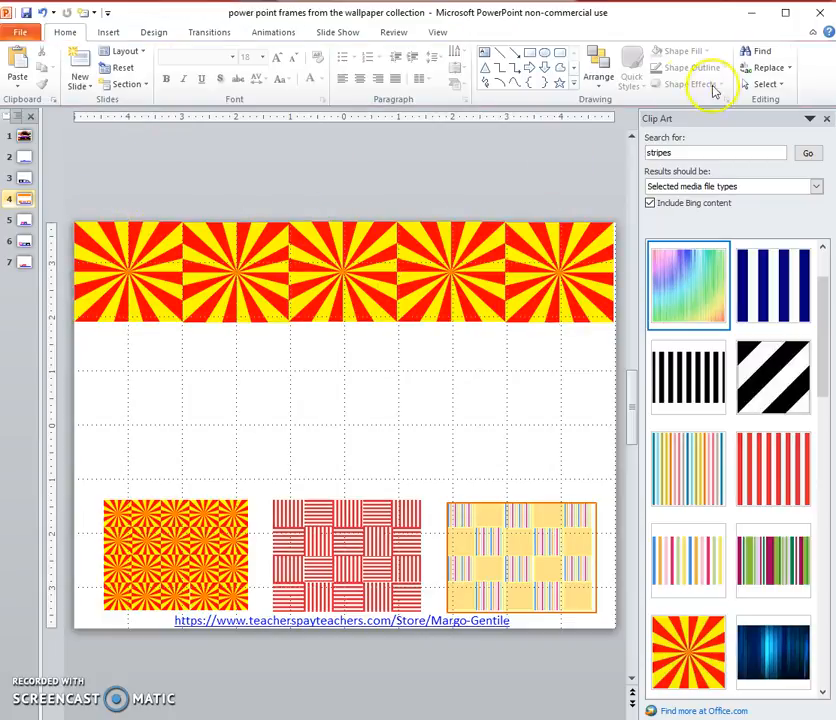
pyautogui.moveTo(71, 212); pyautogui.dragTo(626, 342)
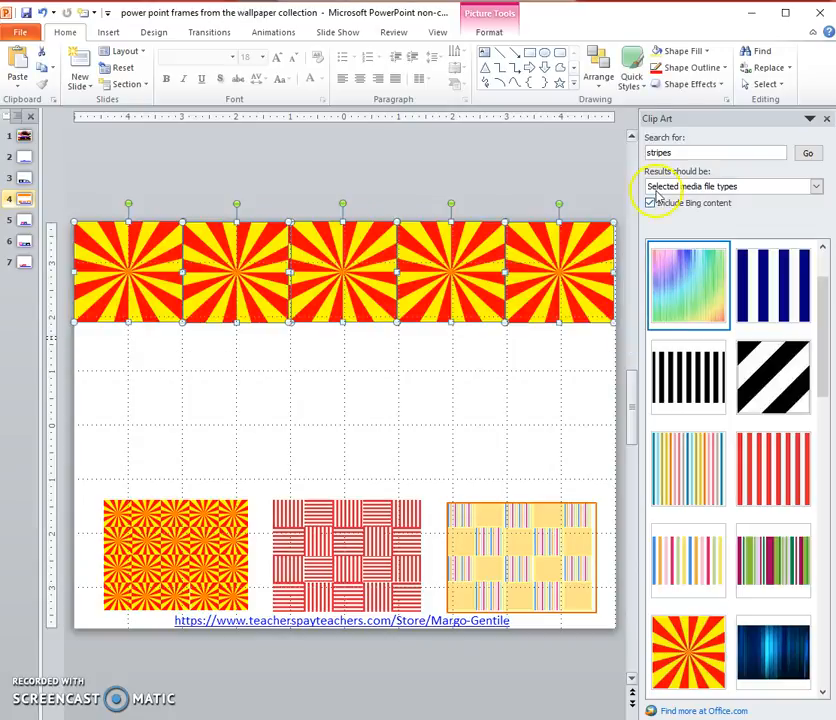
pyautogui.click(598, 84)
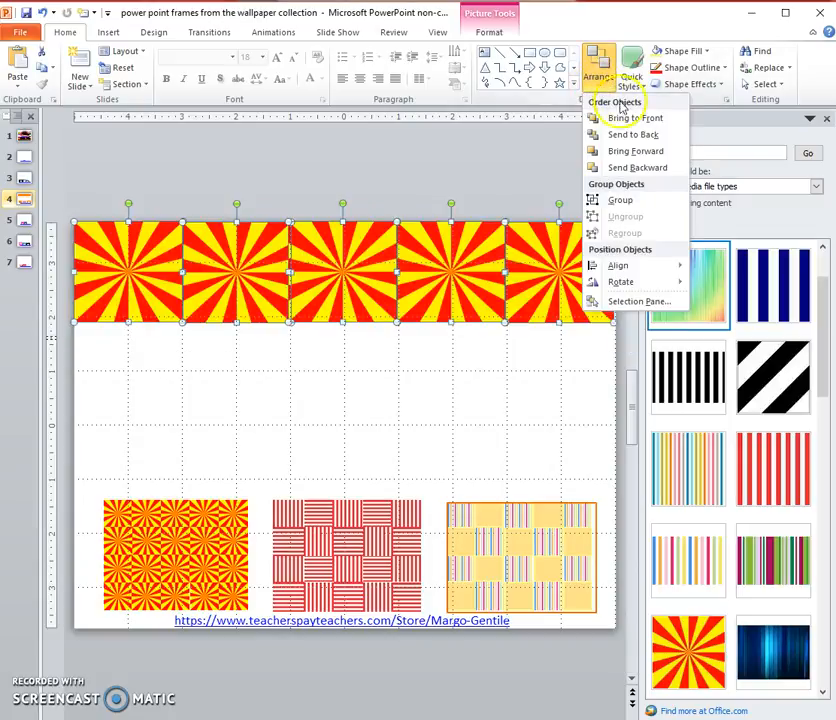
pyautogui.click(620, 201)
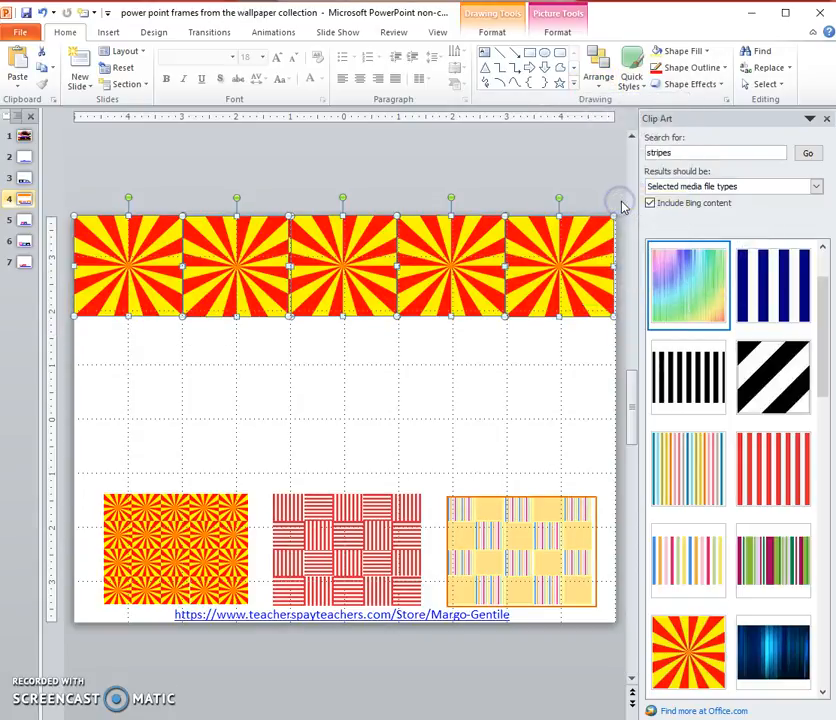
pyautogui.click(597, 83)
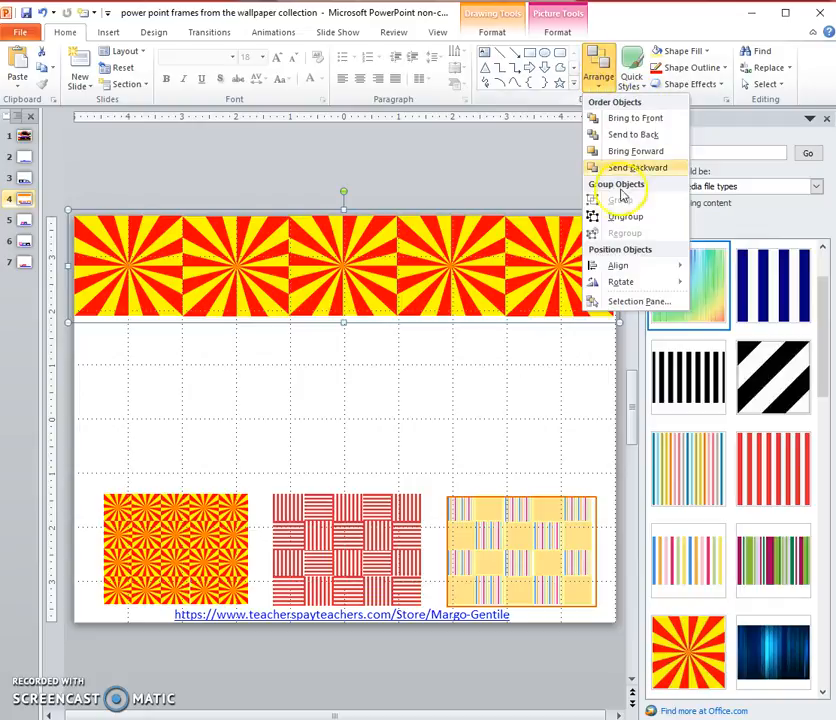
pyautogui.click(410, 174)
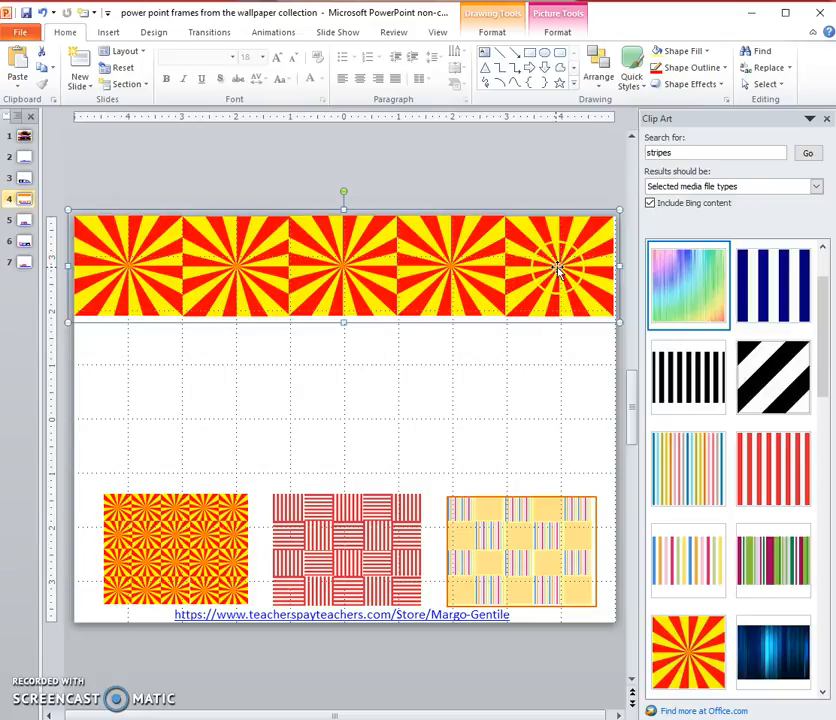
# Copy the grouped sunburst row and place the duplicate directly beneath the first row
pyautogui.rightClick(376, 210)
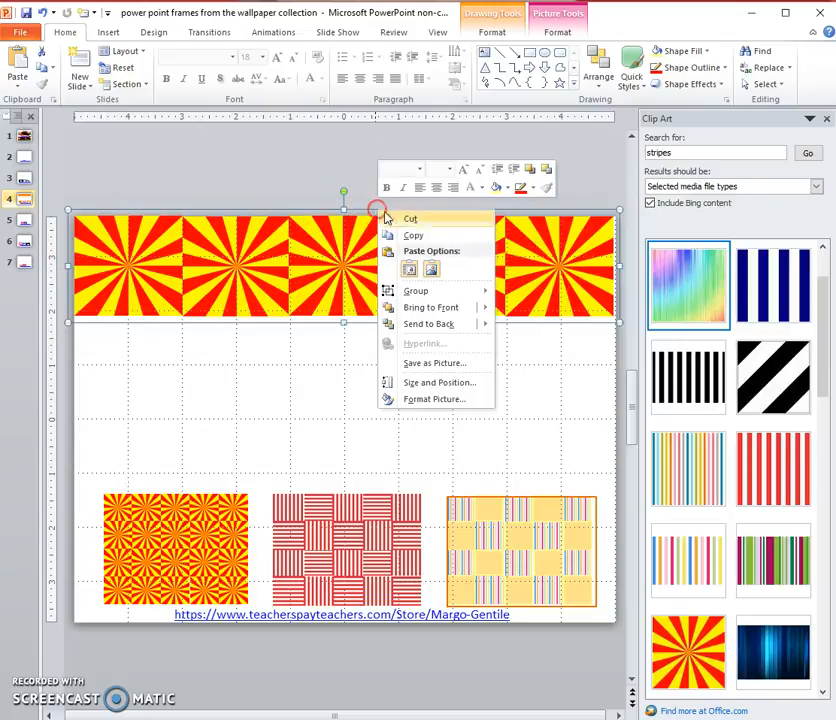
pyautogui.click(345, 373)
pyautogui.rightClick(326, 377)
pyautogui.click(356, 433)
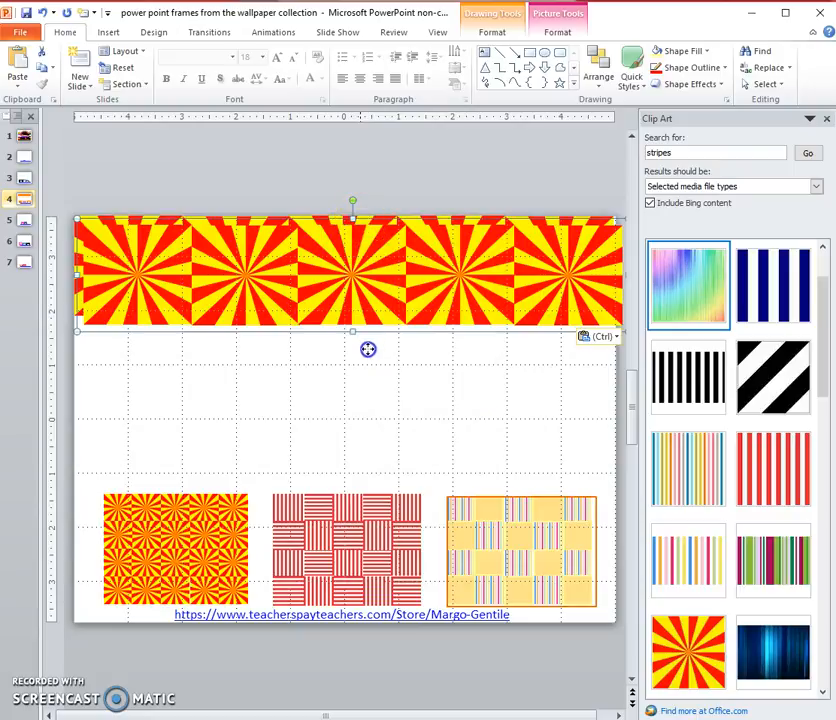
pyautogui.moveTo(368, 349); pyautogui.dragTo(381, 487)
pyautogui.moveTo(372, 341); pyautogui.dragTo(370, 311)
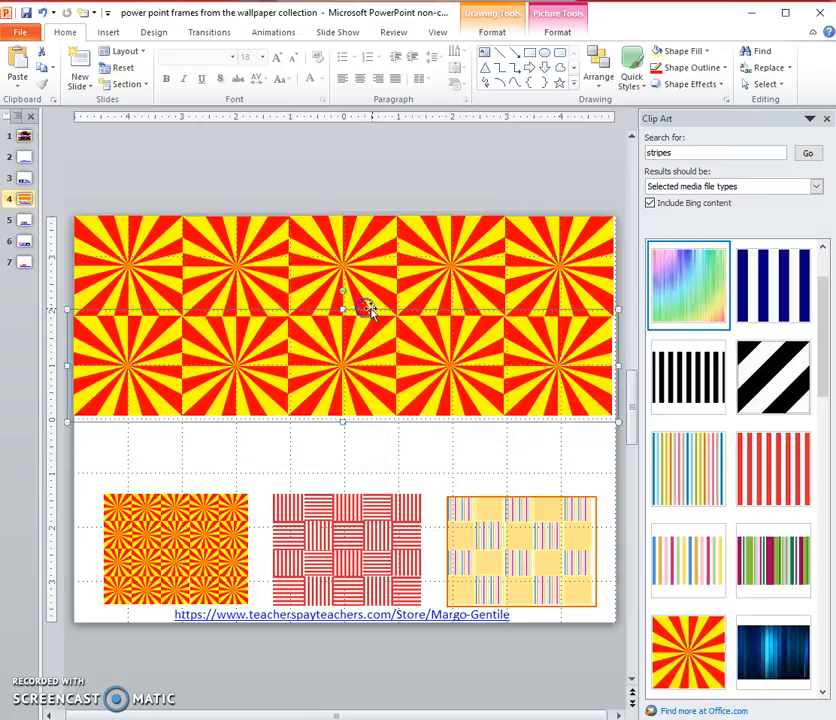
# Copy the second sunburst row and position the duplicate below it as the third row
pyautogui.rightClick(390, 424)
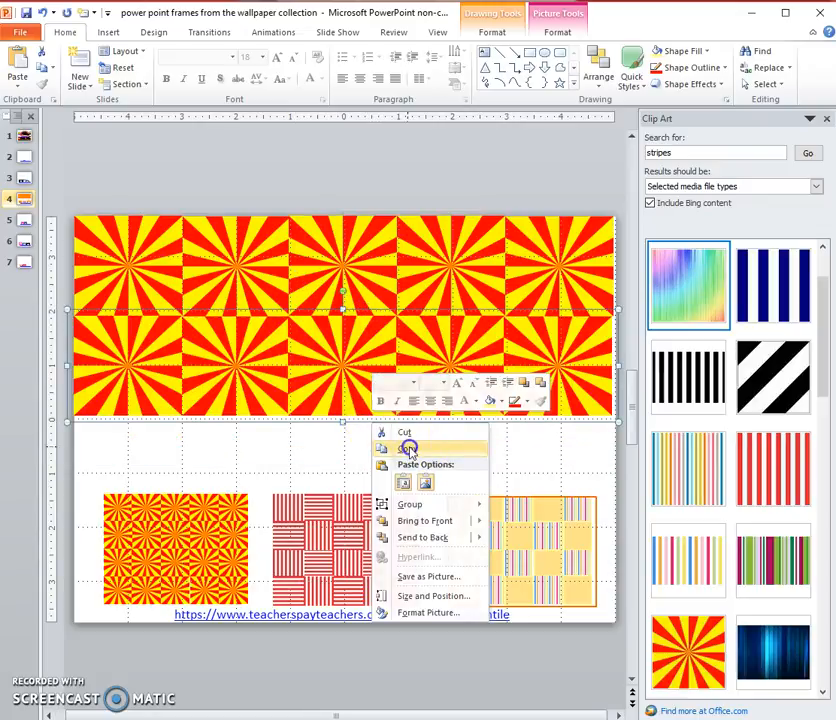
pyautogui.press('Escape')
pyautogui.rightClick(457, 462)
pyautogui.click(487, 519)
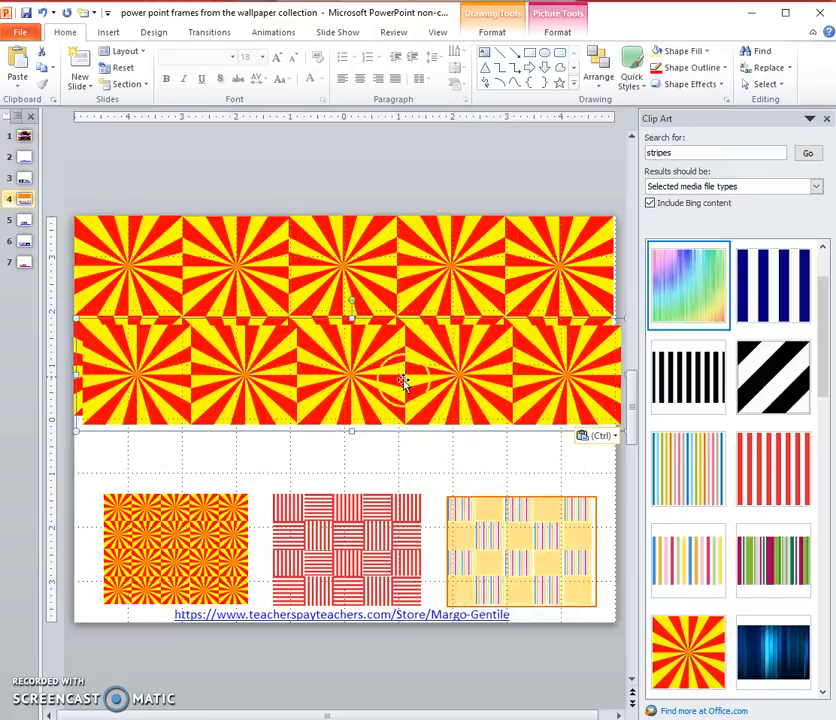
pyautogui.moveTo(398, 521); pyautogui.dragTo(415, 538)
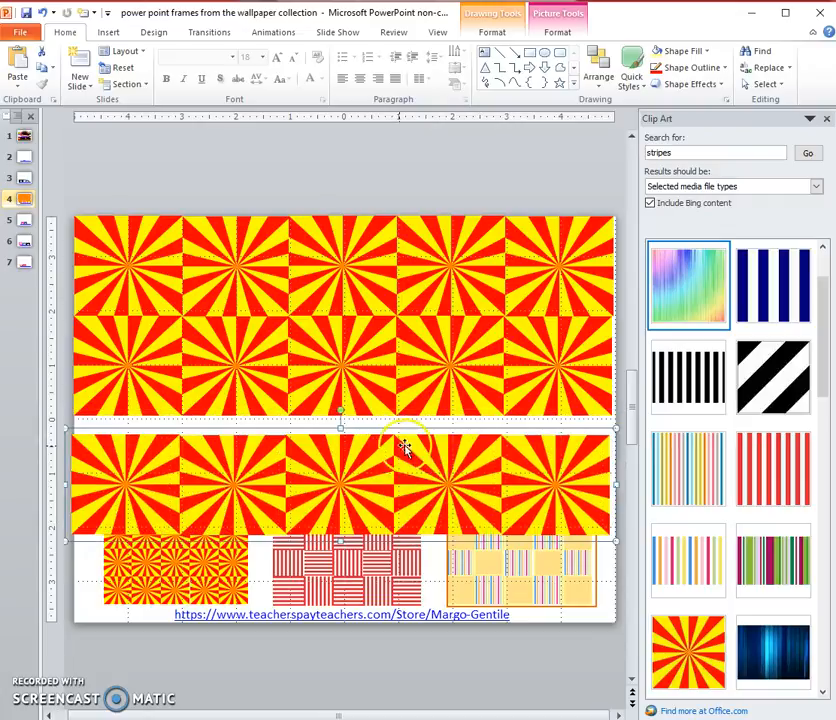
pyautogui.moveTo(381, 411); pyautogui.dragTo(382, 412)
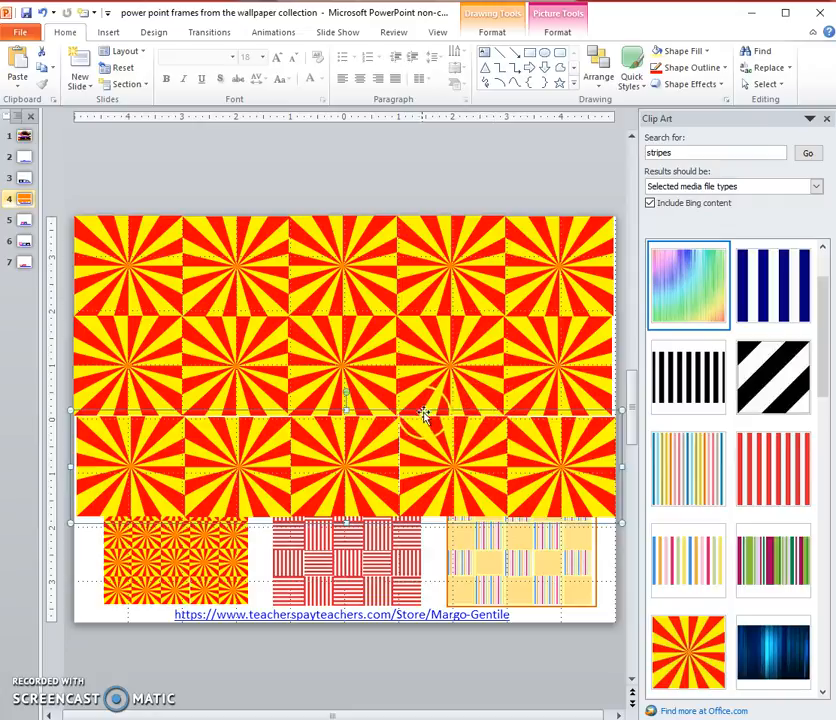
# Copy the third sunburst row and position the duplicate beneath it as the fourth row, aligned to the slide's side edges
pyautogui.rightClick(430, 410)
pyautogui.click(455, 601)
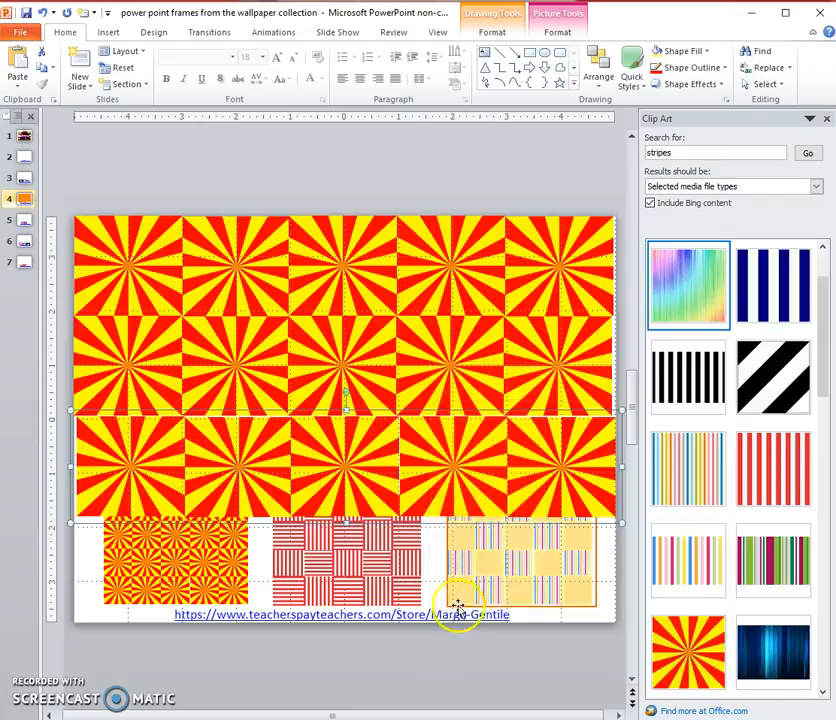
pyautogui.rightClick(445, 648)
pyautogui.click(474, 549)
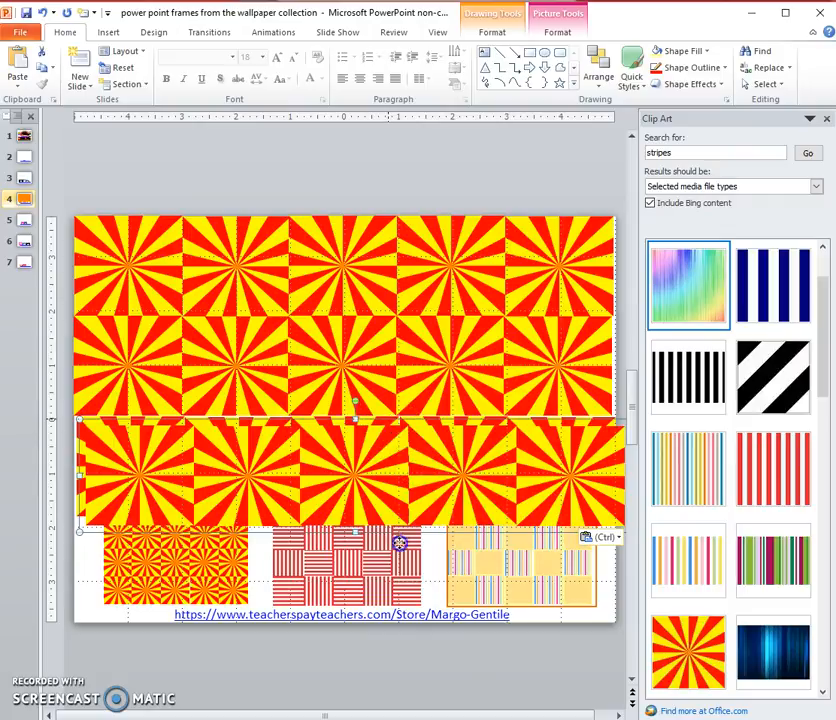
pyautogui.click(370, 420)
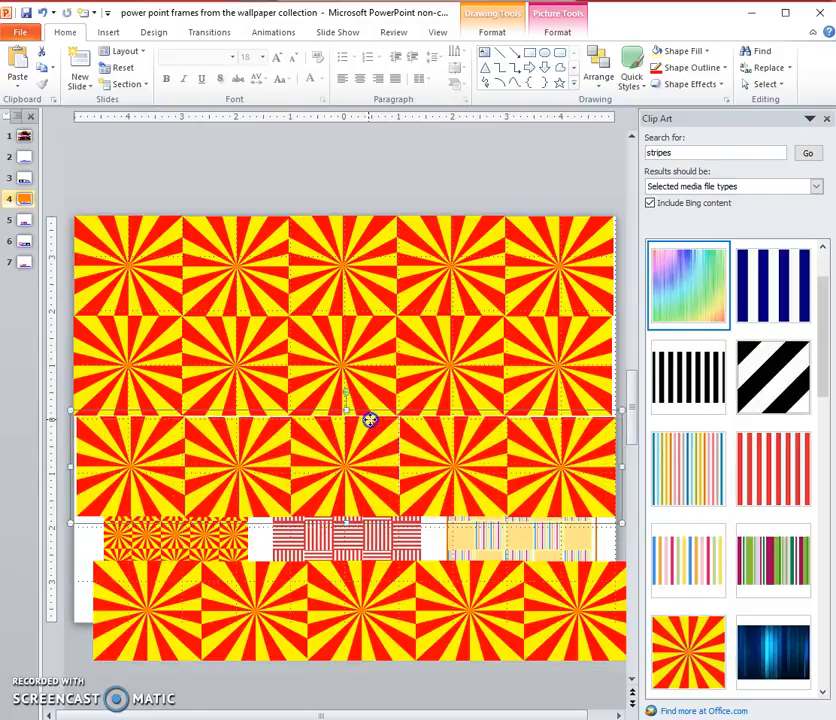
pyautogui.click(341, 533)
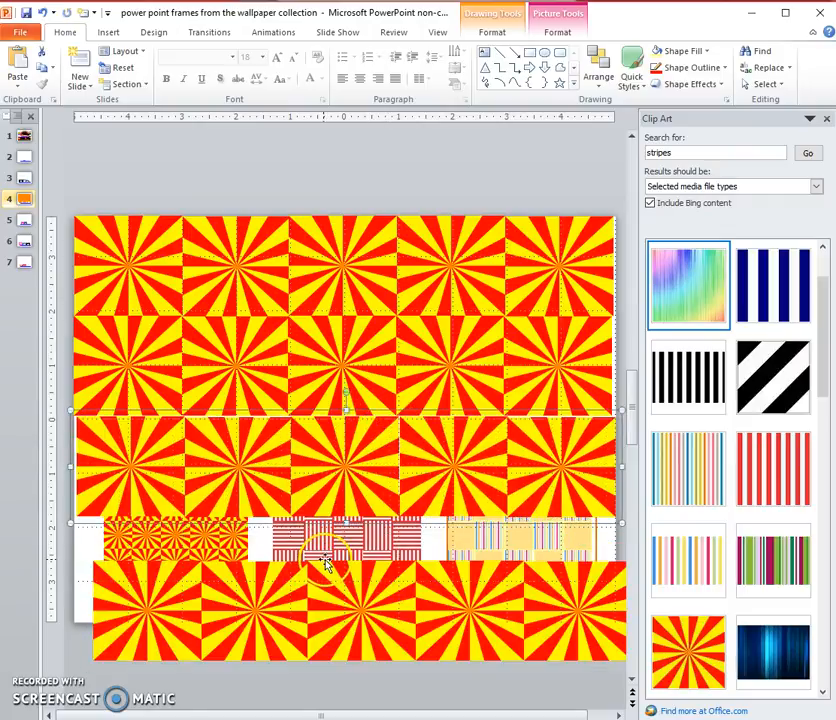
pyautogui.click(447, 579)
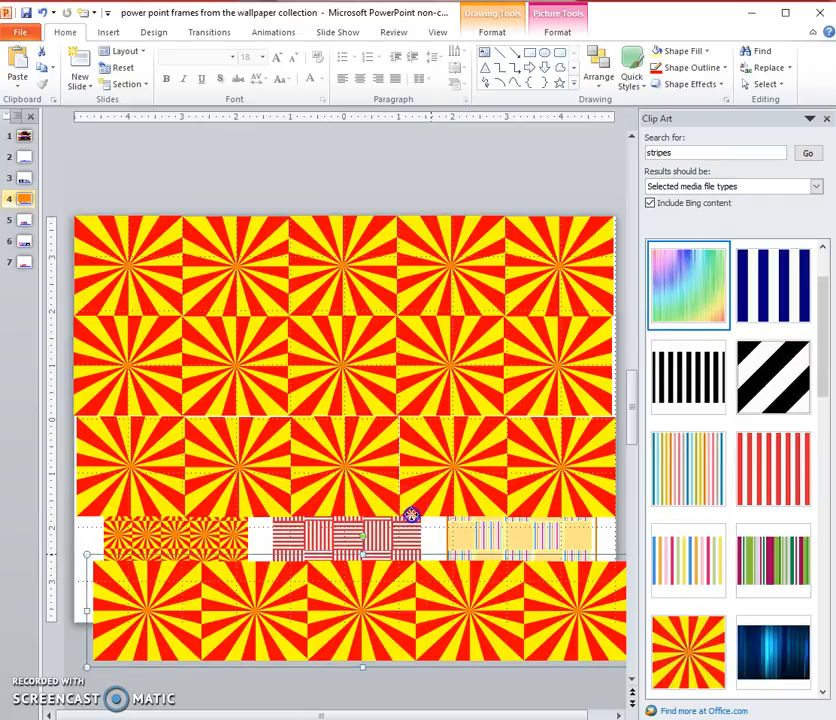
pyautogui.moveTo(434, 555); pyautogui.dragTo(398, 514)
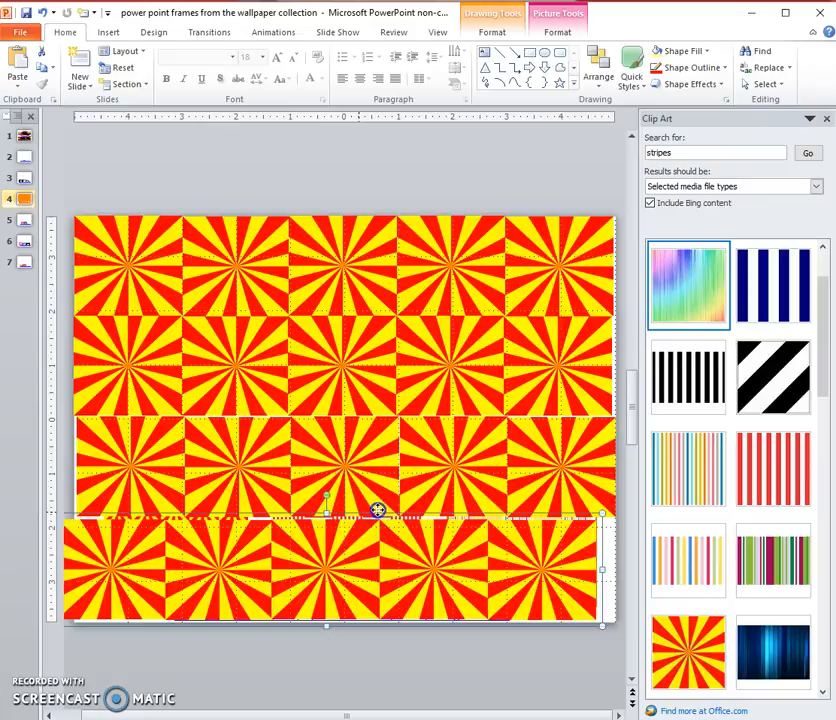
pyautogui.moveTo(378, 511); pyautogui.dragTo(378, 512)
pyautogui.click(327, 649)
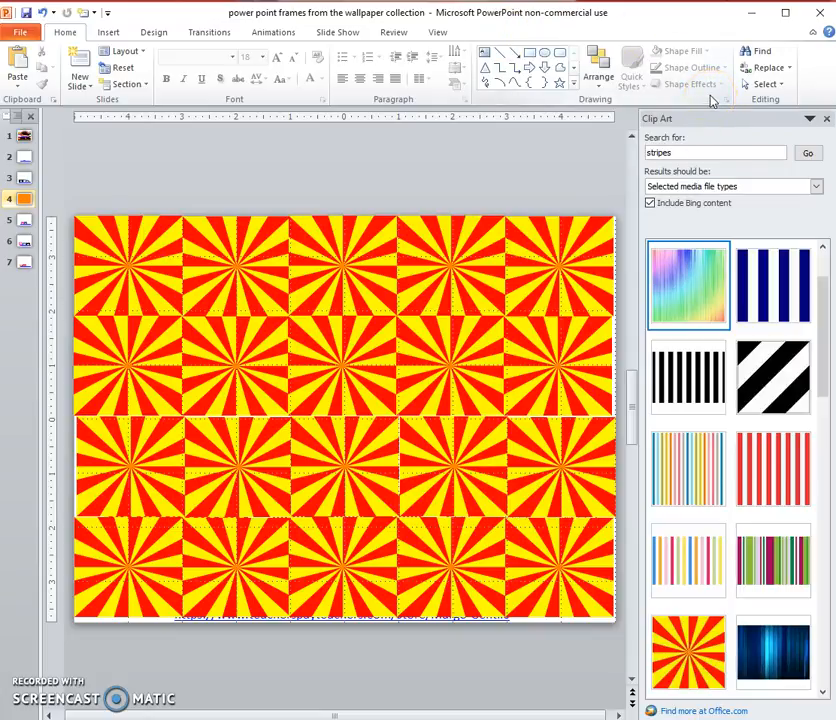
# Cut all four grouped sunburst rows from the slide, leaving only the small pattern samples and the store link
pyautogui.click(356, 225)
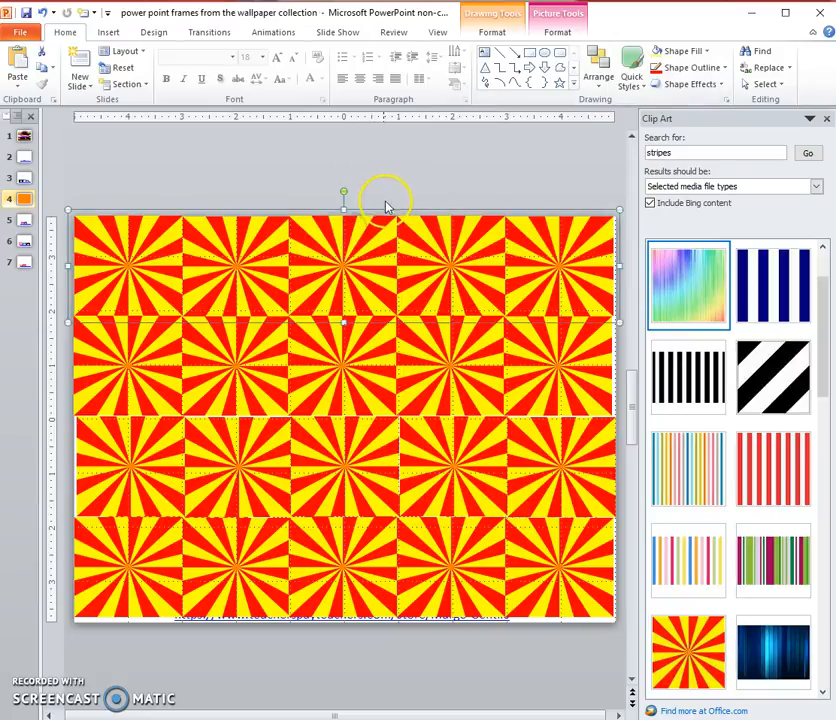
pyautogui.rightClick(386, 209)
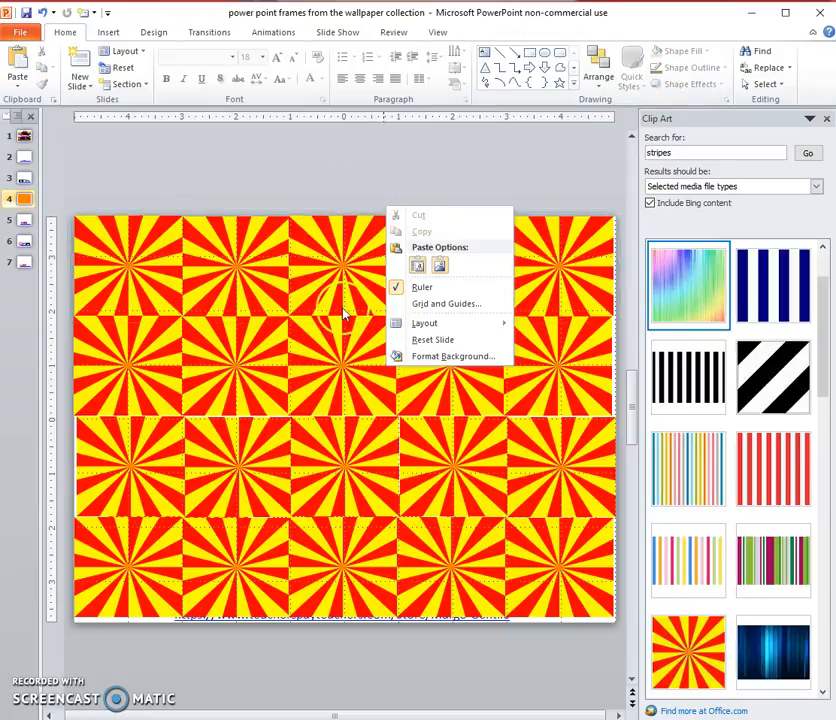
pyautogui.rightClick(313, 345)
pyautogui.click(332, 358)
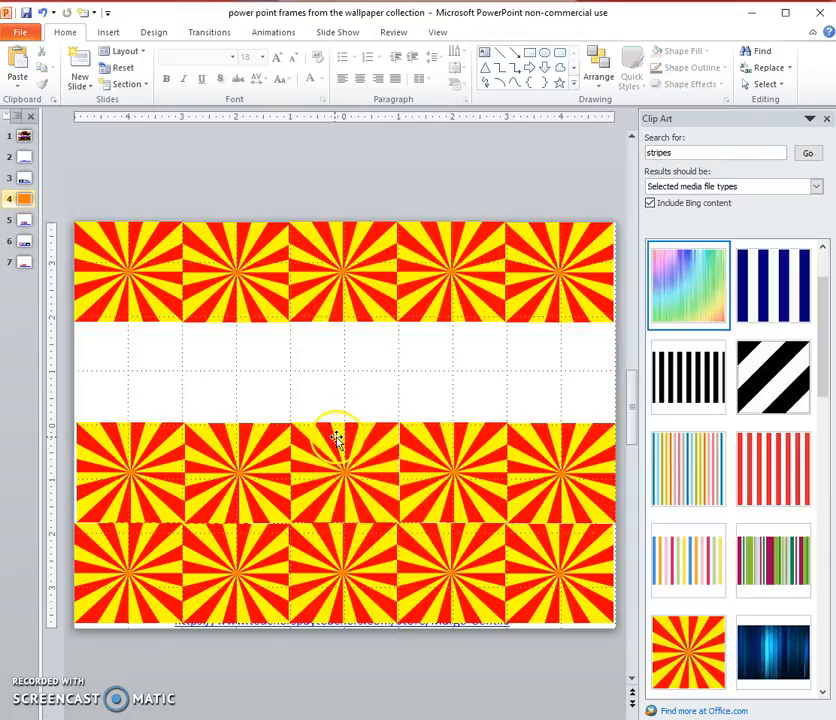
pyautogui.rightClick(337, 440)
pyautogui.click(367, 450)
pyautogui.click(317, 284)
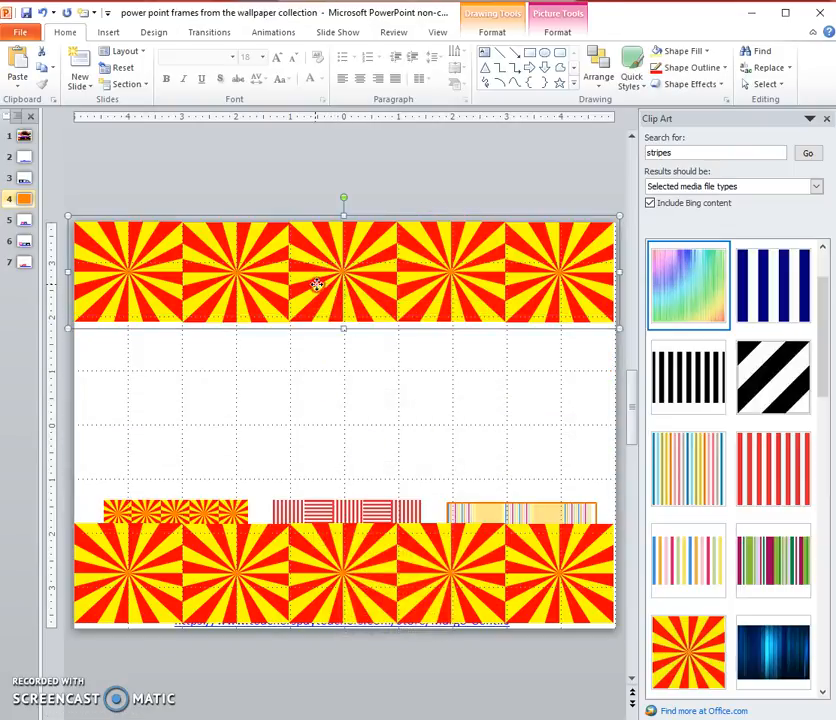
pyautogui.rightClick(320, 283)
pyautogui.click(352, 292)
pyautogui.click(336, 534)
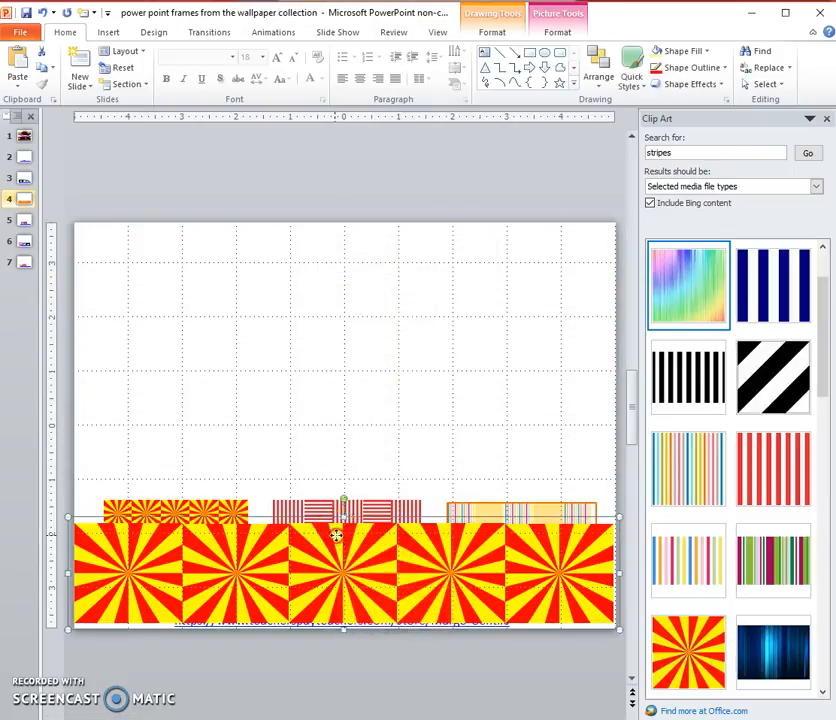
pyautogui.rightClick(337, 535)
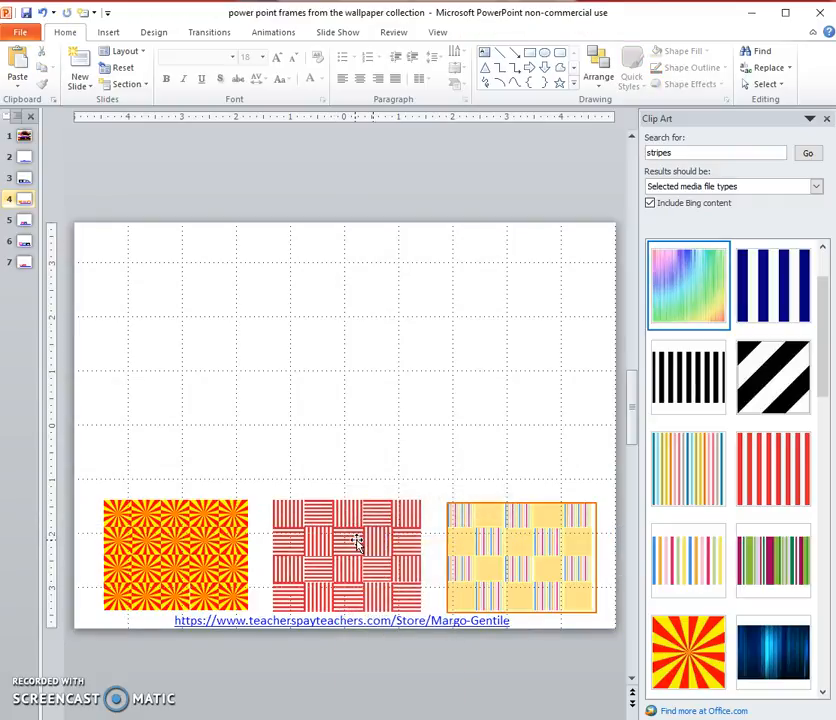
# Insert the red-and-white vertical stripes clip art and fit it to 1.81" high by 2.02" wide in the slide's upper-left corner
pyautogui.click(754, 459)
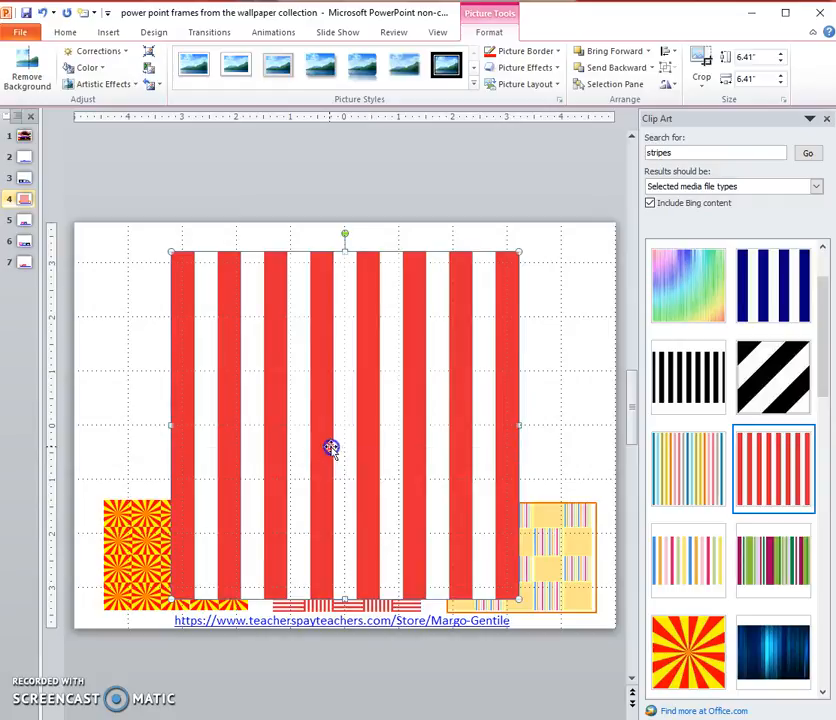
pyautogui.moveTo(331, 448); pyautogui.dragTo(332, 448)
pyautogui.moveTo(517, 329); pyautogui.dragTo(219, 313)
pyautogui.moveTo(146, 410); pyautogui.dragTo(145, 313)
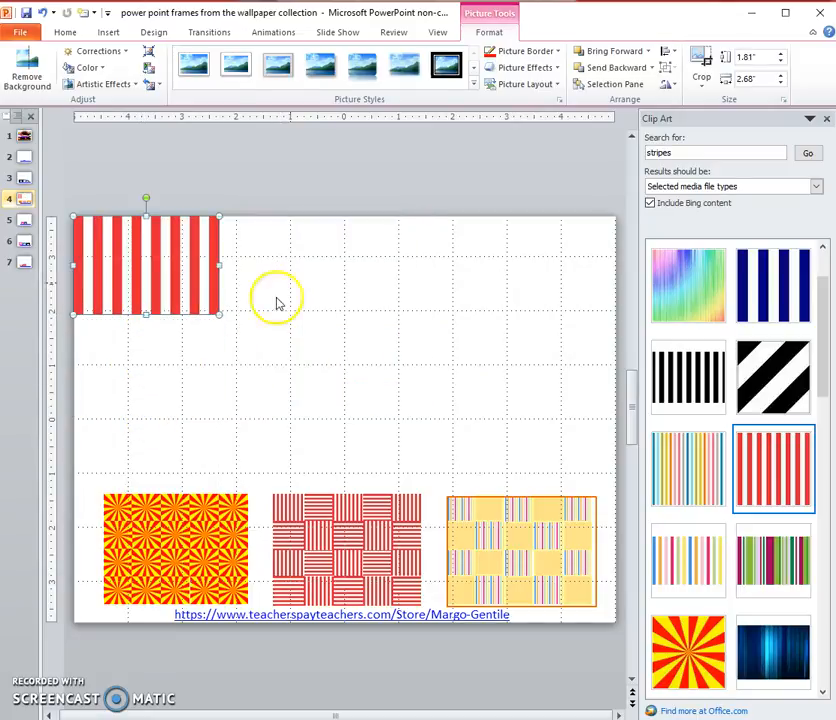
pyautogui.moveTo(220, 265); pyautogui.dragTo(183, 264)
# Copy the red striped tile and place the duplicate directly to its right along the slide's top edge
pyautogui.rightClick(135, 258)
pyautogui.click(185, 287)
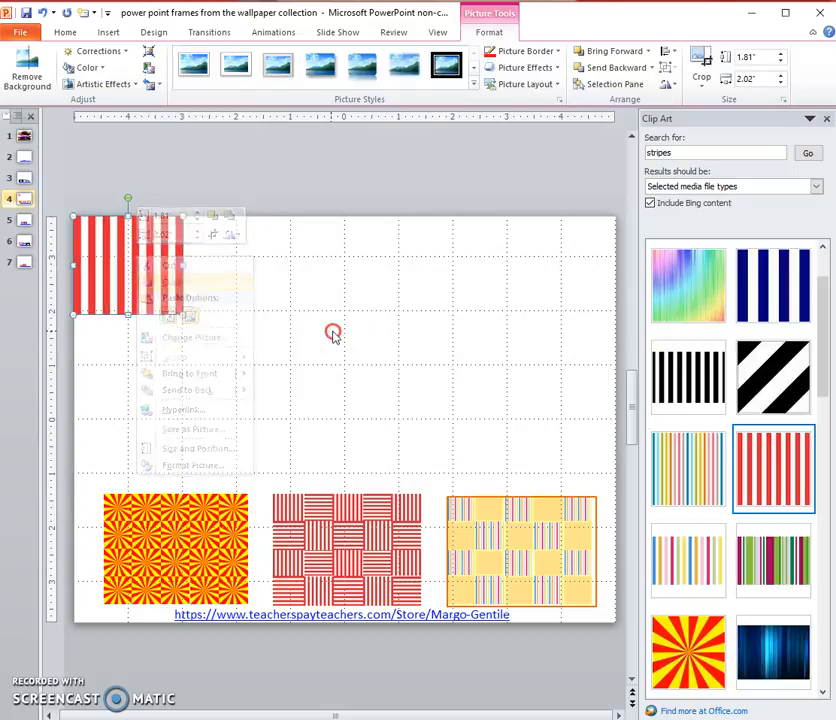
pyautogui.rightClick(332, 332)
pyautogui.click(343, 366)
pyautogui.moveTo(116, 261); pyautogui.dragTo(213, 256)
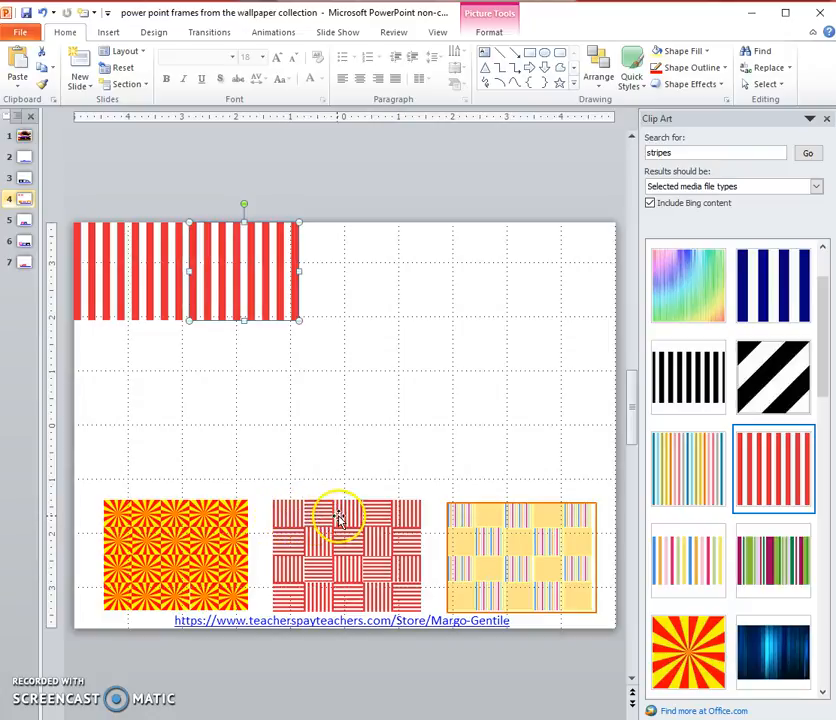
# Rotate the second striped tile so its stripes run horizontally and resize it to 1.96" by 1.81" to fill its grid space
pyautogui.moveTo(244, 204); pyautogui.dragTo(231, 274)
pyautogui.moveTo(288, 275); pyautogui.dragTo(290, 275)
pyautogui.click(234, 333)
pyautogui.moveTo(234, 333); pyautogui.dragTo(237, 320)
pyautogui.click(378, 285)
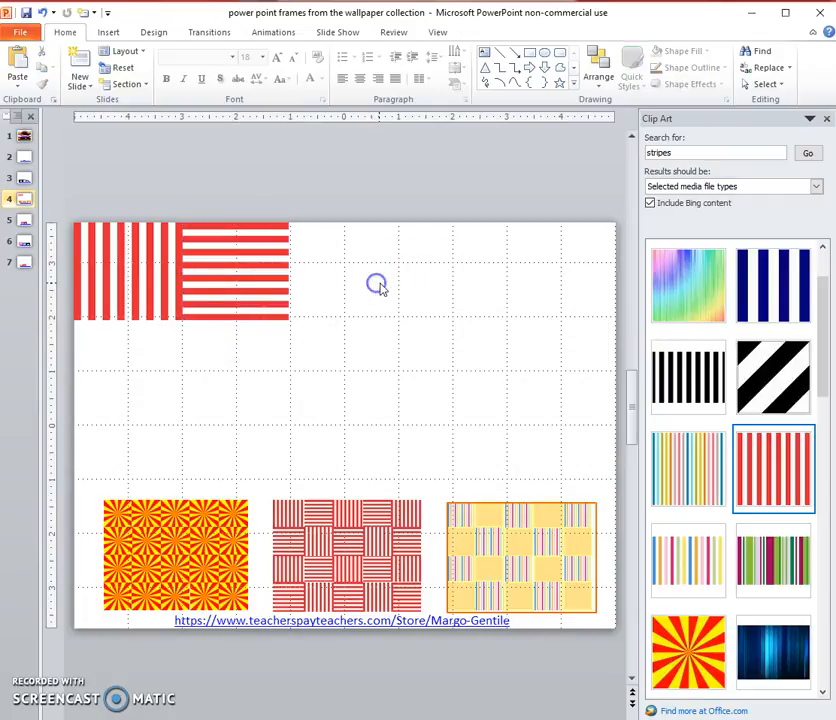
# Copy the vertical-striped tile and place the duplicate as the third tile of the top row
pyautogui.click(125, 270)
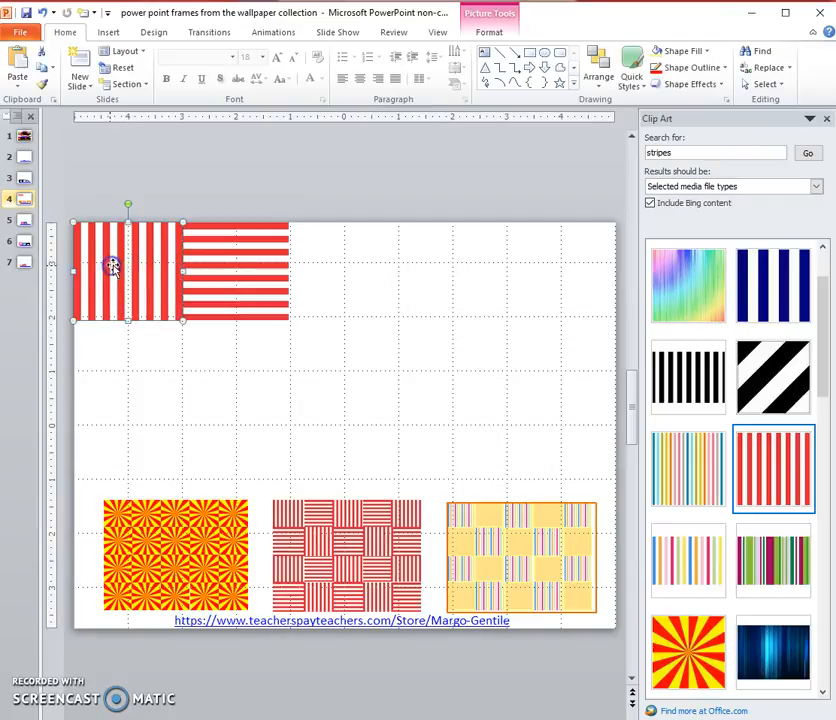
pyautogui.rightClick(118, 264)
pyautogui.click(161, 291)
pyautogui.rightClick(341, 280)
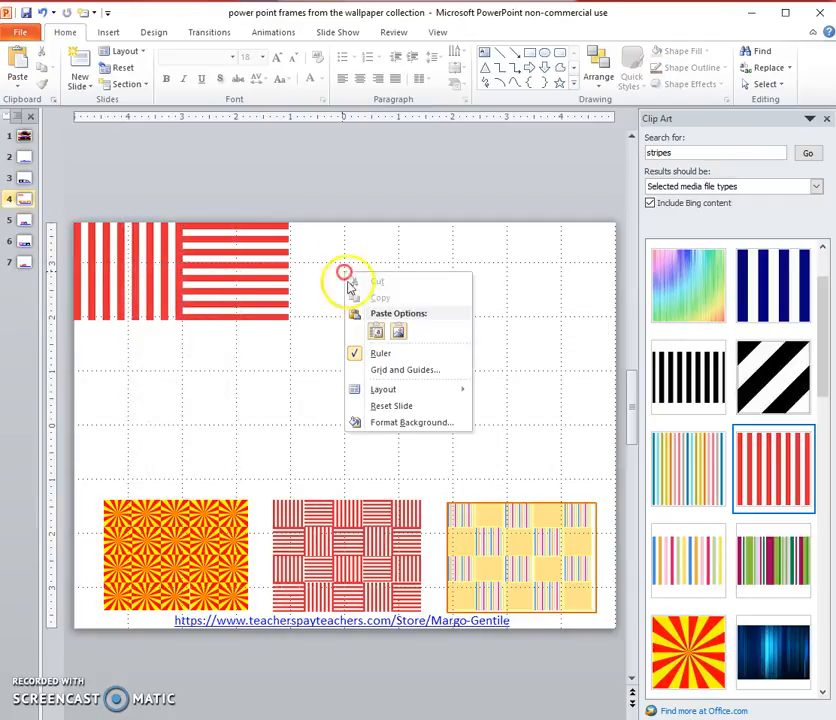
pyautogui.click(341, 331)
pyautogui.moveTo(122, 270); pyautogui.dragTo(328, 262)
# Copy the horizontal-striped tile and place the duplicate as the fourth tile of the top row
pyautogui.rightClick(222, 265)
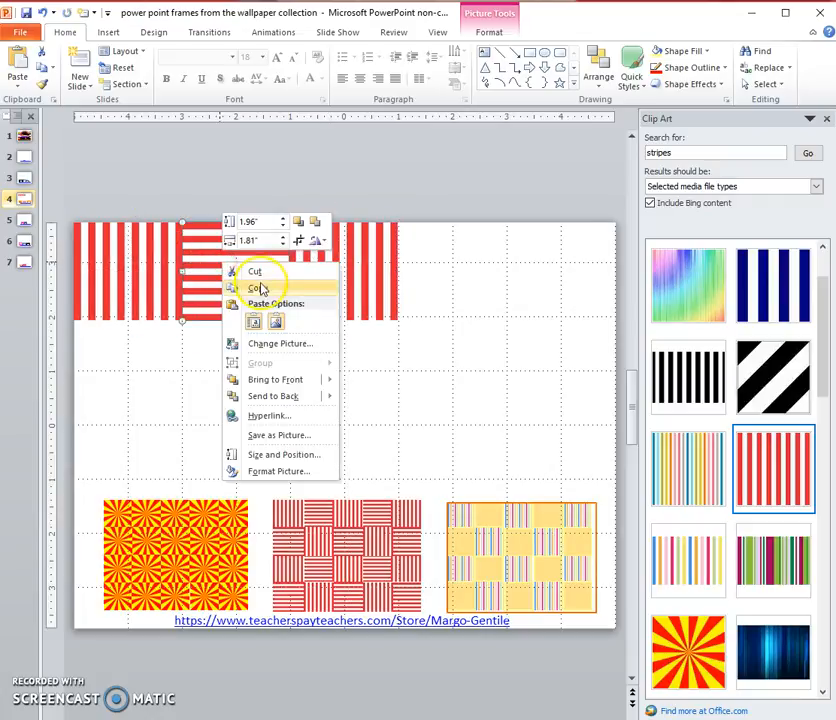
pyautogui.click(258, 290)
pyautogui.rightClick(450, 286)
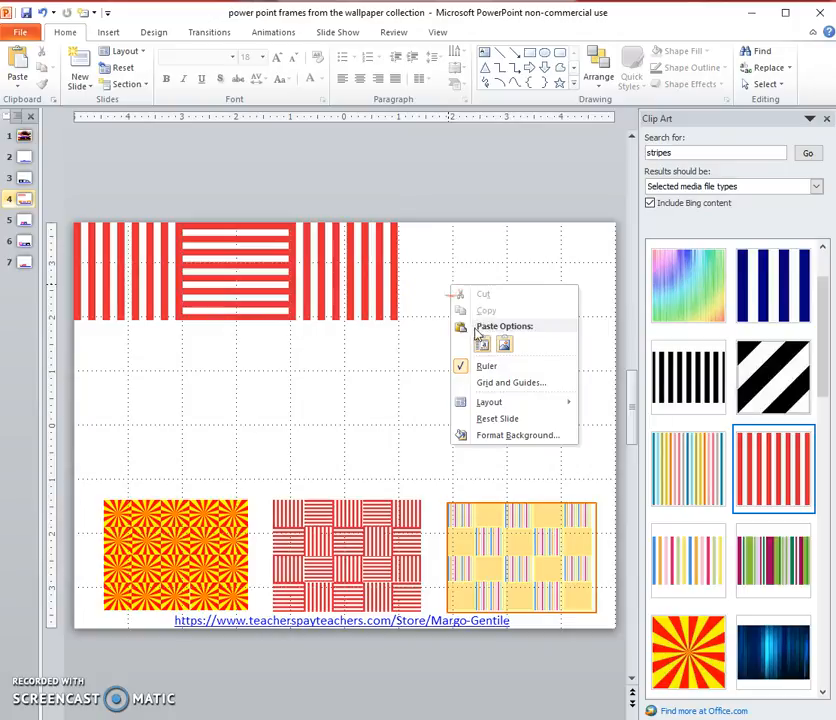
pyautogui.click(482, 344)
pyautogui.moveTo(220, 263); pyautogui.dragTo(424, 251)
# Copy the third, vertical-striped tile and place the duplicate at the right end to complete the top row of five
pyautogui.click(345, 257)
pyautogui.rightClick(348, 257)
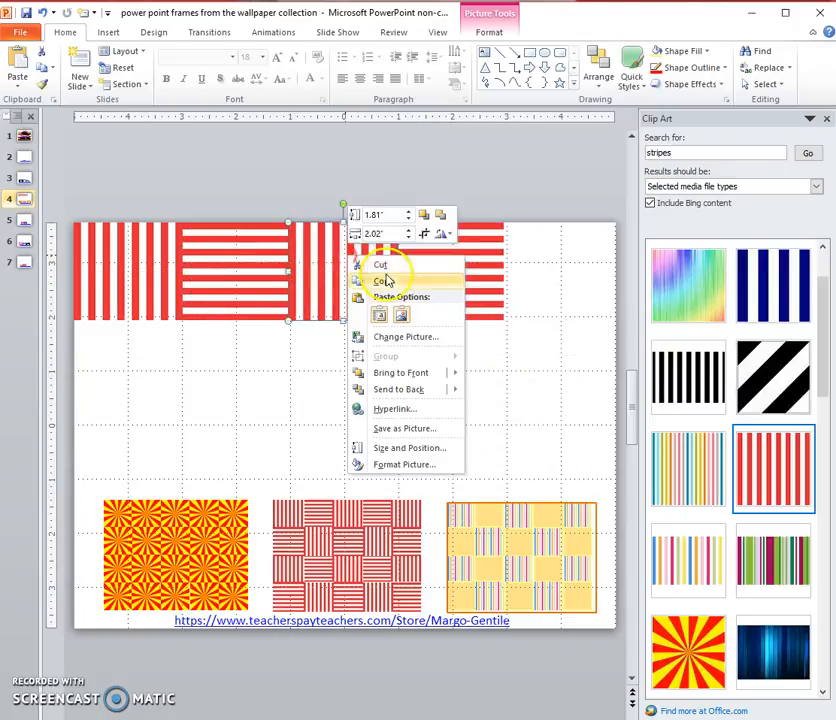
pyautogui.click(388, 283)
pyautogui.rightClick(554, 312)
pyautogui.click(584, 364)
pyautogui.moveTo(397, 299); pyautogui.dragTo(537, 280)
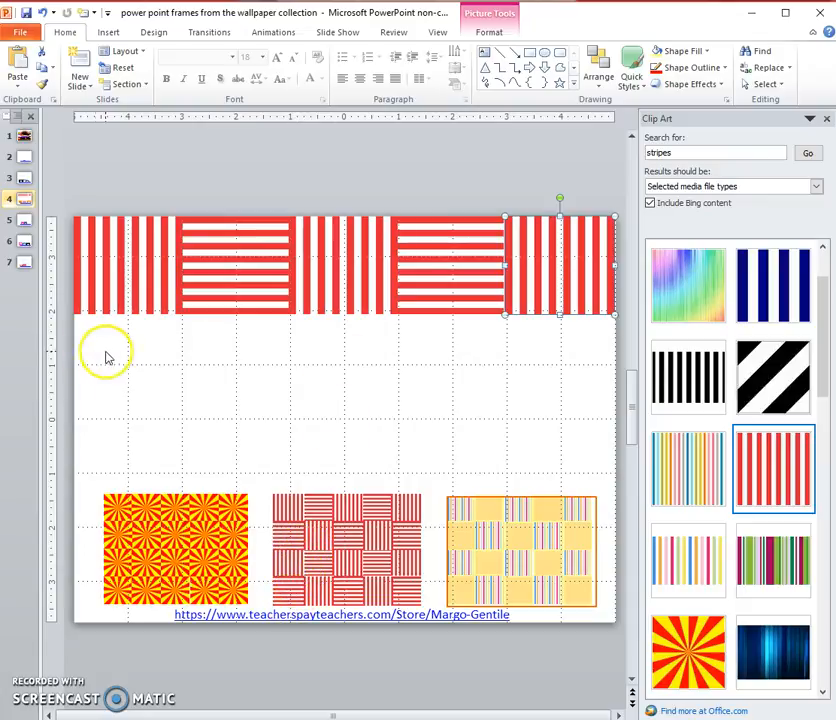
# Copy the horizontal-striped tile and place the duplicate at the left edge to start the second row
pyautogui.click(238, 254)
pyautogui.rightClick(238, 254)
pyautogui.click(289, 280)
pyautogui.rightClick(140, 380)
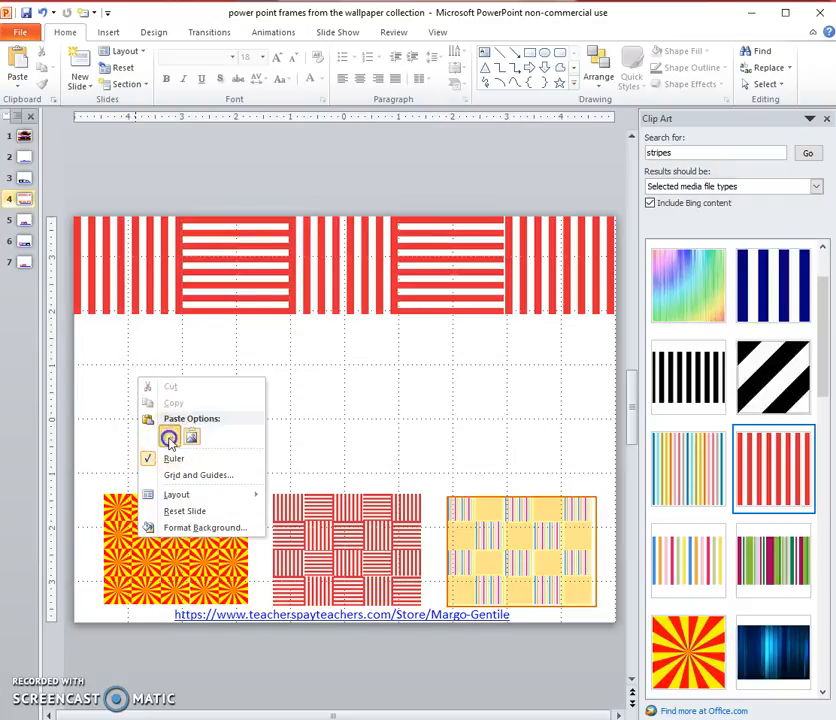
pyautogui.click(169, 440)
pyautogui.moveTo(237, 261); pyautogui.dragTo(121, 347)
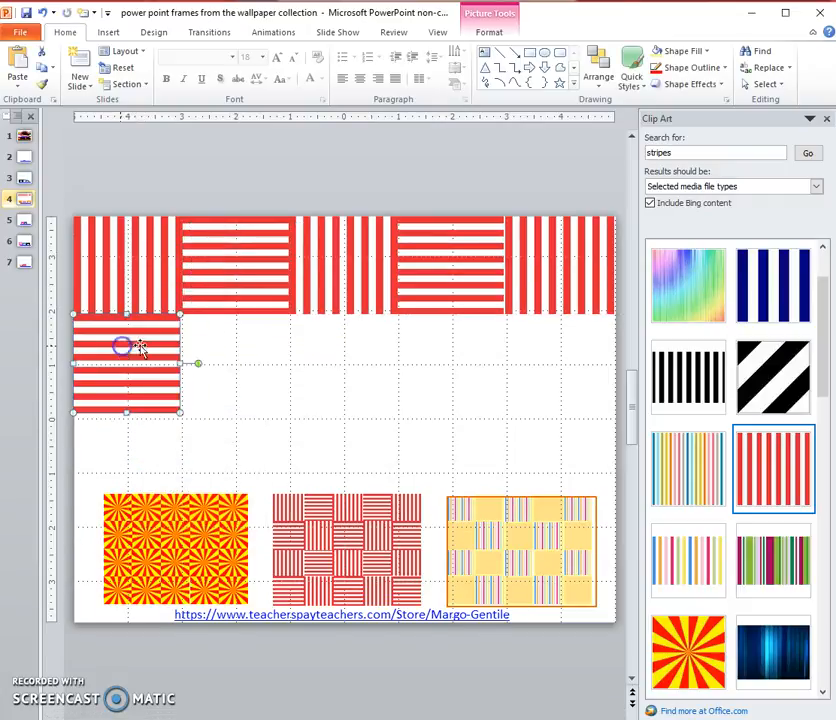
# Copy the middle vertical-striped tile and place the duplicate as the second tile of the second row
pyautogui.click(325, 276)
pyautogui.rightClick(327, 277)
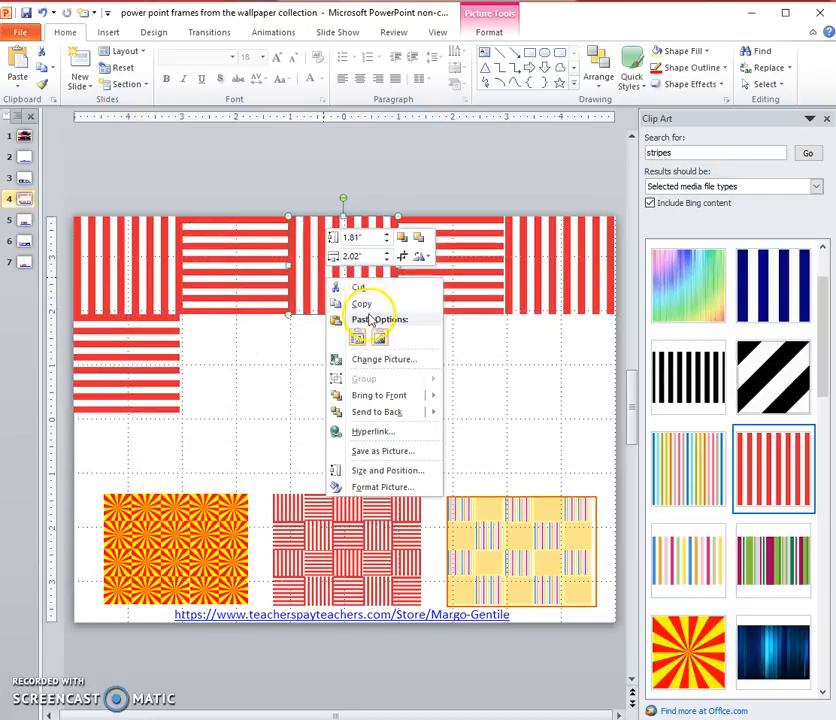
pyautogui.click(362, 304)
pyautogui.rightClick(257, 388)
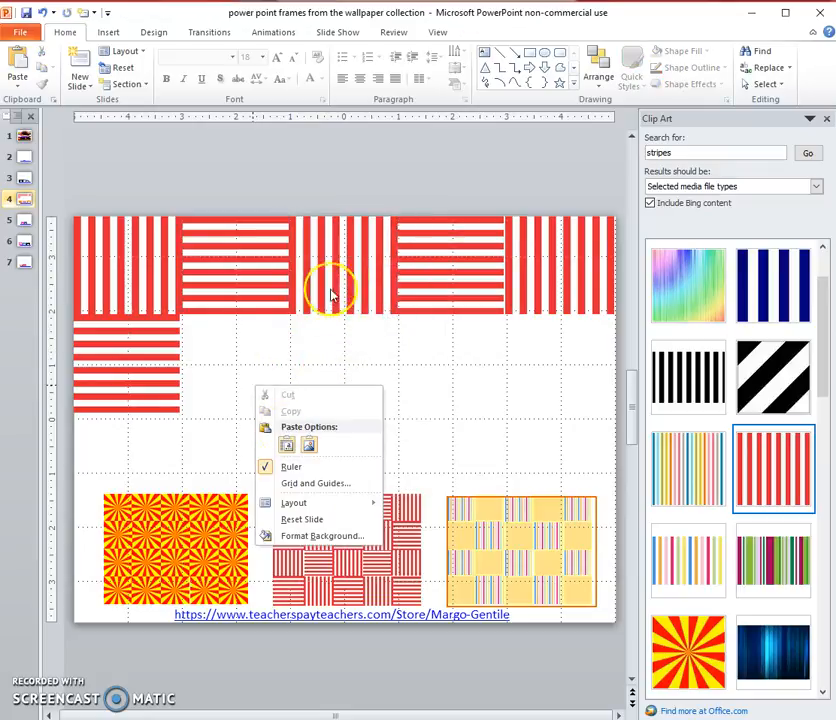
pyautogui.click(286, 445)
pyautogui.moveTo(345, 317); pyautogui.dragTo(231, 368)
# Copy the top row's first horizontal-striped tile and place the duplicate as the third tile of the second row
pyautogui.click(243, 278)
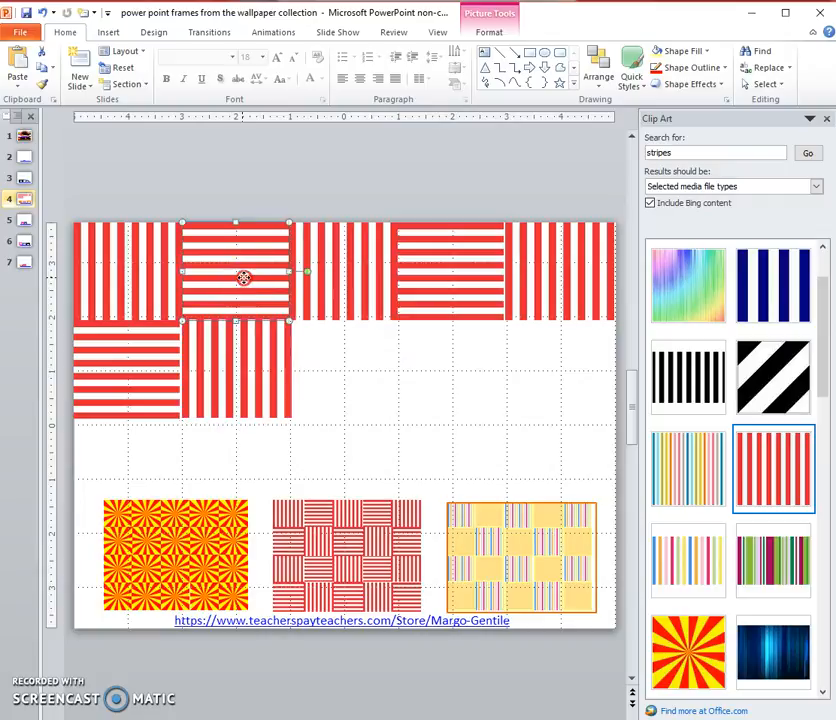
pyautogui.rightClick(245, 279)
pyautogui.click(280, 303)
pyautogui.rightClick(378, 362)
pyautogui.click(405, 418)
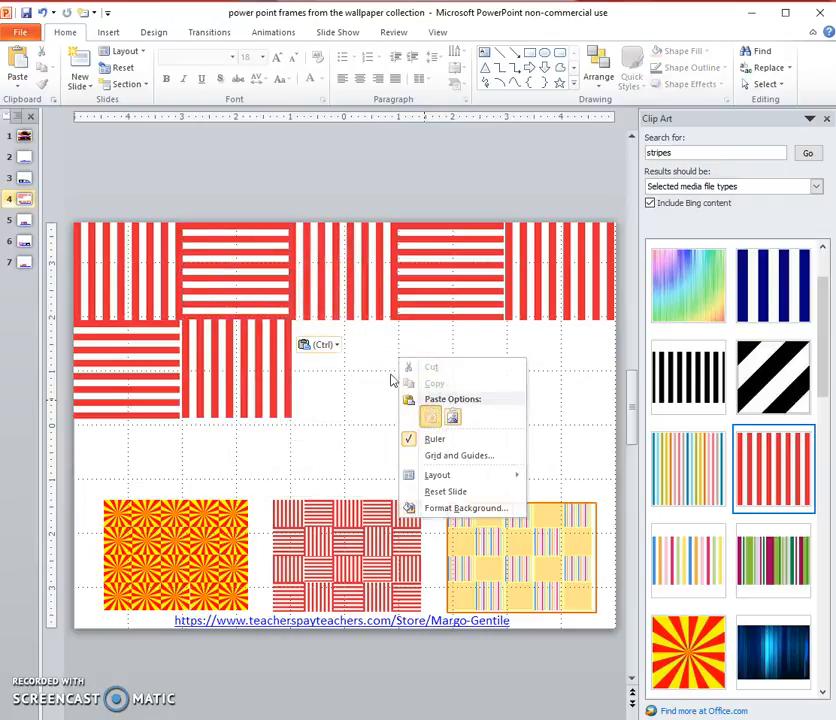
pyautogui.moveTo(261, 286); pyautogui.dragTo(364, 375)
# Copy the top row's middle vertical-striped tile and place the duplicate as the fourth tile of the second row
pyautogui.click(349, 276)
pyautogui.rightClick(345, 267)
pyautogui.rightClick(459, 372)
pyautogui.click(490, 430)
pyautogui.moveTo(360, 301); pyautogui.dragTo(457, 386)
# Copy the top row's fourth, horizontal-striped tile and place the duplicate at the right end to complete the second row
pyautogui.click(494, 293)
pyautogui.rightClick(465, 270)
pyautogui.click(496, 292)
pyautogui.rightClick(543, 355)
pyautogui.click(577, 412)
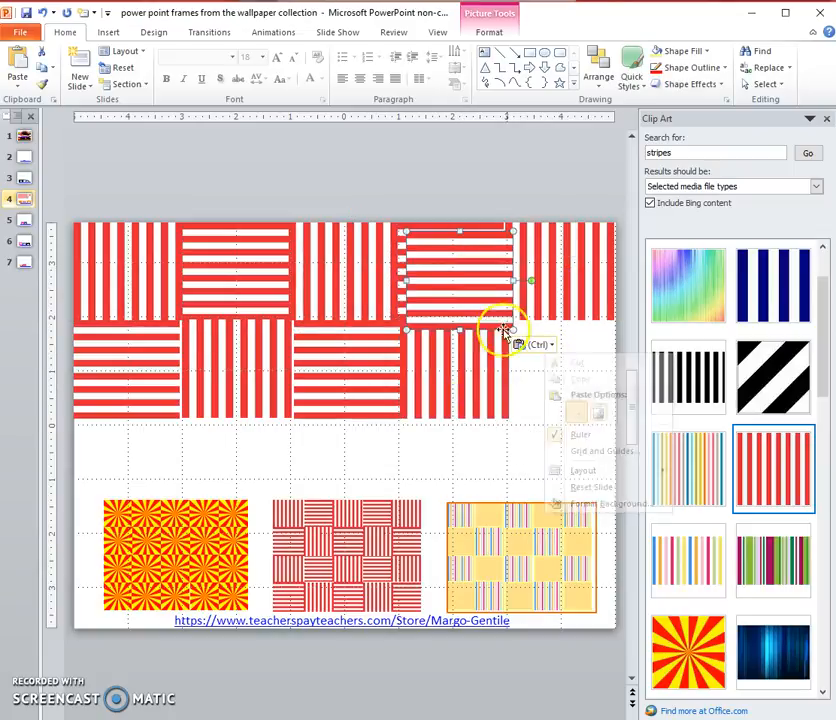
pyautogui.moveTo(450, 276); pyautogui.dragTo(549, 355)
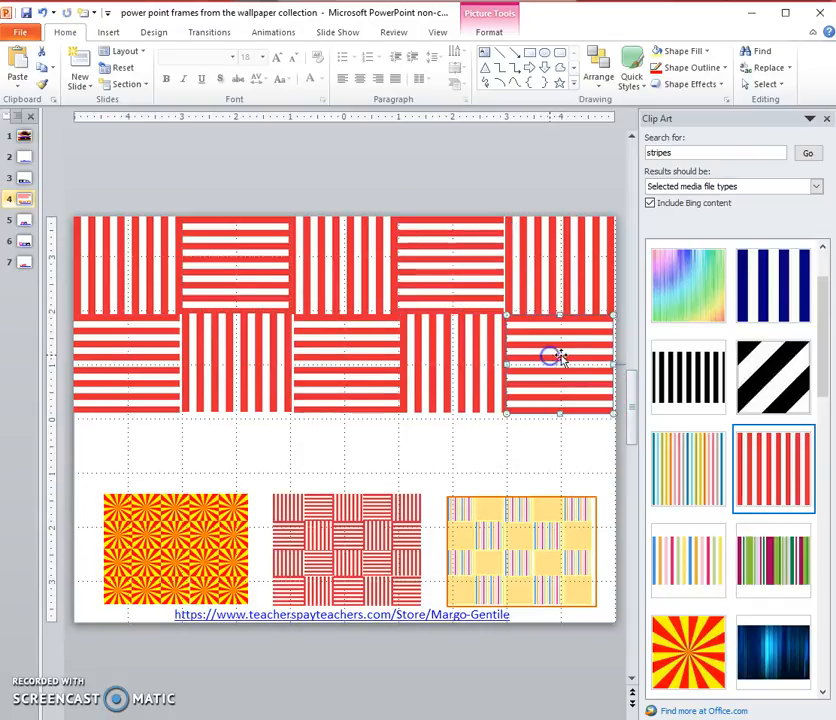
# Select all ten red striped tiles in the two rows and group them into one object
pyautogui.click(345, 187)
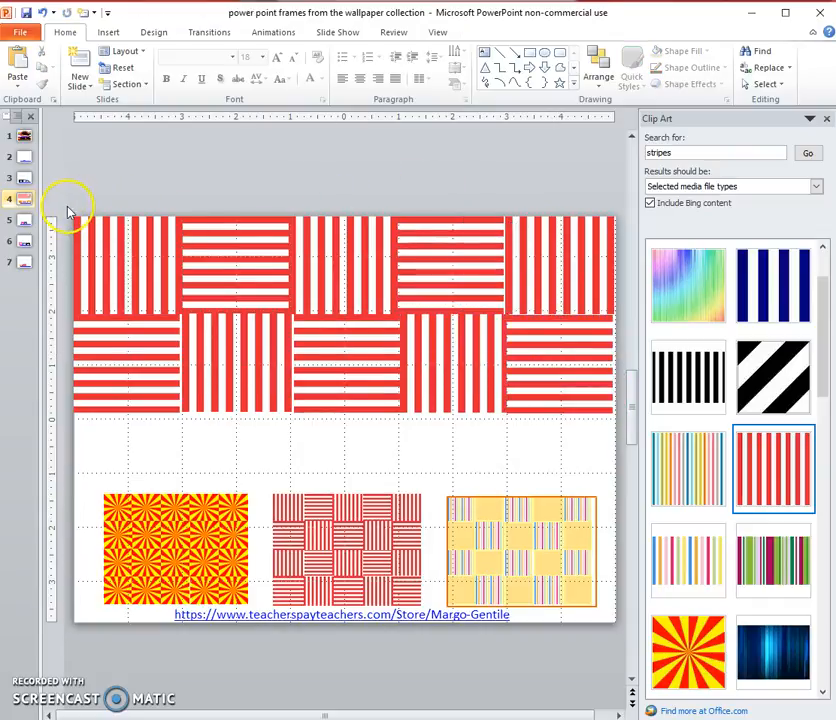
pyautogui.moveTo(67, 207); pyautogui.dragTo(623, 444)
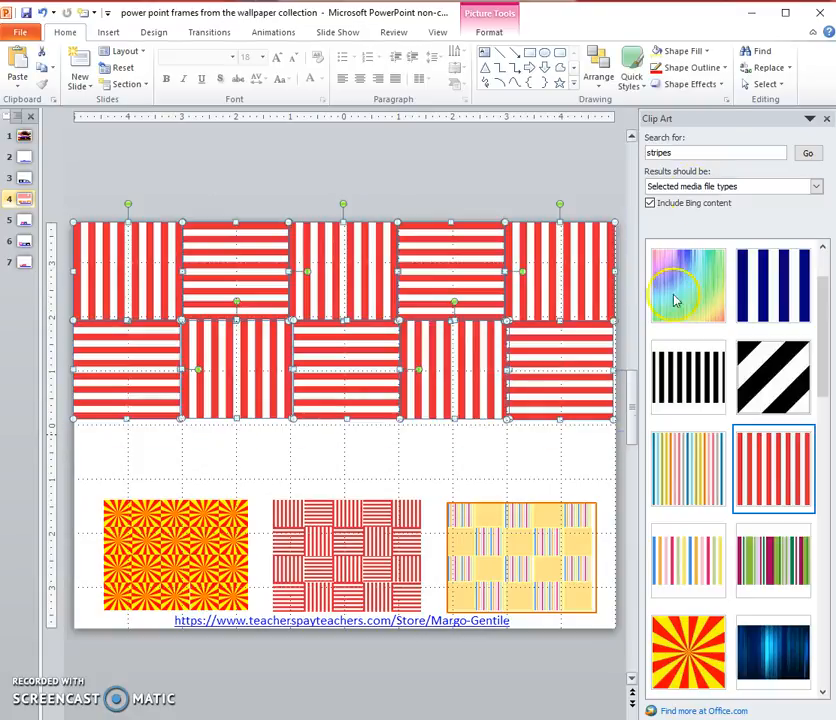
pyautogui.click(599, 88)
pyautogui.click(620, 200)
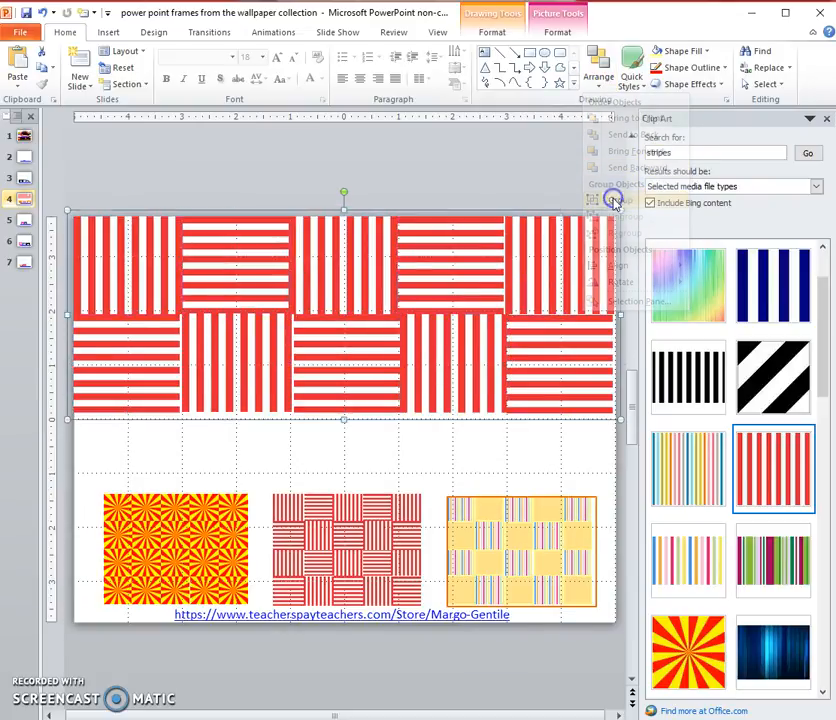
# Move the grouped red striped rows up past the slide's top edge and place a copy directly beneath them
pyautogui.moveTo(395, 197); pyautogui.dragTo(390, 147)
pyautogui.rightClick(389, 147)
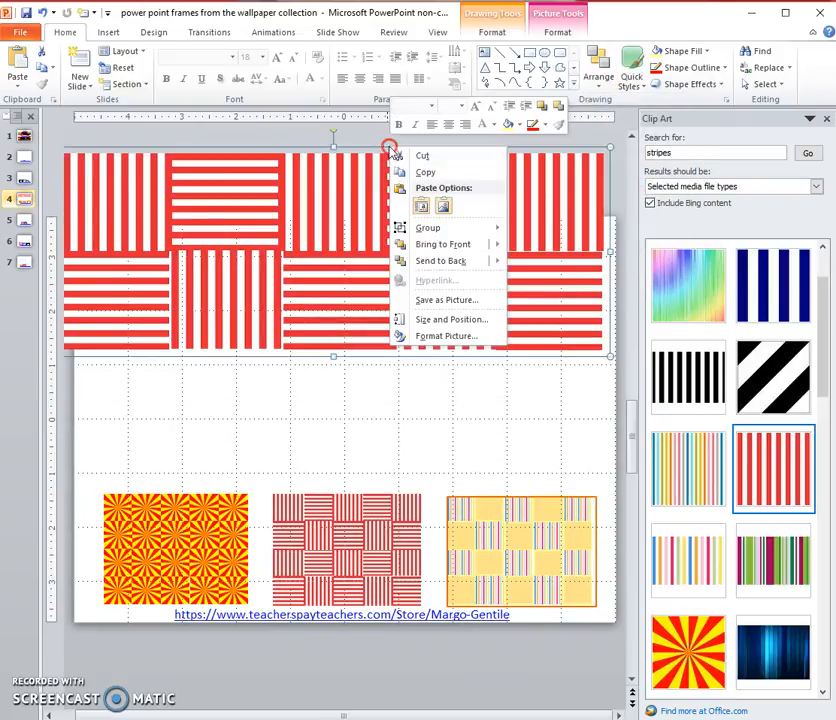
pyautogui.click(427, 239)
pyautogui.rightClick(349, 402)
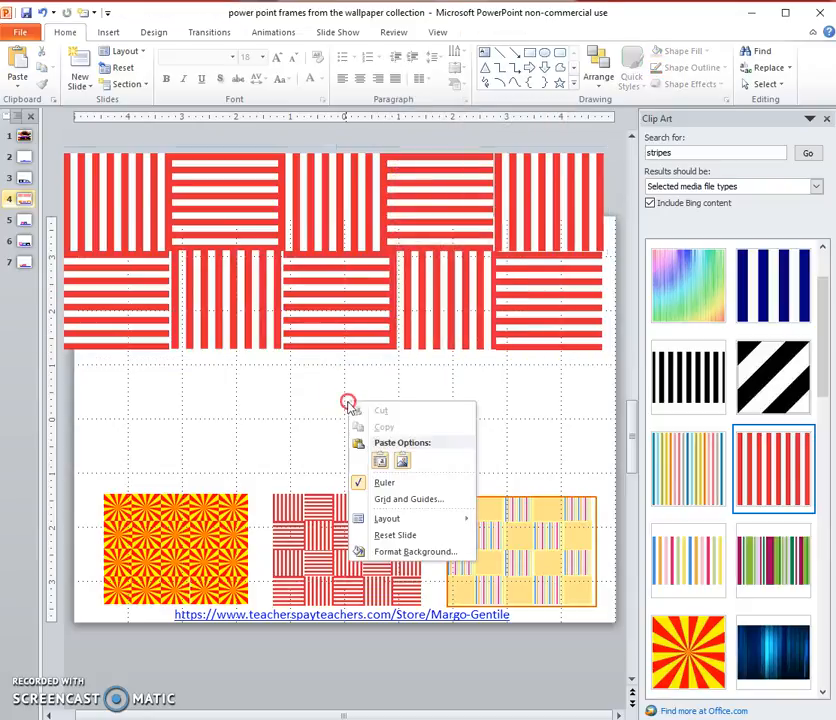
pyautogui.click(379, 460)
pyautogui.moveTo(355, 157); pyautogui.dragTo(352, 345)
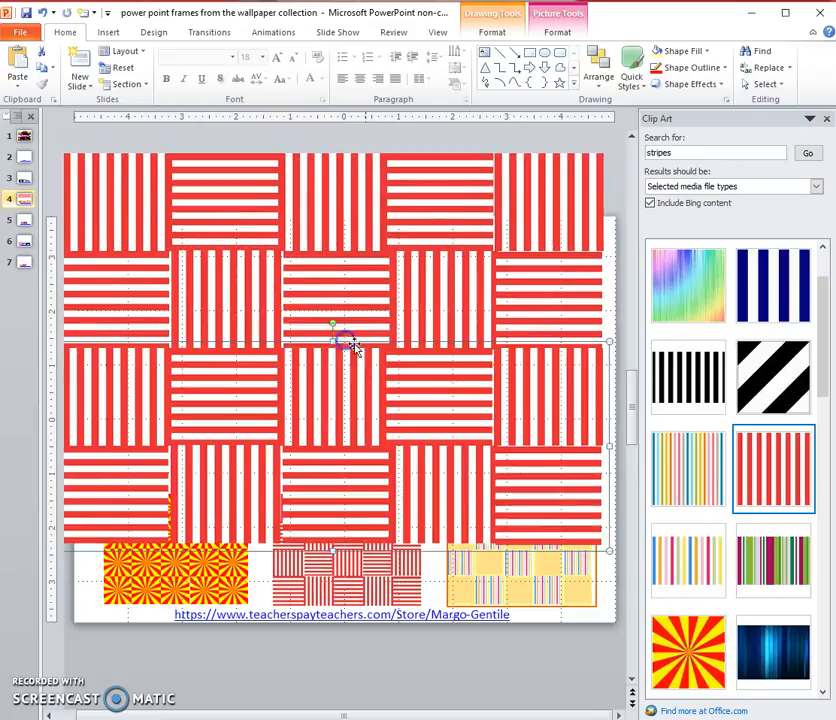
pyautogui.click(412, 678)
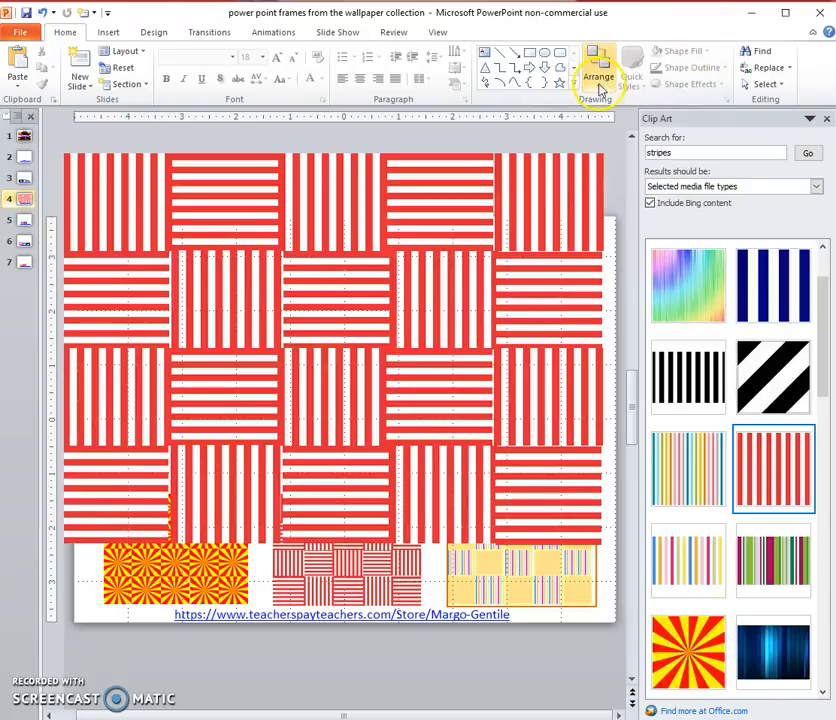
# Cut both groups of red striped rows from the slide
pyautogui.click(352, 145)
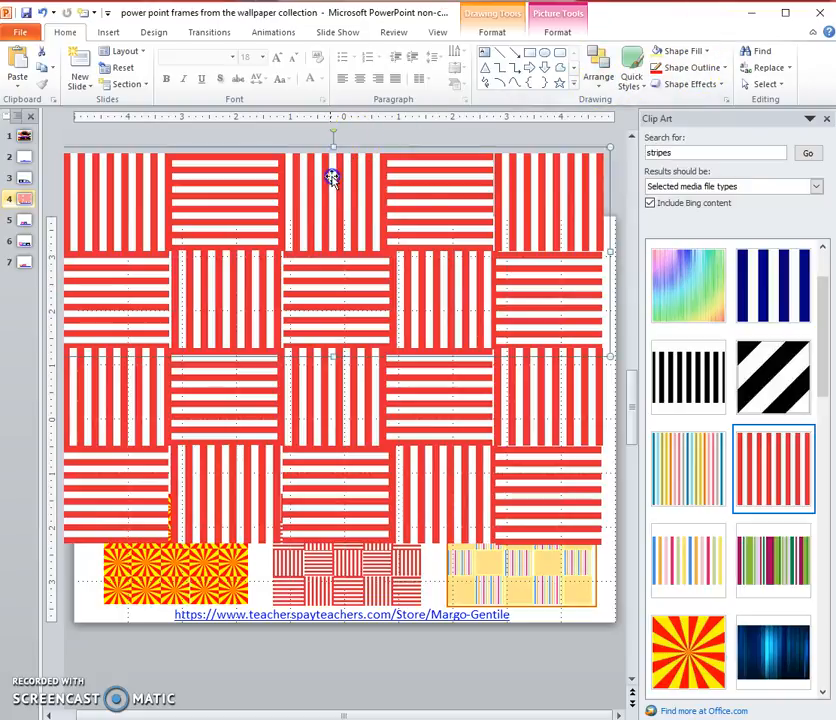
pyautogui.rightClick(415, 148)
pyautogui.click(442, 160)
pyautogui.click(313, 396)
pyautogui.rightClick(371, 341)
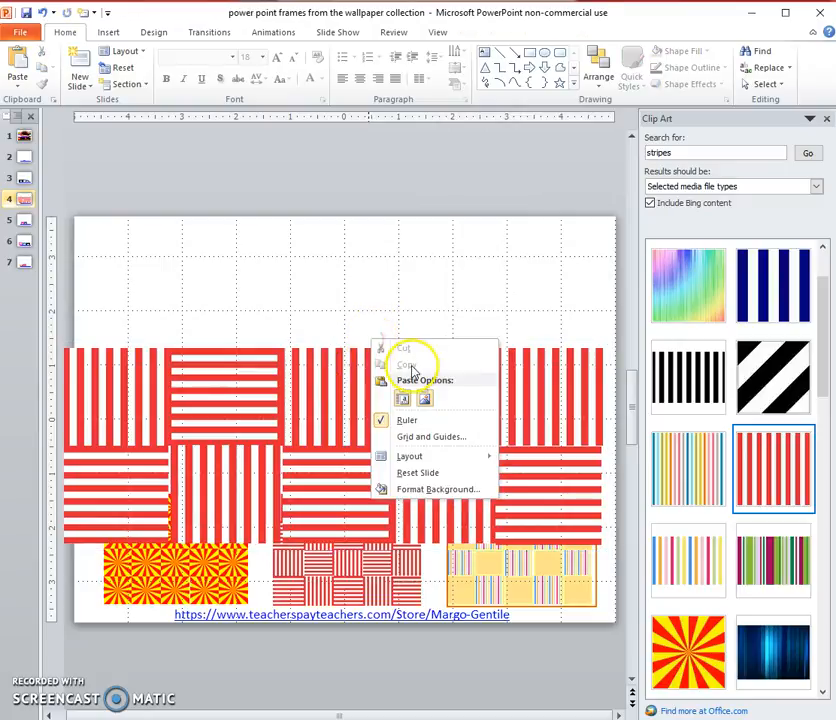
pyautogui.rightClick(333, 358)
pyautogui.click(378, 368)
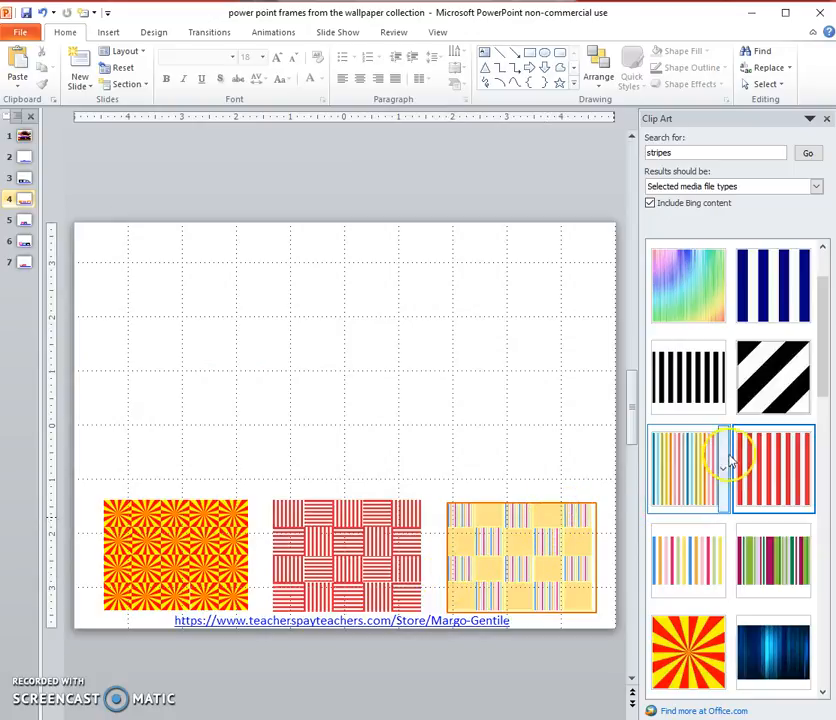
# Insert the blue, orange, pink, green and yellow striped clip art and fit it into the slide's top-left corner at 1.75" by 2"
pyautogui.click(683, 558)
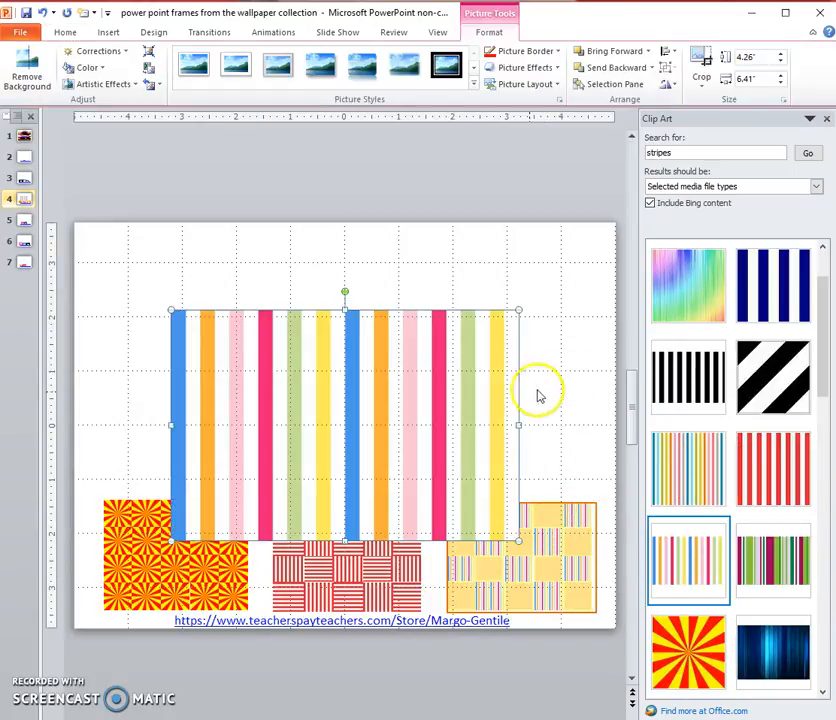
pyautogui.moveTo(519, 399); pyautogui.dragTo(393, 310)
pyautogui.moveTo(390, 446); pyautogui.dragTo(205, 321)
pyautogui.moveTo(66, 262); pyautogui.dragTo(93, 272)
pyautogui.moveTo(228, 262)
pyautogui.mouseDown()
pyautogui.moveTo(207, 259)
pyautogui.moveTo(214, 261)
pyautogui.mouseUp()
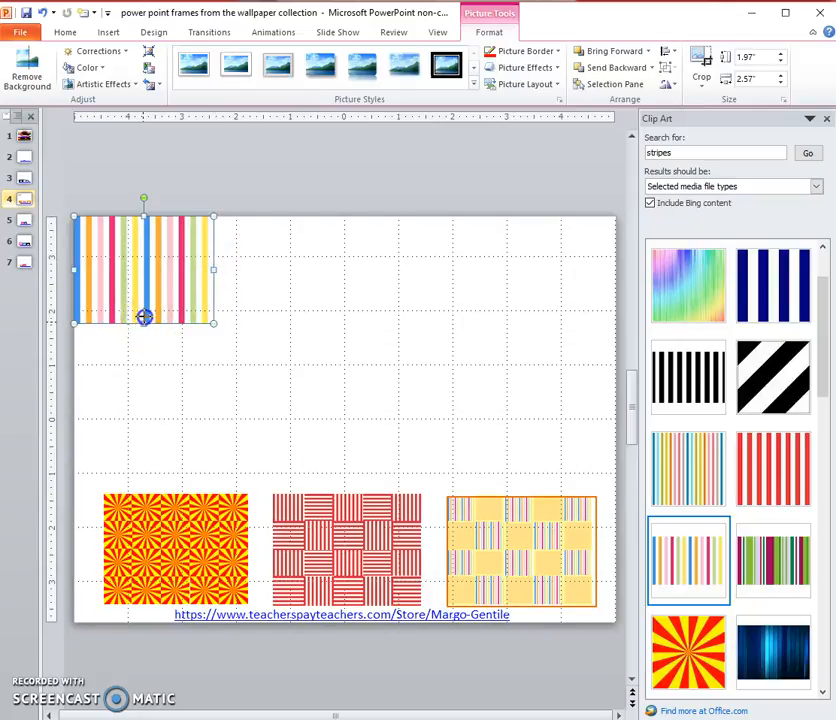
pyautogui.moveTo(144, 313); pyautogui.dragTo(144, 311)
pyautogui.moveTo(214, 263); pyautogui.dragTo(190, 264)
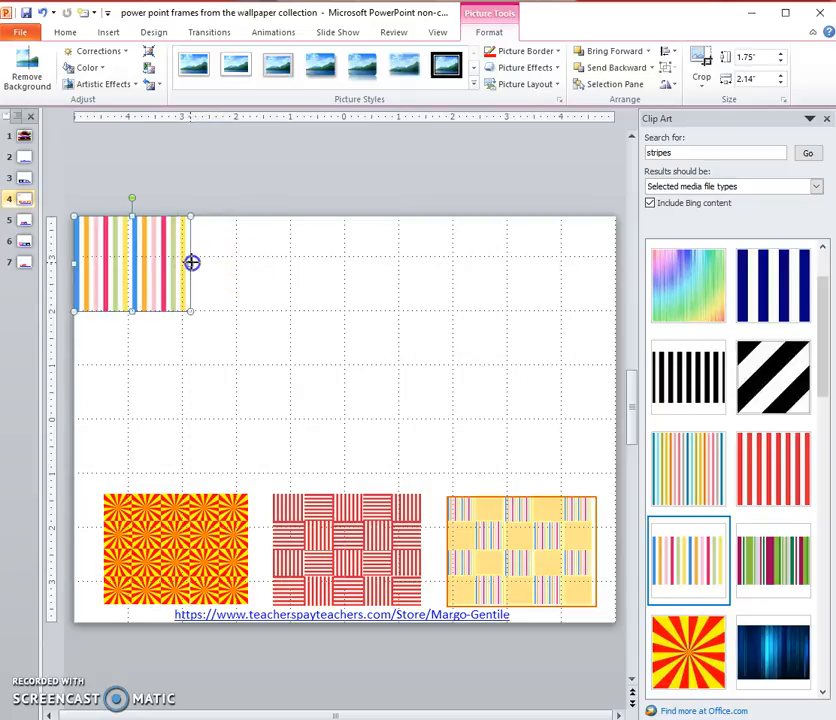
pyautogui.moveTo(187, 263); pyautogui.dragTo(183, 263)
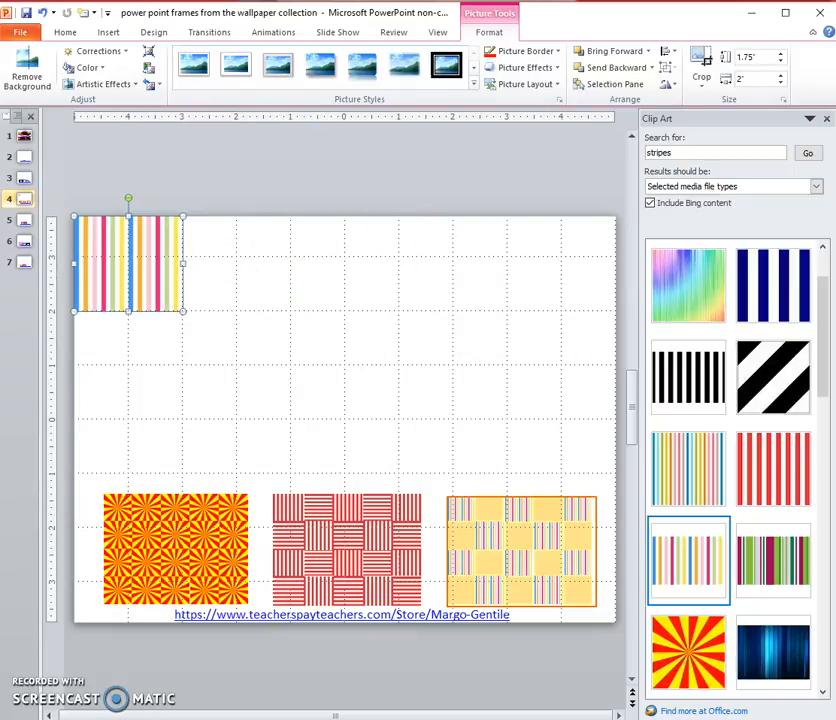
# Add a rectangle shape beside the striped tile, resize it to match the tile, and fill it with light yellow
pyautogui.click(110, 32)
pyautogui.click(207, 80)
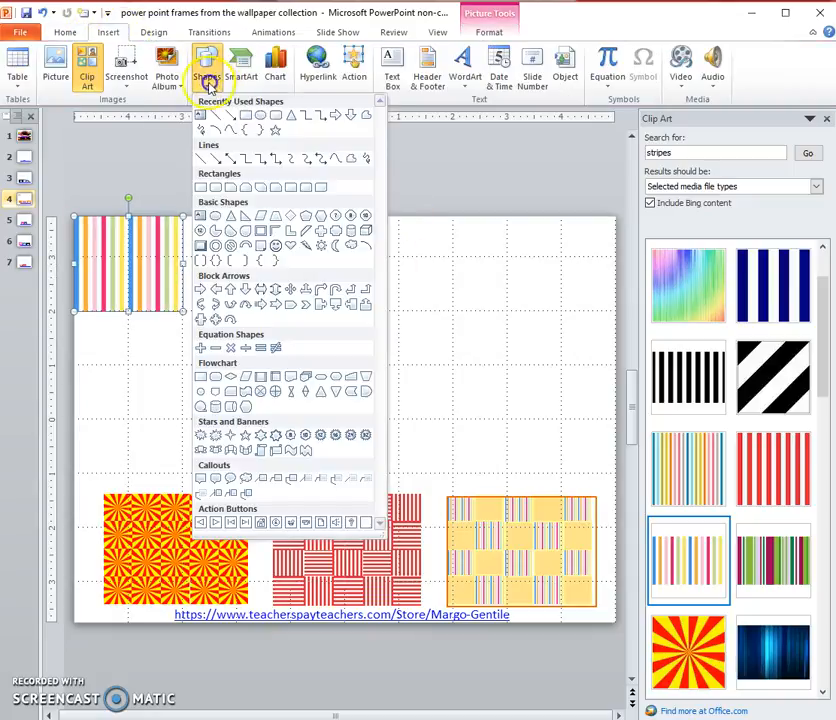
pyautogui.click(244, 117)
pyautogui.click(304, 282)
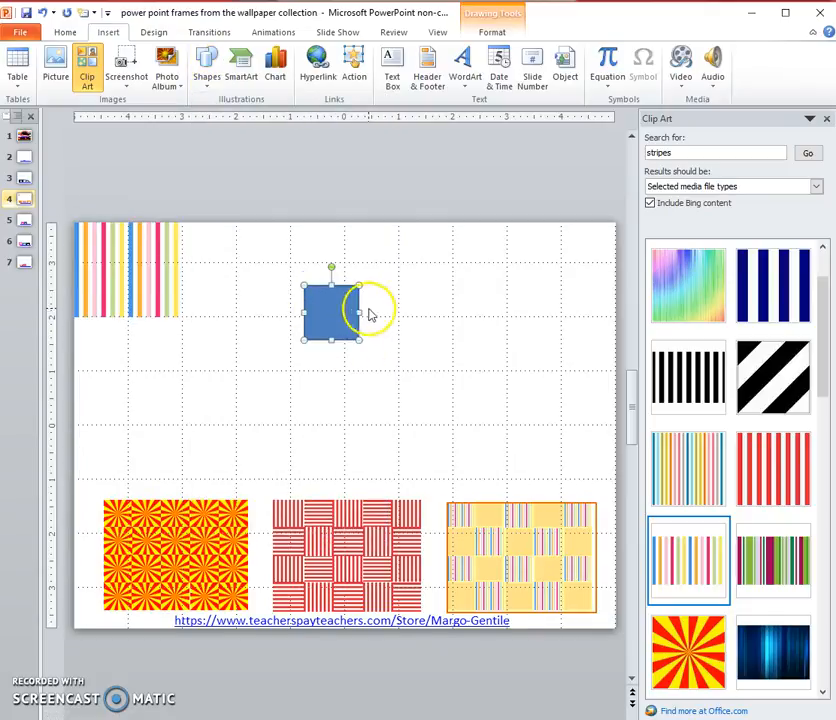
pyautogui.moveTo(359, 303); pyautogui.dragTo(289, 315)
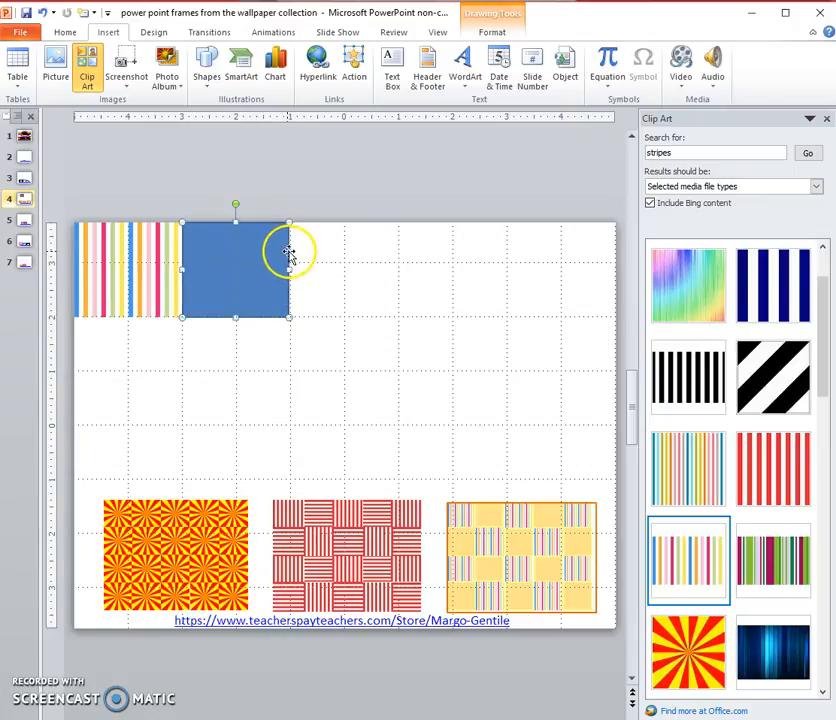
pyautogui.rightClick(288, 254)
pyautogui.click(408, 232)
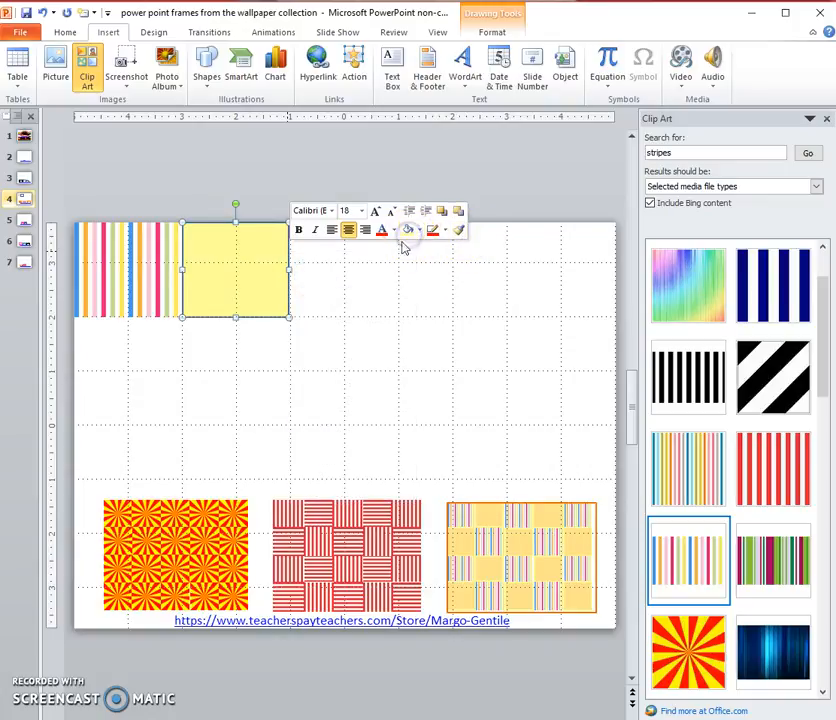
# Copy the multicolored striped tile and place the duplicate as the third tile of the top row
pyautogui.click(147, 270)
pyautogui.rightClick(147, 270)
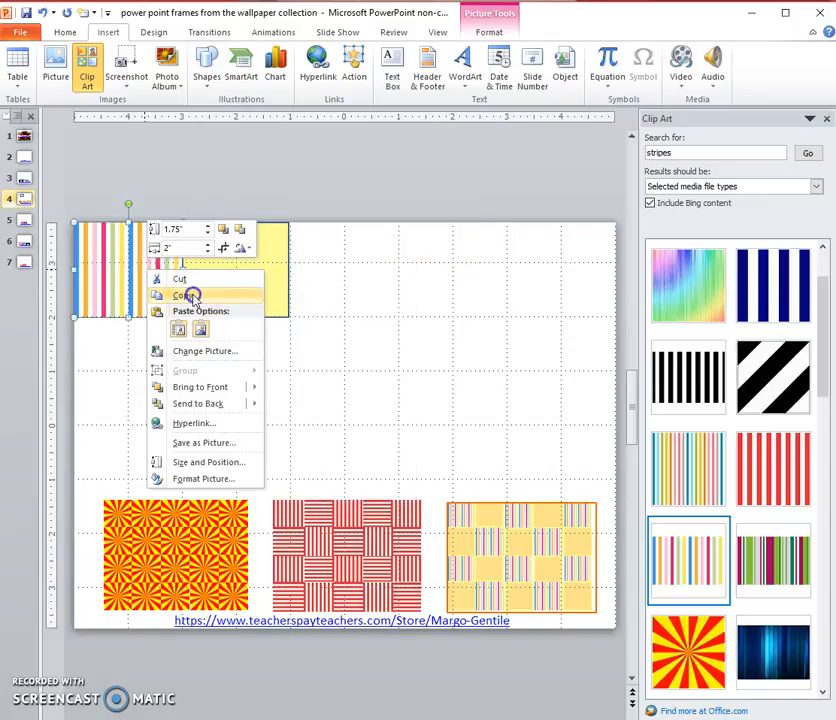
pyautogui.click(190, 296)
pyautogui.rightClick(397, 321)
pyautogui.click(429, 382)
pyautogui.moveTo(106, 248); pyautogui.dragTo(312, 241)
# Copy the yellow rectangle and place the duplicate as the fourth tile of the top row
pyautogui.click(233, 252)
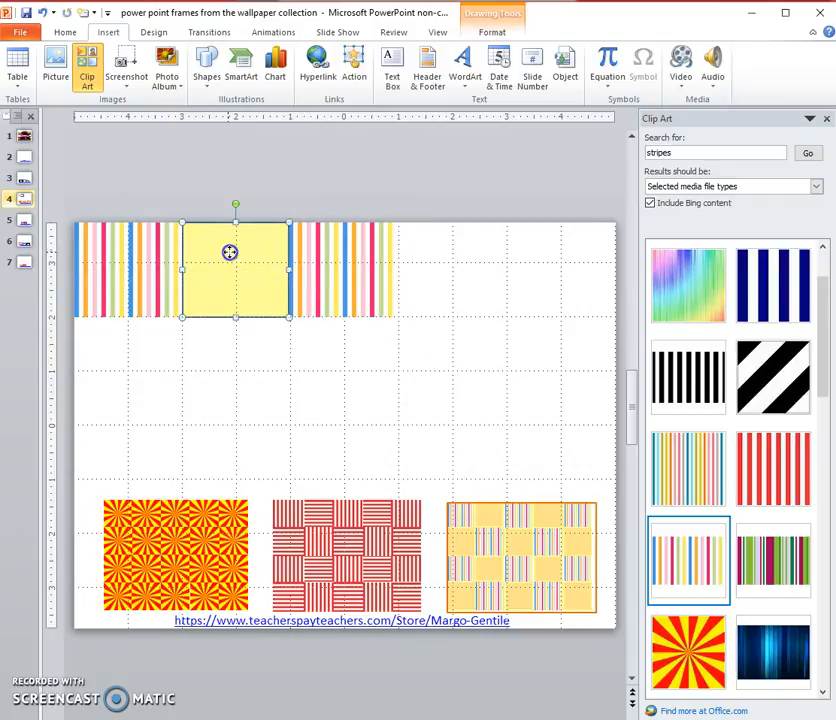
pyautogui.rightClick(227, 252)
pyautogui.click(235, 276)
pyautogui.rightClick(452, 283)
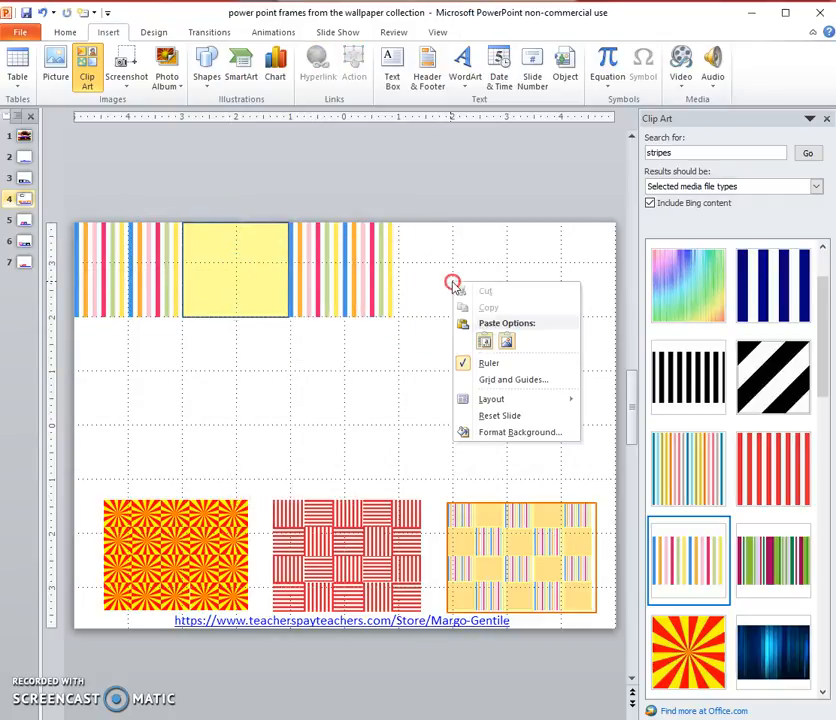
pyautogui.click(484, 341)
pyautogui.moveTo(237, 274); pyautogui.dragTo(446, 267)
# Copy the top row's middle striped tile and place the duplicate at the right end to complete the row
pyautogui.click(306, 267)
pyautogui.rightClick(334, 272)
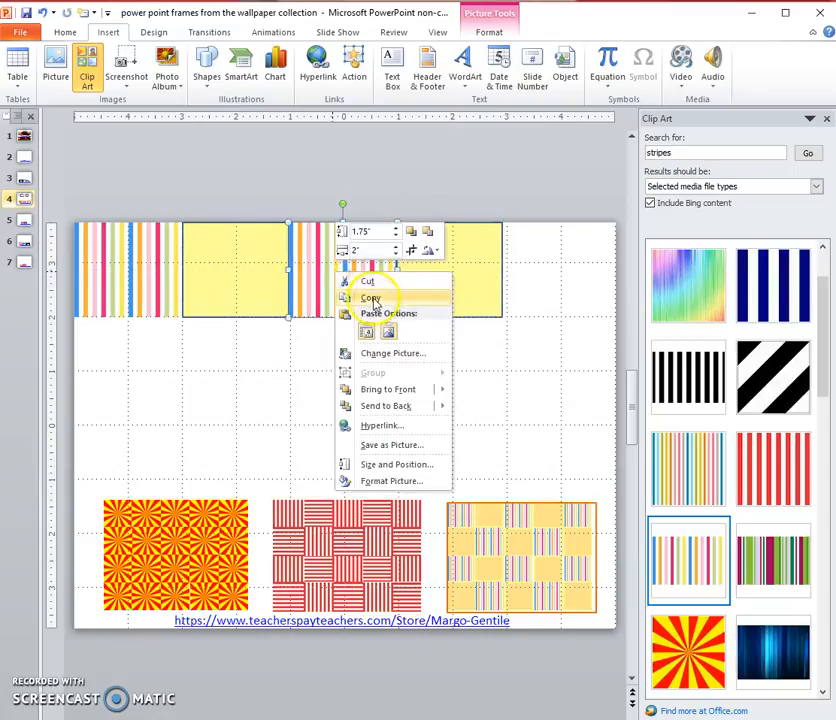
pyautogui.click(388, 298)
pyautogui.rightClick(470, 348)
pyautogui.click(500, 404)
pyautogui.moveTo(315, 292); pyautogui.dragTo(533, 273)
pyautogui.moveTo(529, 275); pyautogui.dragTo(524, 276)
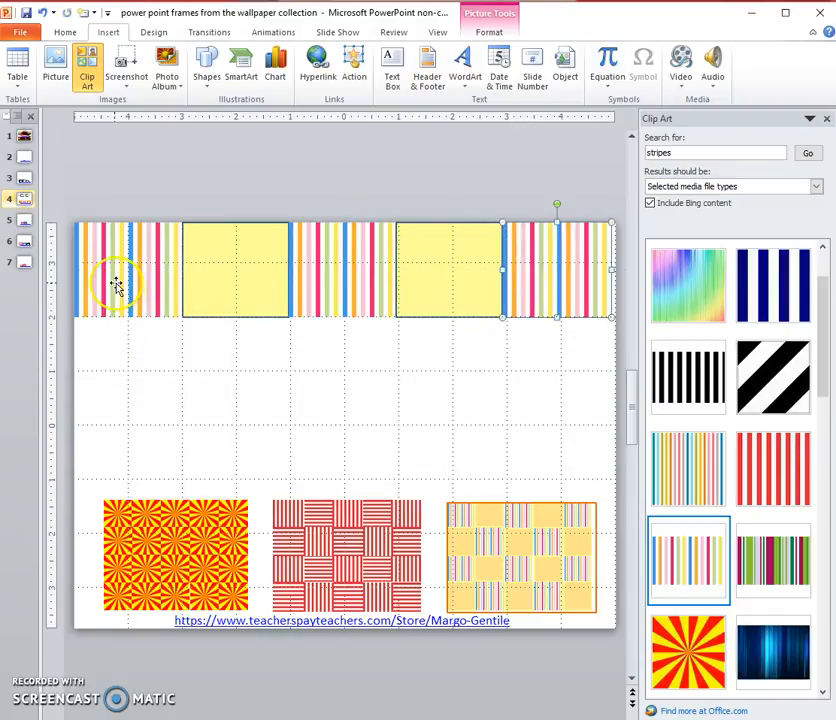
# Copy the top row's first yellow rectangle and place the duplicate as the first tile of the second row
pyautogui.click(229, 269)
pyautogui.rightClick(229, 269)
pyautogui.click(263, 294)
pyautogui.rightClick(190, 345)
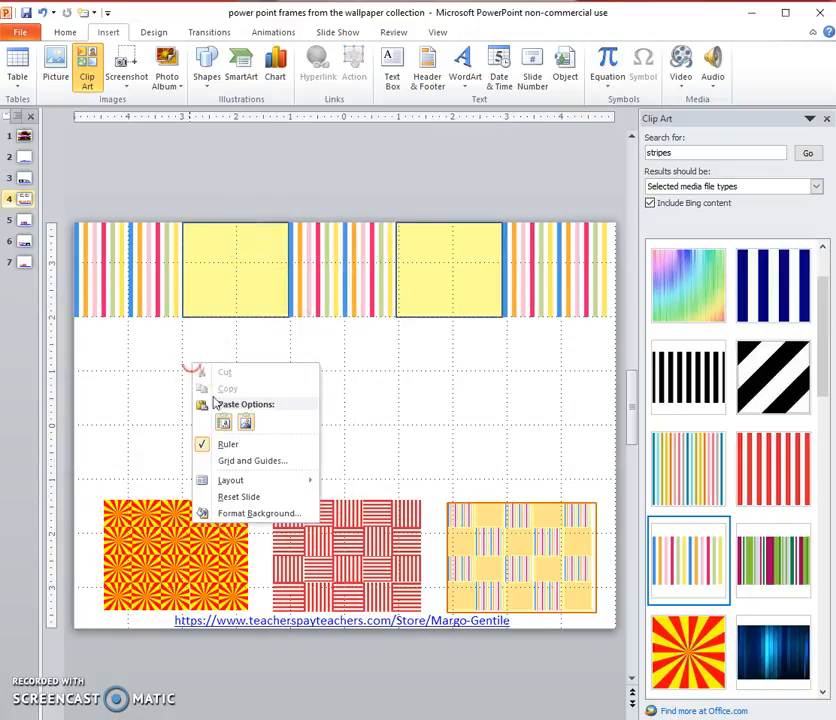
pyautogui.click(198, 420)
pyautogui.moveTo(224, 280); pyautogui.dragTo(113, 366)
# Copy the top row's middle striped tile and place the duplicate as the second tile of the second row
pyautogui.rightClick(331, 266)
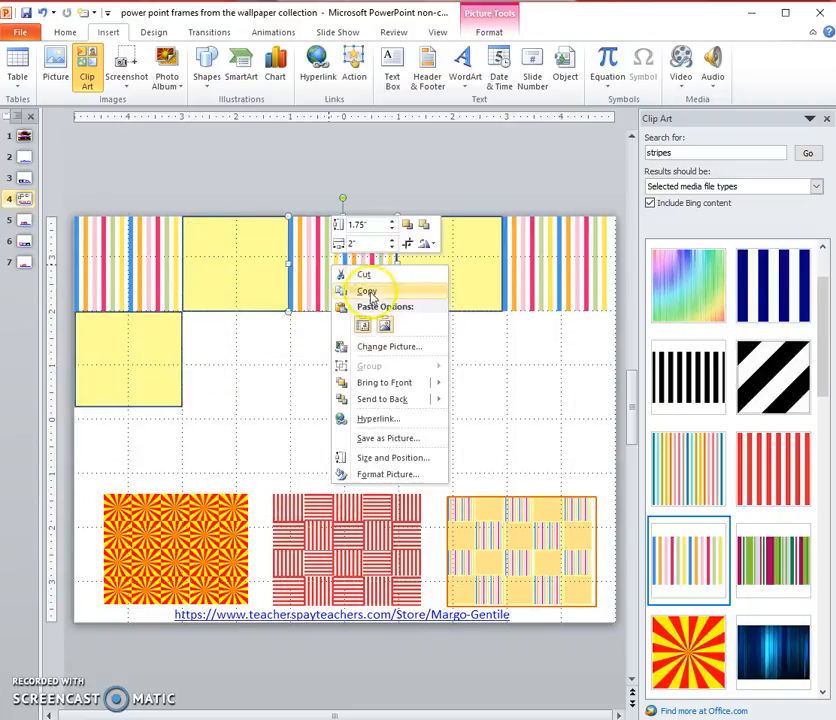
pyautogui.click(366, 291)
pyautogui.rightClick(373, 363)
pyautogui.click(414, 422)
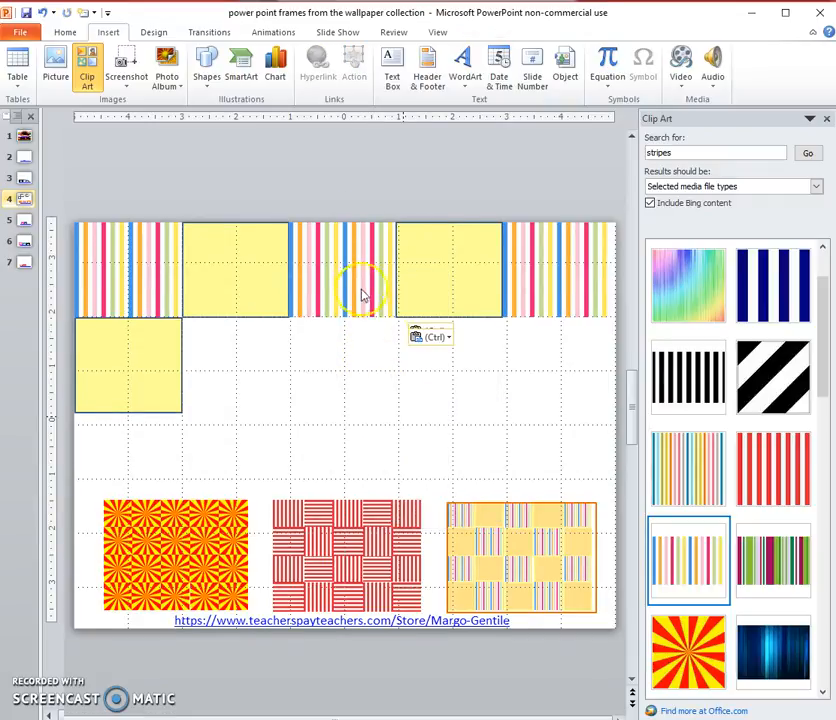
pyautogui.moveTo(345, 276)
pyautogui.mouseDown()
pyautogui.moveTo(243, 368)
pyautogui.moveTo(239, 362)
pyautogui.mouseUp()
# Copy the top row's second yellow rectangle and place the duplicate as the third tile of the second row
pyautogui.click(468, 281)
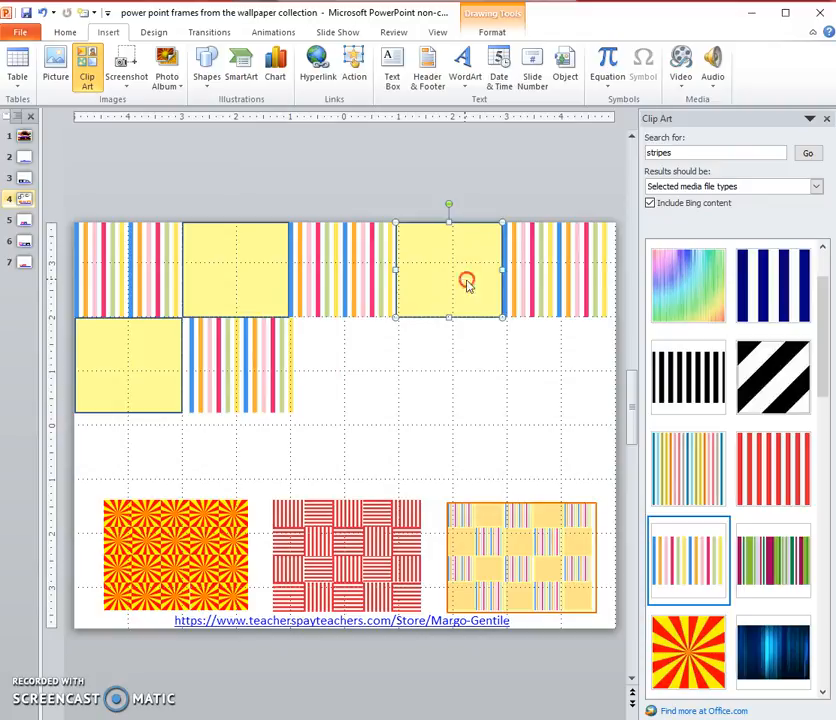
pyautogui.rightClick(468, 282)
pyautogui.rightClick(410, 377)
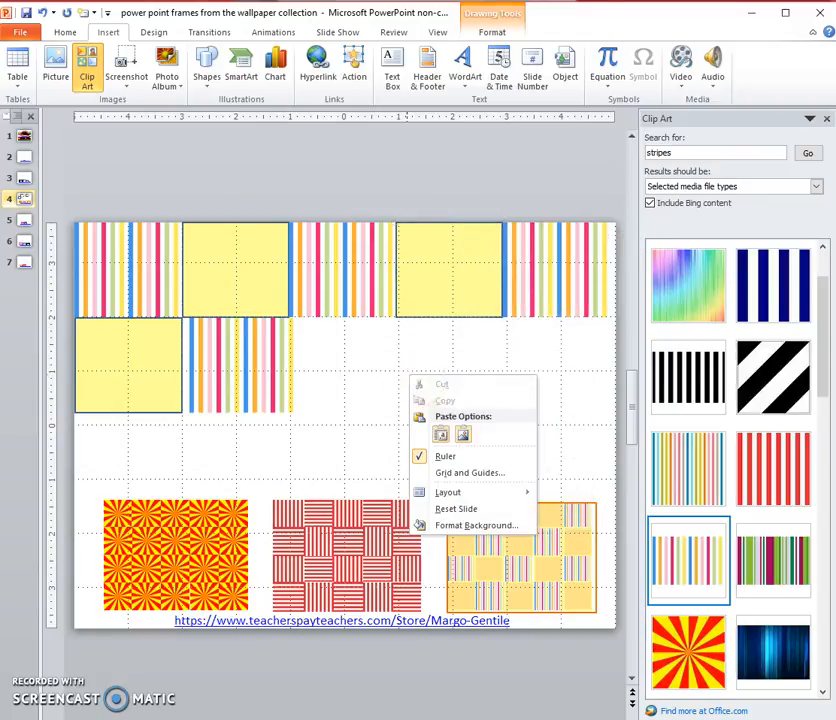
pyautogui.click(451, 428)
pyautogui.moveTo(437, 338); pyautogui.dragTo(328, 375)
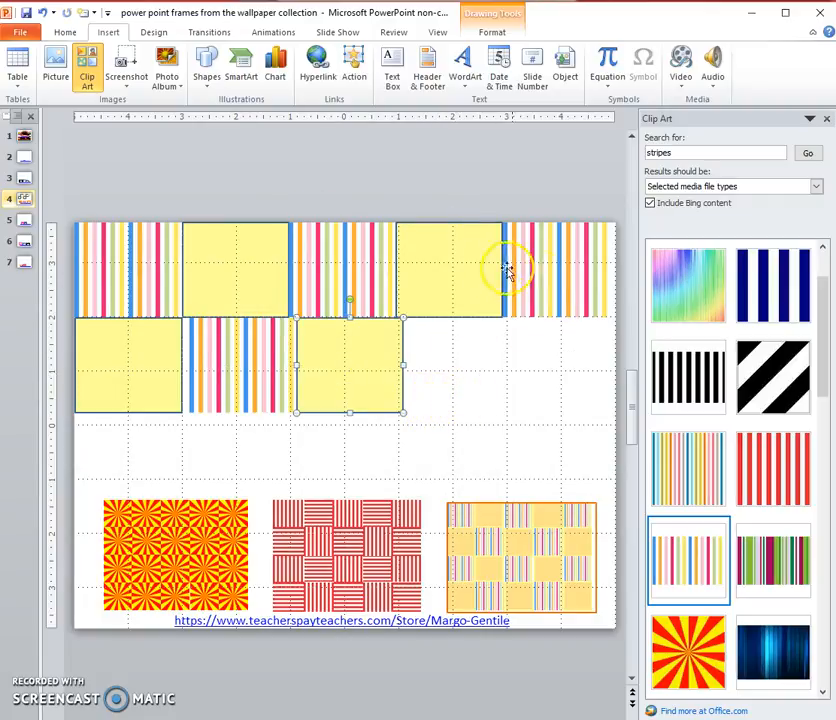
# Copy the top row's last striped tile and place the duplicate as the fourth tile of the second row
pyautogui.click(564, 271)
pyautogui.rightClick(564, 271)
pyautogui.click(596, 300)
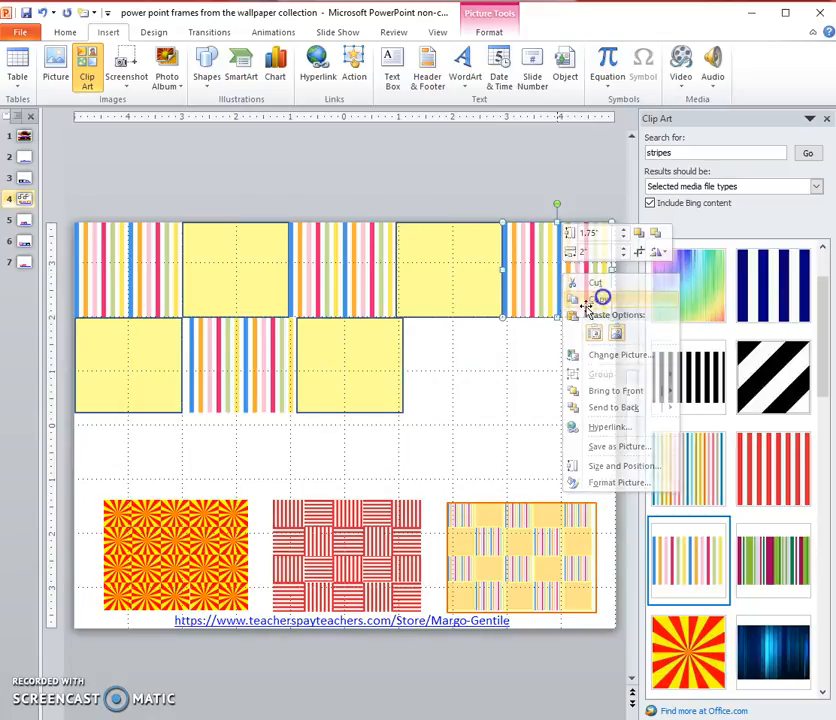
pyautogui.rightClick(432, 389)
pyautogui.click(461, 452)
pyautogui.moveTo(577, 265); pyautogui.dragTo(466, 350)
# Copy the top row's fourth, yellow tile and place the duplicate at the right end to complete the second row
pyautogui.click(453, 280)
pyautogui.rightClick(453, 280)
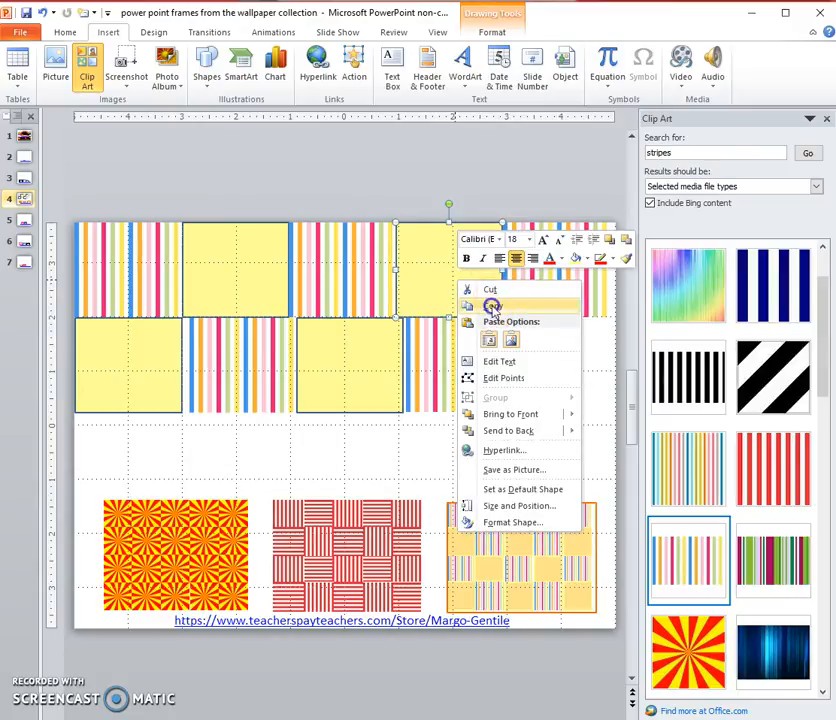
pyautogui.click(490, 305)
pyautogui.rightClick(563, 358)
pyautogui.click(571, 425)
pyautogui.moveTo(472, 310); pyautogui.dragTo(547, 351)
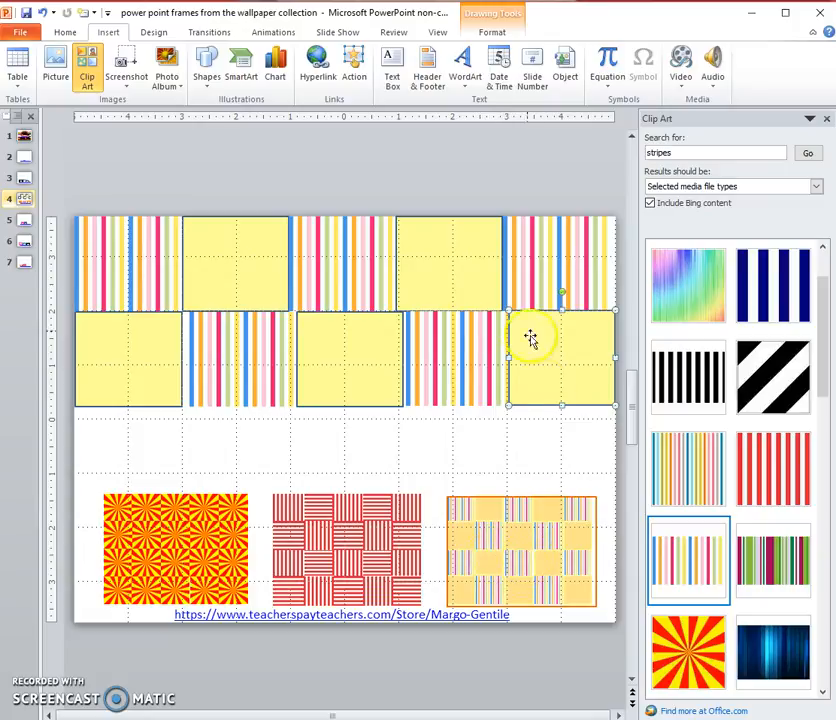
# Remove the middle striped tile from the top row
pyautogui.rightClick(336, 261)
pyautogui.click(383, 271)
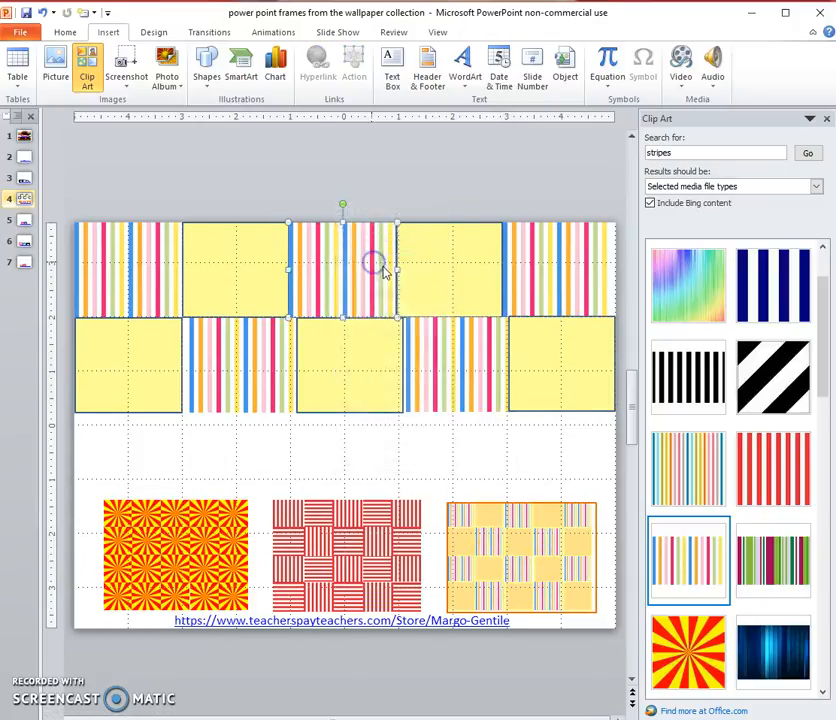
pyautogui.press('Delete')
# Select all the striped and yellow tiles in the two rows and group them into one object
pyautogui.moveTo(66, 210); pyautogui.dragTo(621, 446)
pyautogui.click(560, 33)
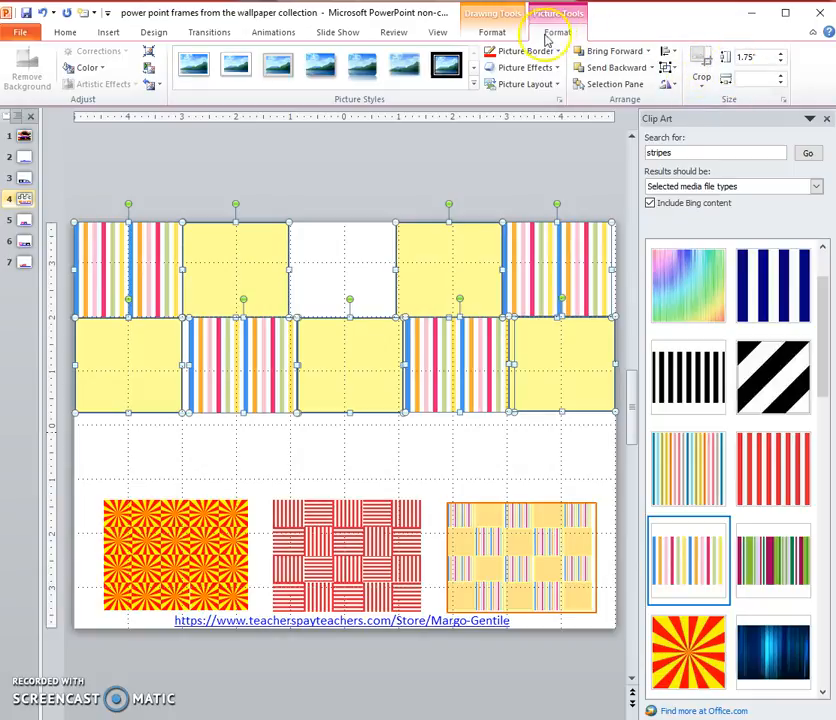
pyautogui.click(491, 32)
pyautogui.click(702, 67)
pyautogui.click(712, 82)
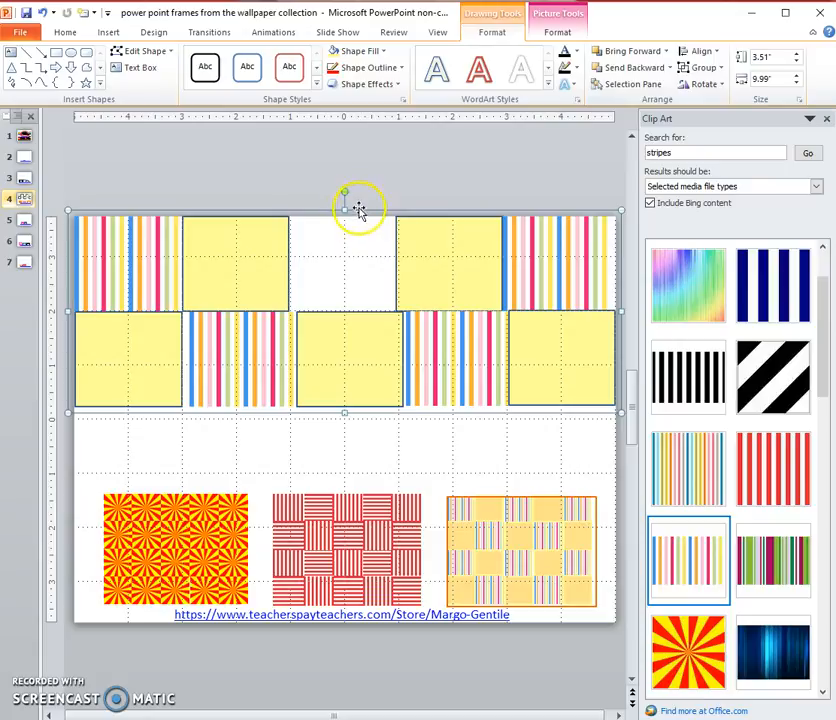
# Cut the grouped striped and yellow tile pattern from the slide
pyautogui.rightClick(358, 211)
pyautogui.click(392, 219)
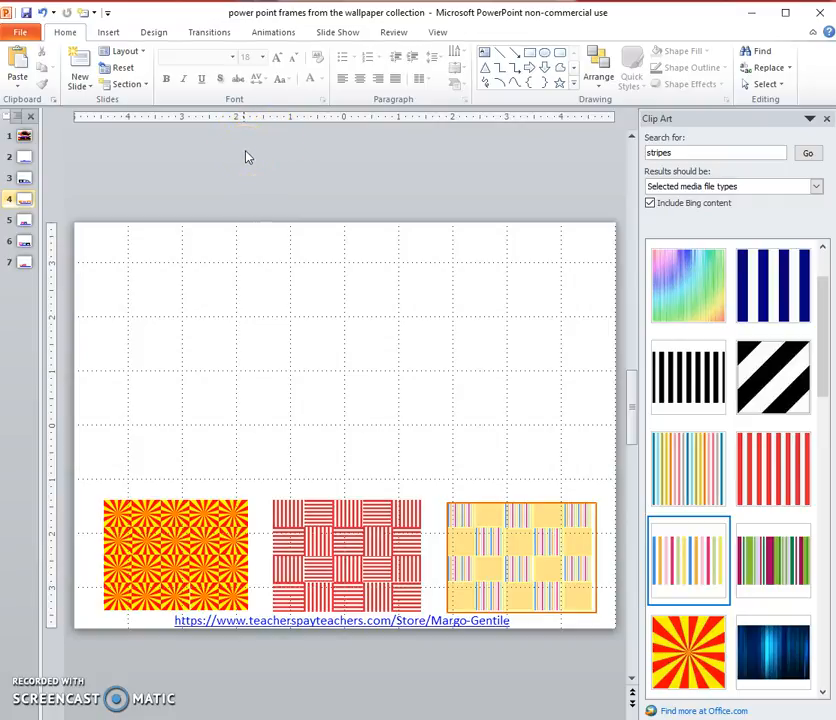
pyautogui.click(257, 186)
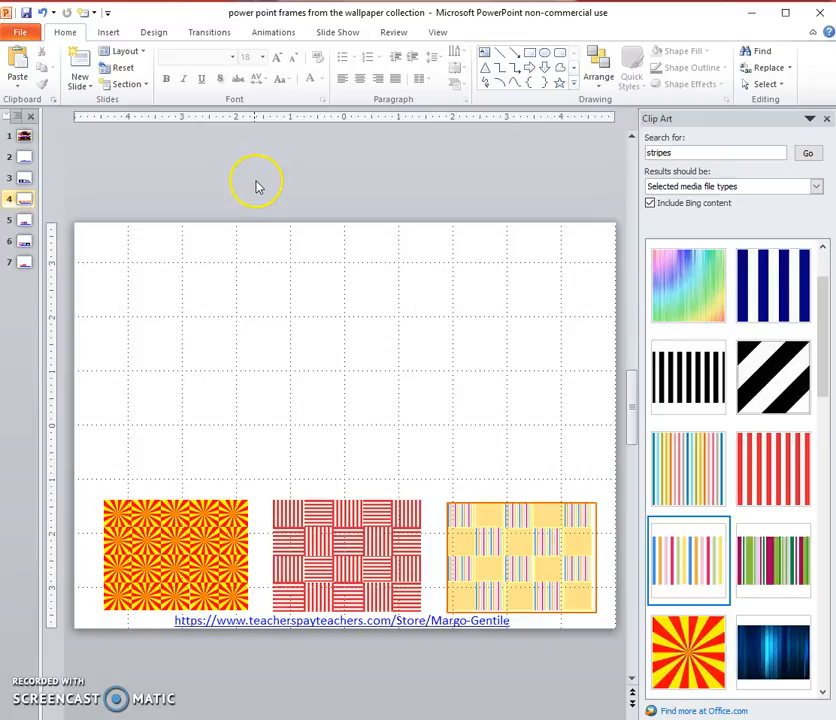